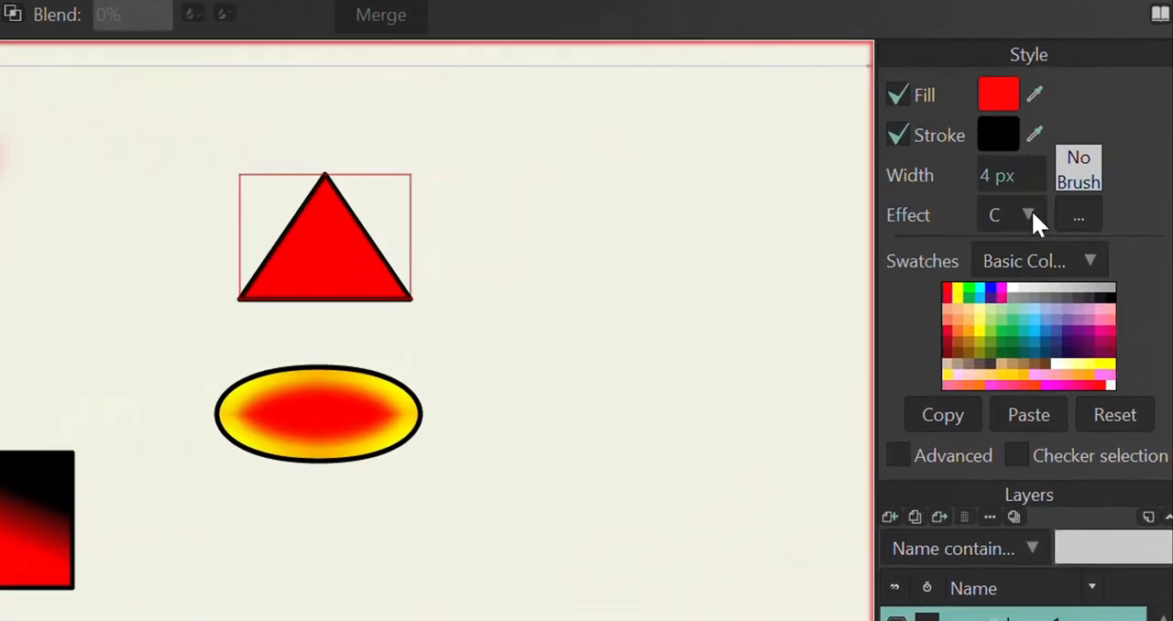
Step: Examine the list of available fill effects and render a preview of the example shapes
{"action": "left_click", "coordinate": [1086, 210]}
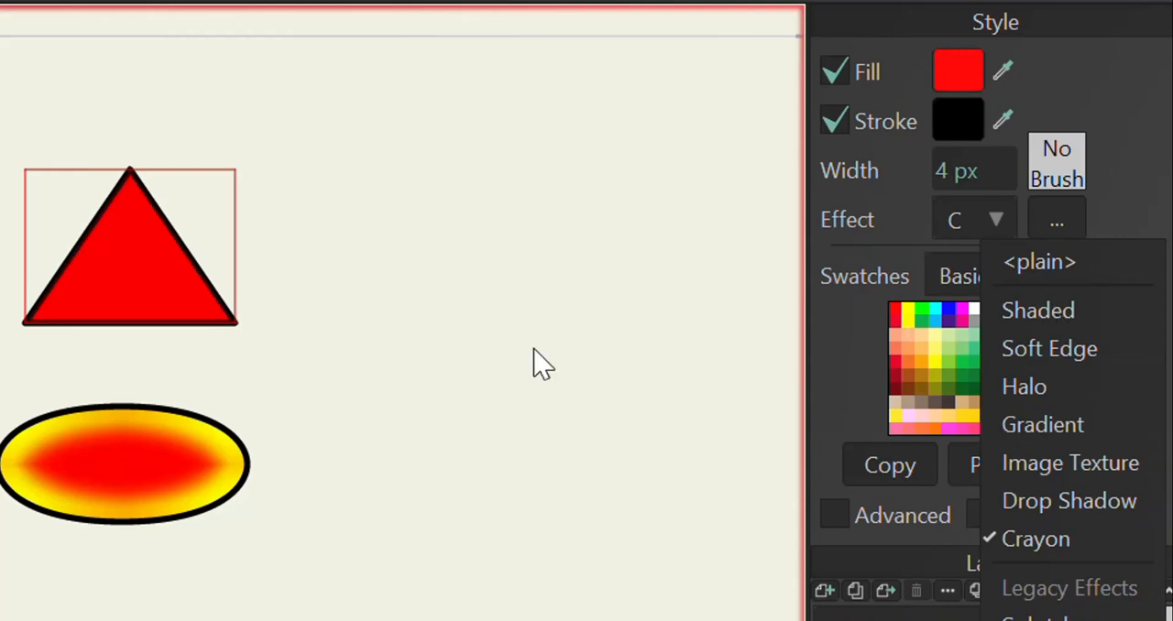
{"action": "left_click", "coordinate": [499, 350]}
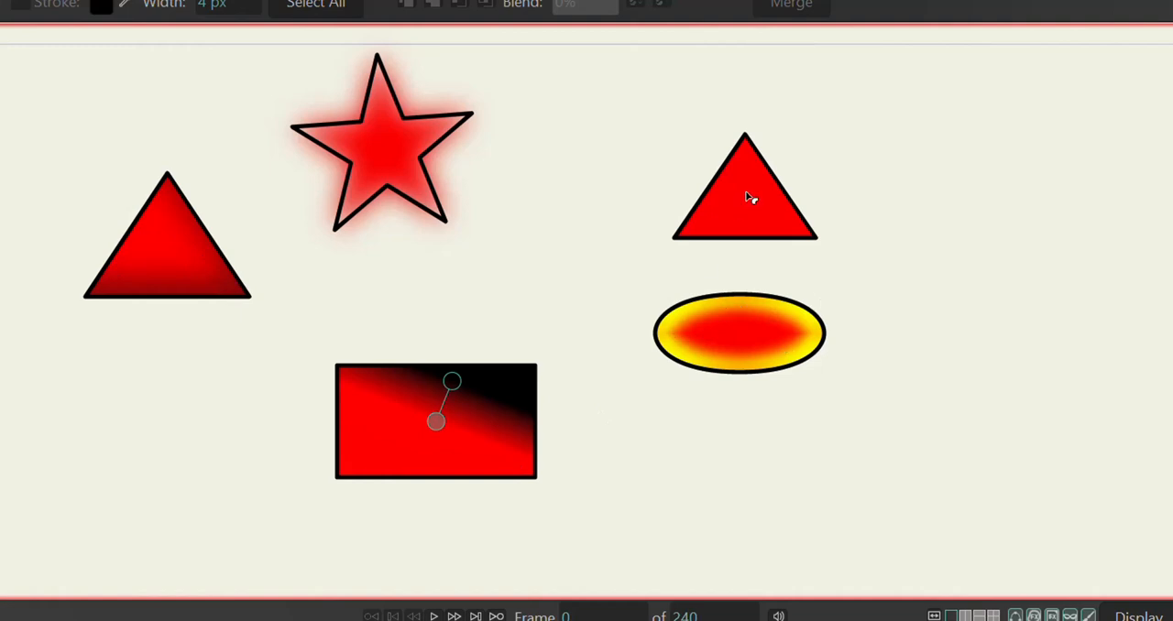
{"action": "key", "text": "ctrl+r"}
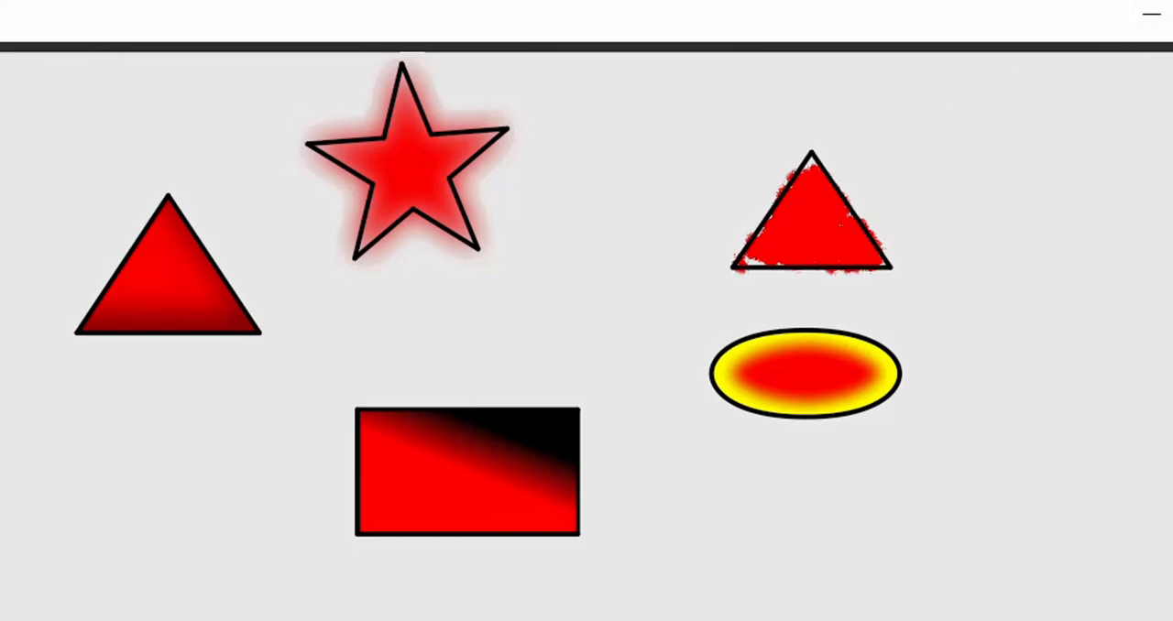
{"action": "left_click", "coordinate": [1172, 13]}
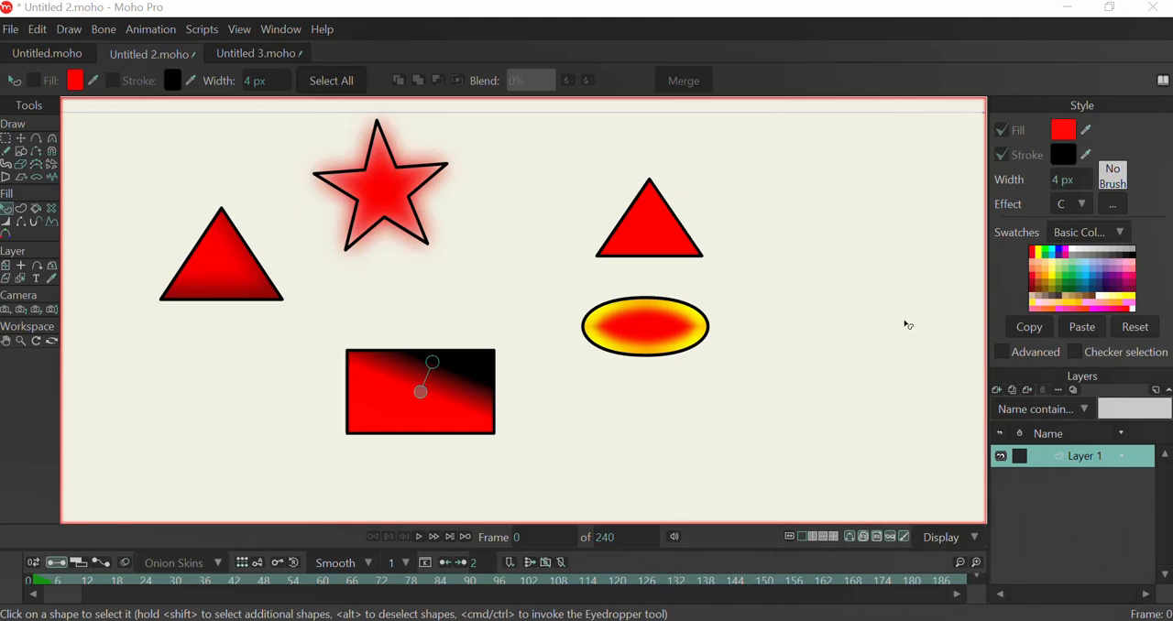
Step: Create a new document and draw a red-filled triangle with a black stroke just left of the canvas centre
{"action": "key", "text": "ctrl+n"}
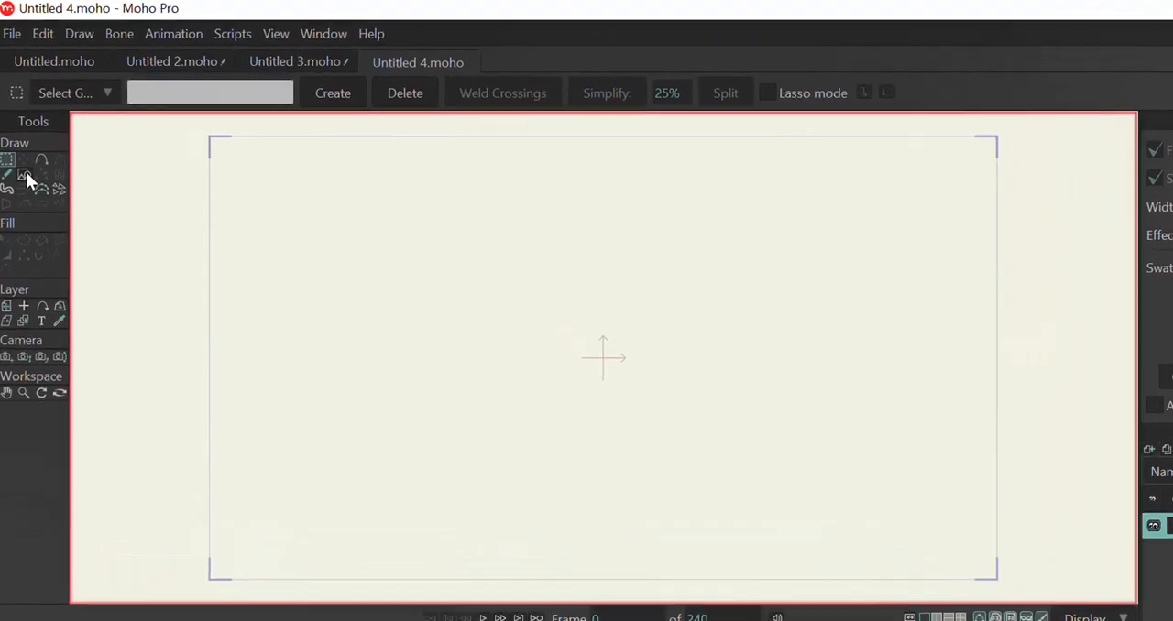
{"action": "left_click", "coordinate": [29, 200]}
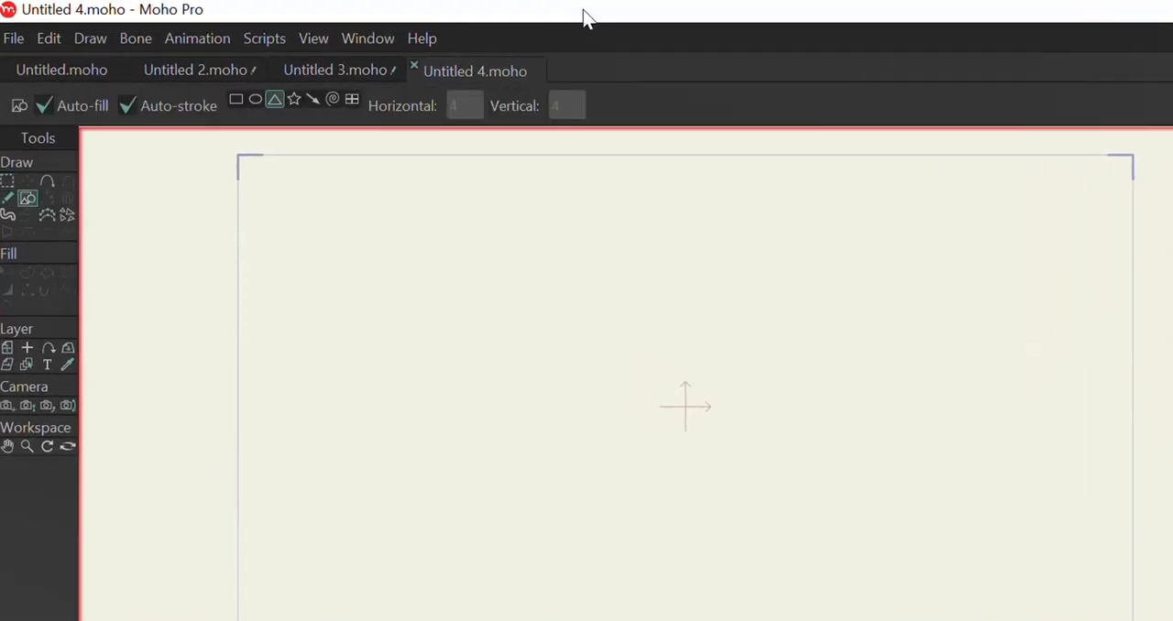
{"action": "mouse_move", "coordinate": [535, 301]}
{"action": "left_mouse_down"}
{"action": "mouse_move", "coordinate": [611, 392]}
{"action": "mouse_move", "coordinate": [744, 466]}
{"action": "left_mouse_up"}
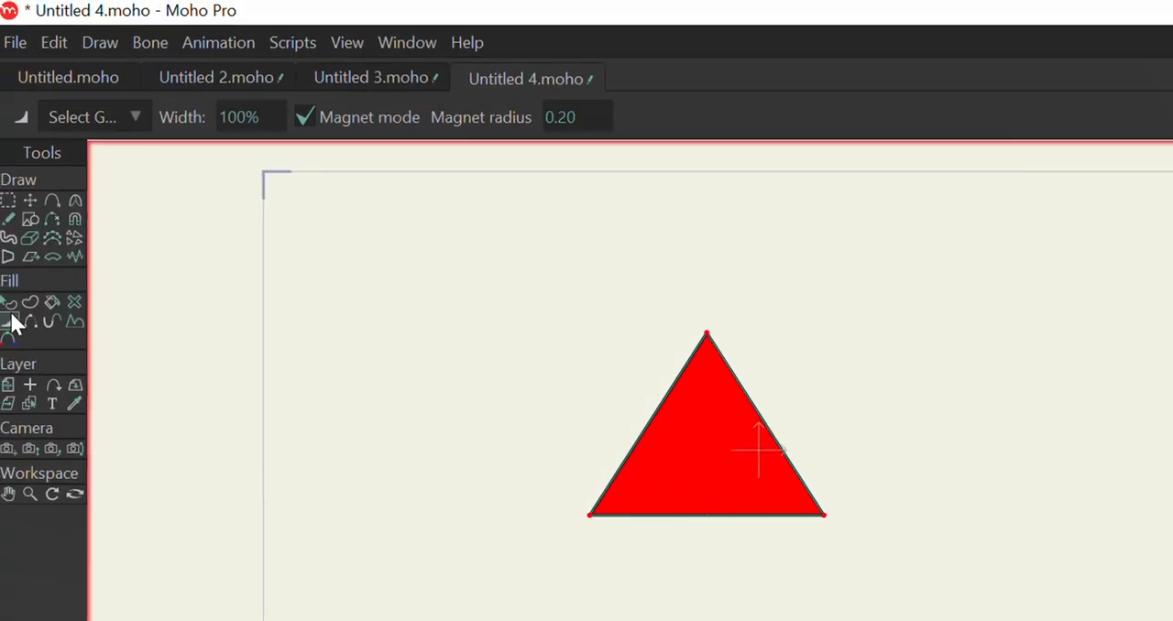
Step: Select the triangle's shape and set its stroke width to 6 px
{"action": "left_click", "coordinate": [10, 305]}
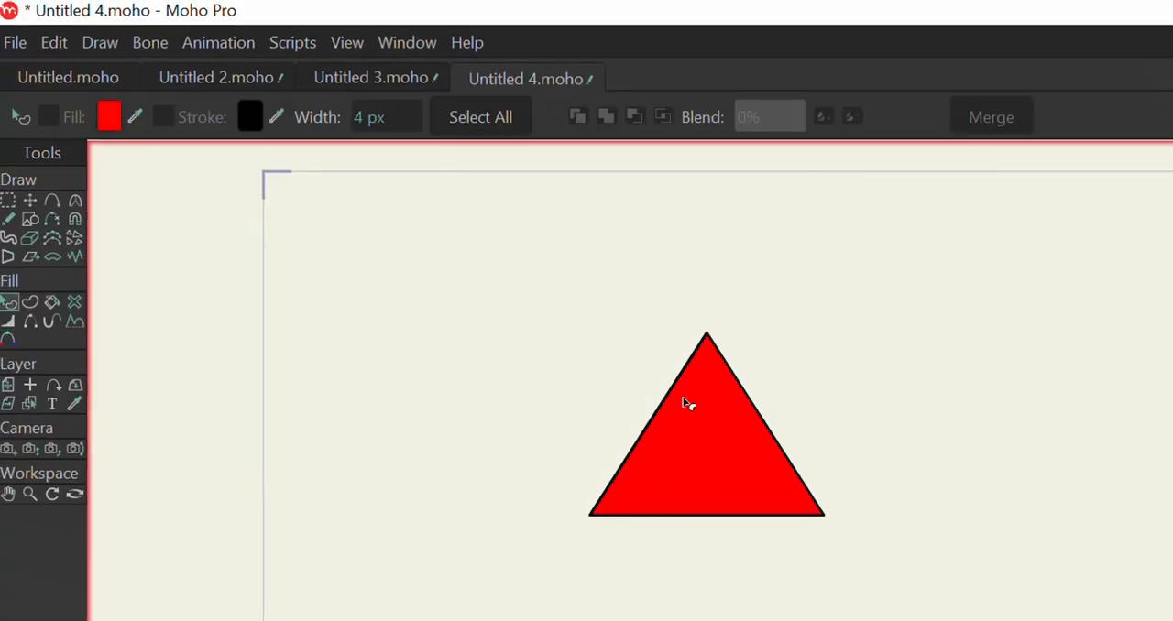
{"action": "left_click", "coordinate": [699, 455]}
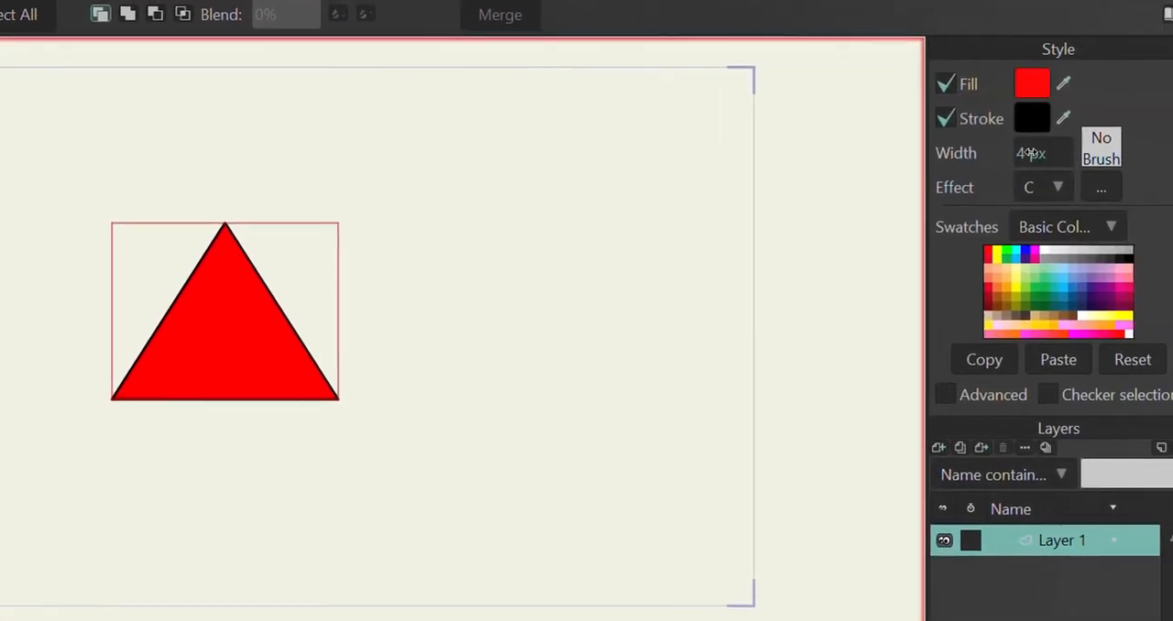
{"action": "mouse_move", "coordinate": [1032, 152]}
{"action": "left_mouse_down"}
{"action": "mouse_move", "coordinate": [1055, 149]}
{"action": "mouse_move", "coordinate": [1029, 150]}
{"action": "left_mouse_up"}
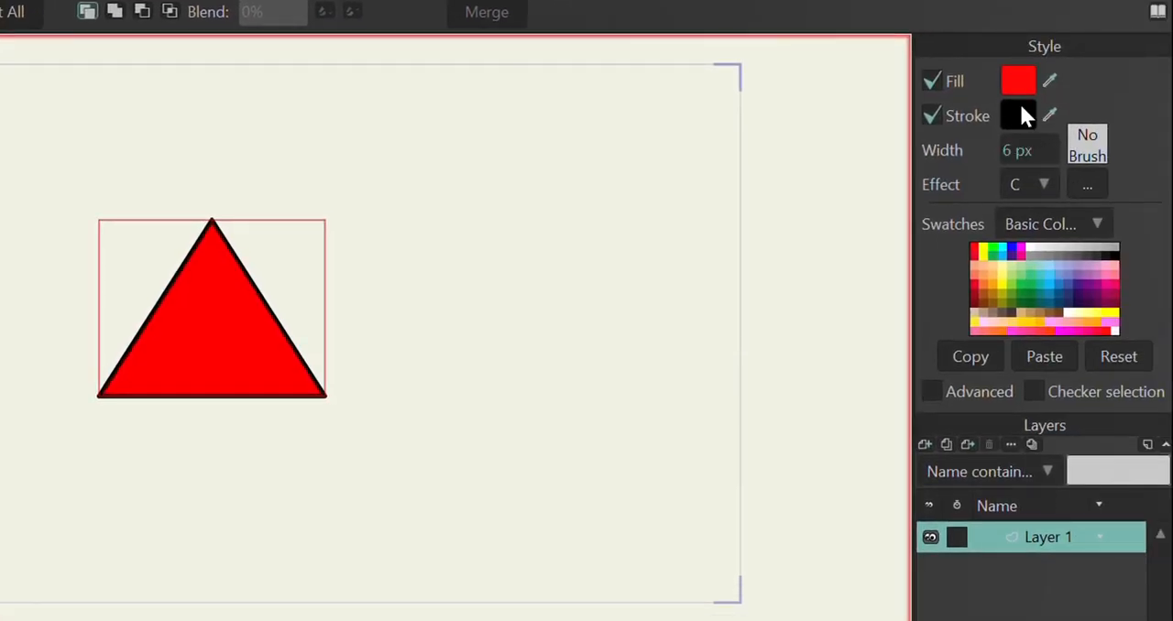
Step: Switch the triangle's stroke off and back on
{"action": "left_click", "coordinate": [929, 116]}
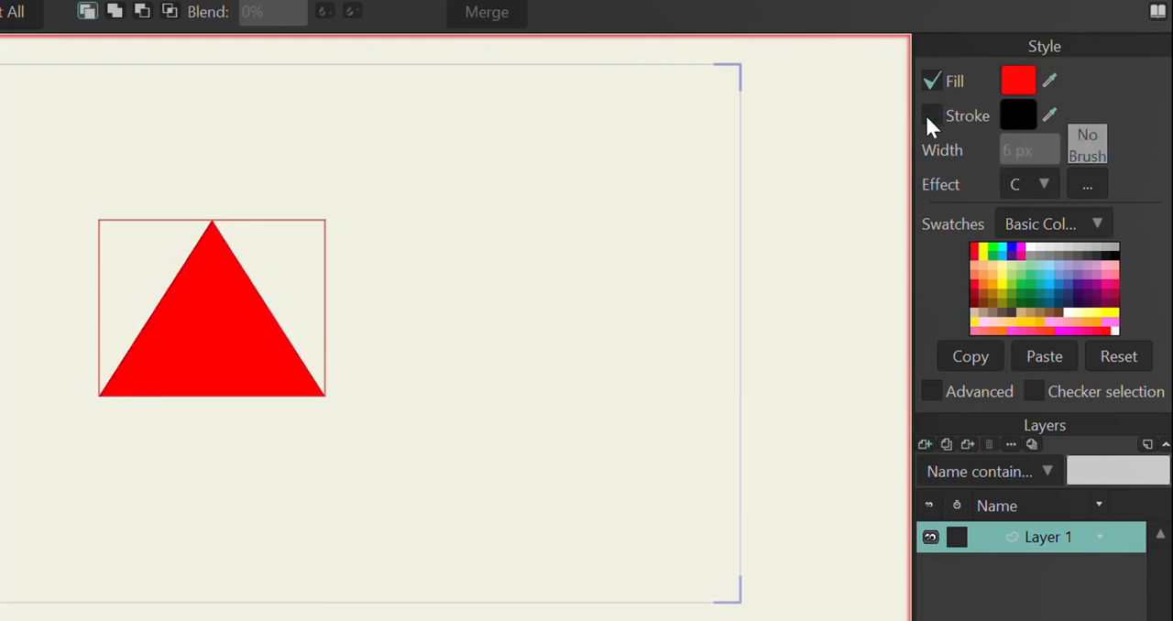
{"action": "key", "text": "ctrl+z"}
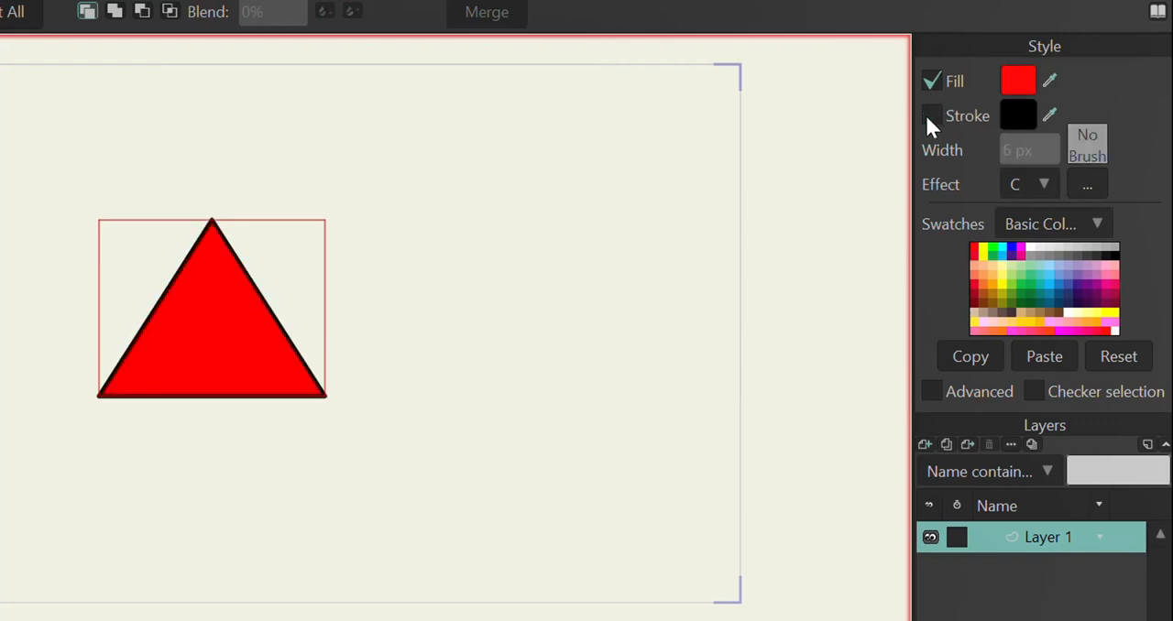
{"action": "left_click", "coordinate": [927, 117]}
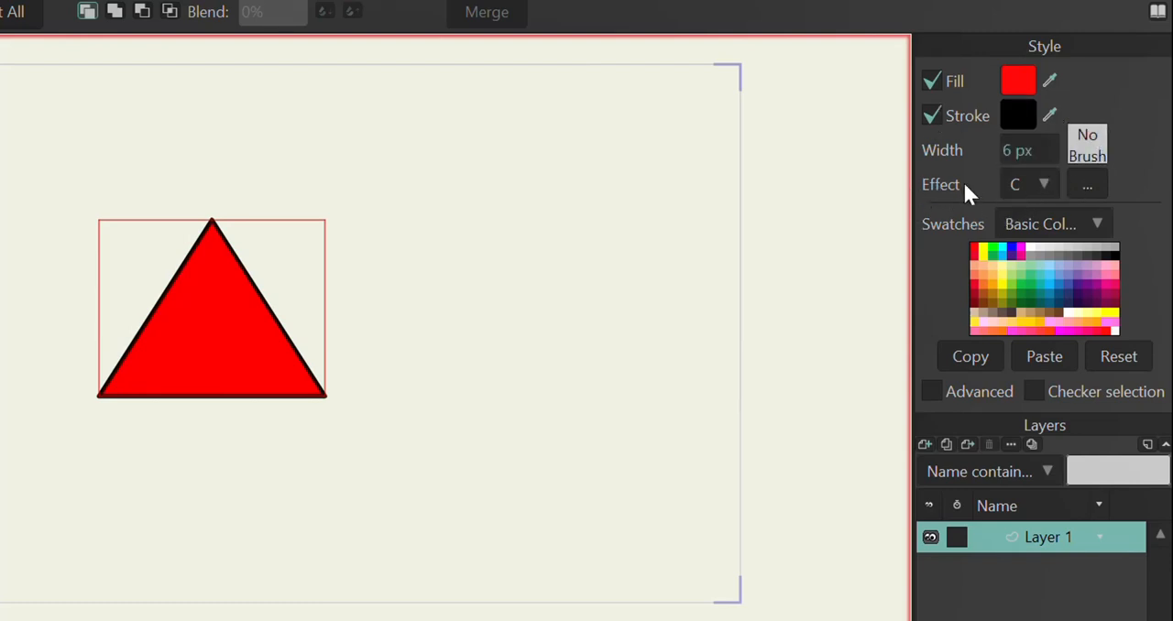
Step: Give the triangle the Shaded effect with a light angle of 155°, a 27 px offset and a 13 px blur
{"action": "left_click", "coordinate": [1045, 186]}
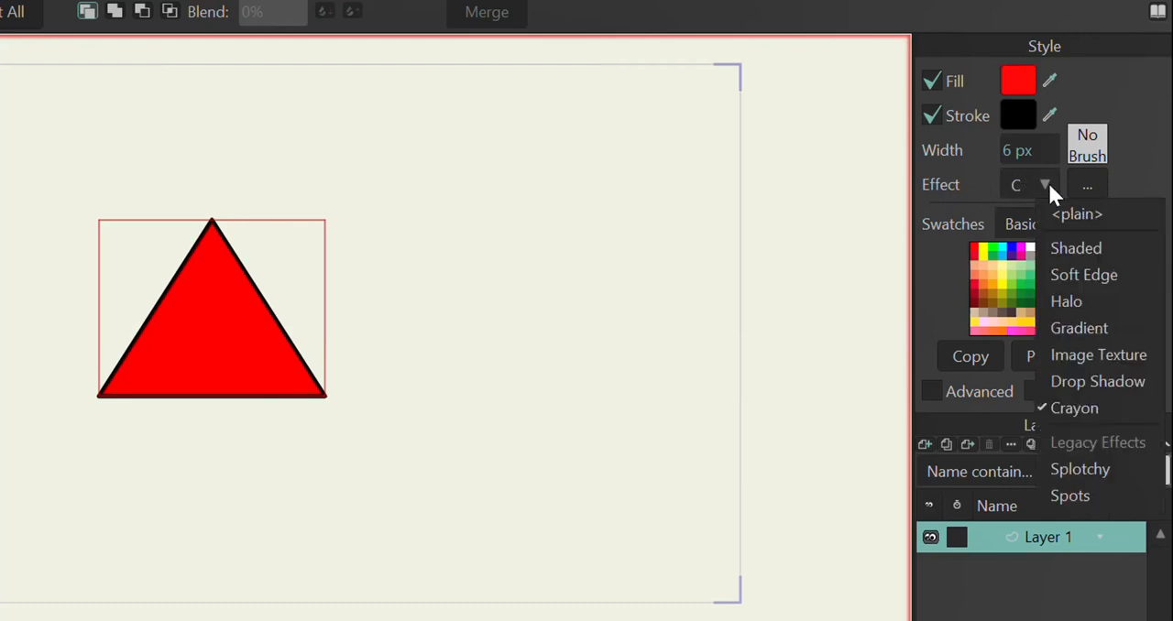
{"action": "left_click", "coordinate": [1061, 255]}
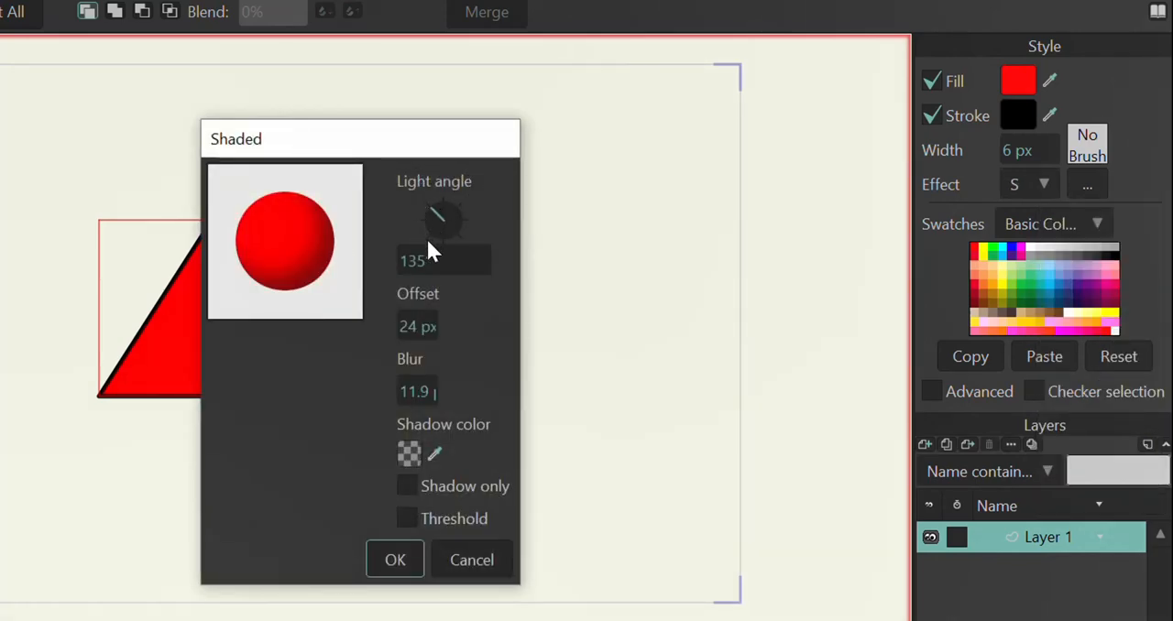
{"action": "left_click_drag", "start_coordinate": [381, 151], "coordinate": [529, 133]}
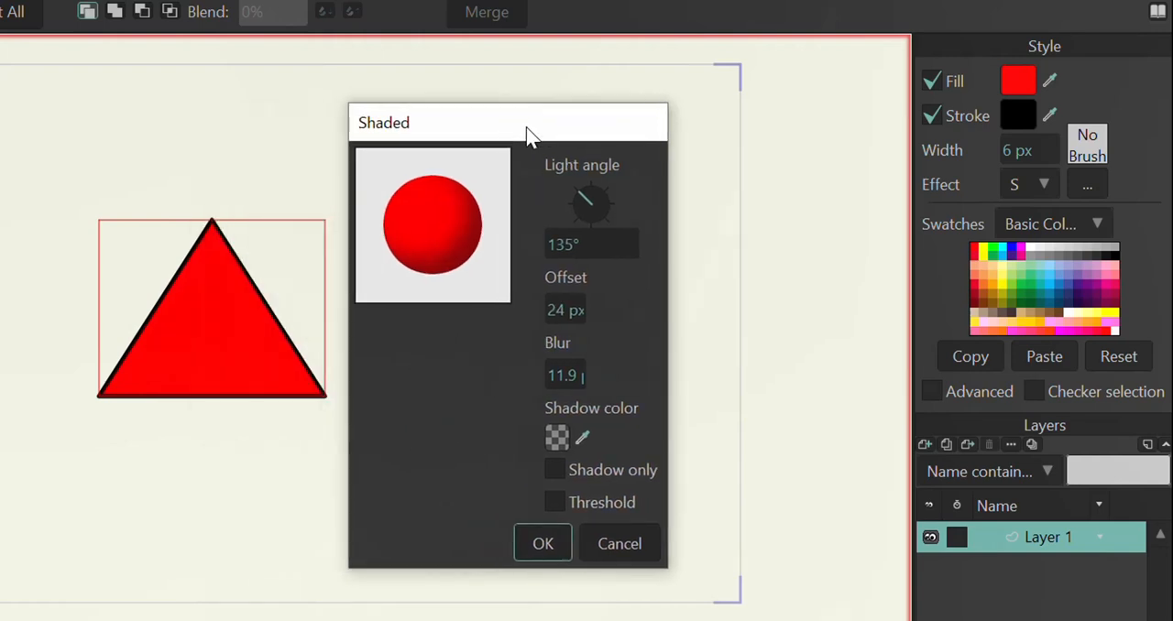
{"action": "mouse_move", "coordinate": [589, 243]}
{"action": "left_mouse_down"}
{"action": "mouse_move", "coordinate": [623, 243]}
{"action": "mouse_move", "coordinate": [592, 243]}
{"action": "left_mouse_up"}
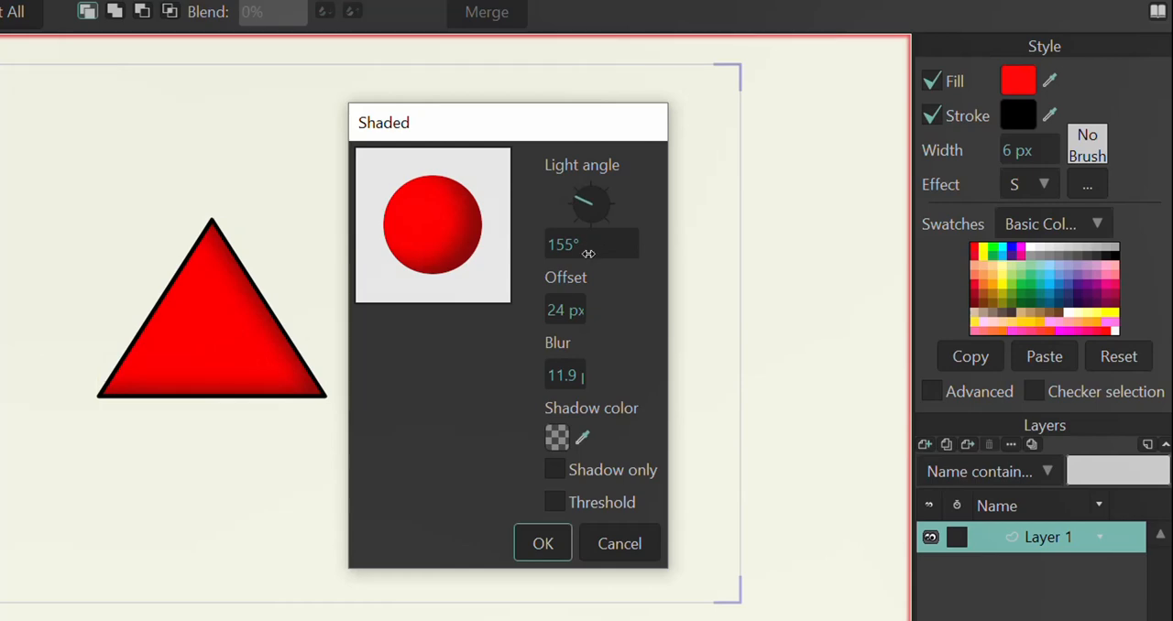
{"action": "left_click_drag", "start_coordinate": [555, 311], "coordinate": [585, 312]}
{"action": "mouse_move", "coordinate": [555, 383]}
{"action": "left_mouse_down"}
{"action": "mouse_move", "coordinate": [589, 381]}
{"action": "mouse_move", "coordinate": [532, 374]}
{"action": "mouse_move", "coordinate": [569, 376]}
{"action": "left_mouse_up"}
Step: Try full opacity for the black shadow colour, and set its alpha to about 51.8%
{"action": "left_click", "coordinate": [556, 438]}
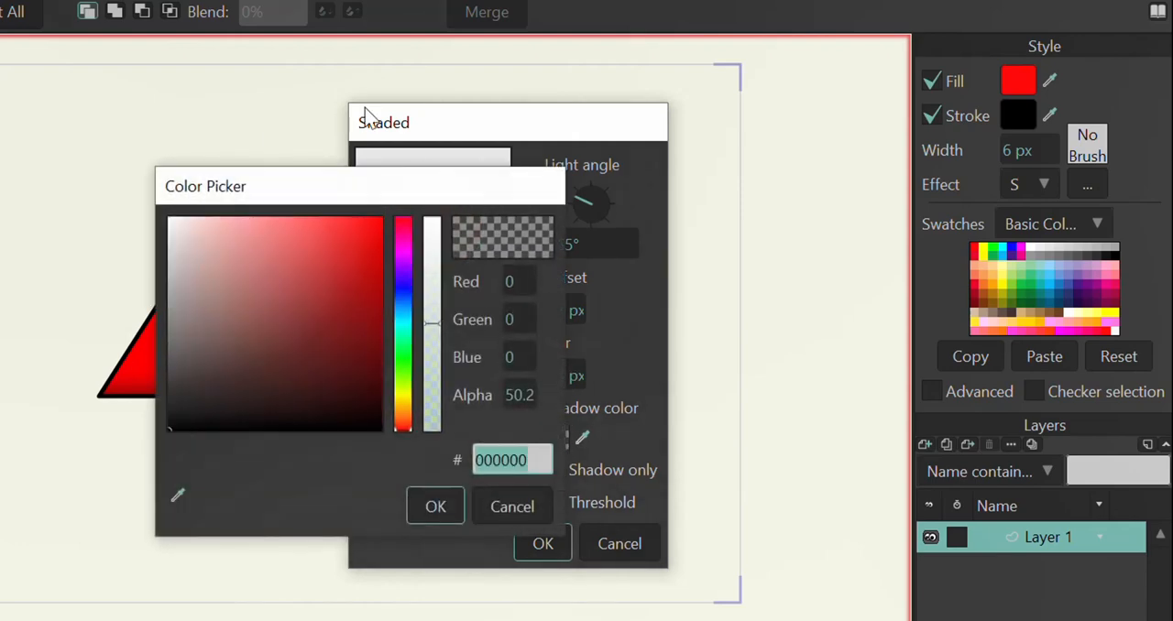
{"action": "left_click_drag", "start_coordinate": [366, 187], "coordinate": [619, 74]}
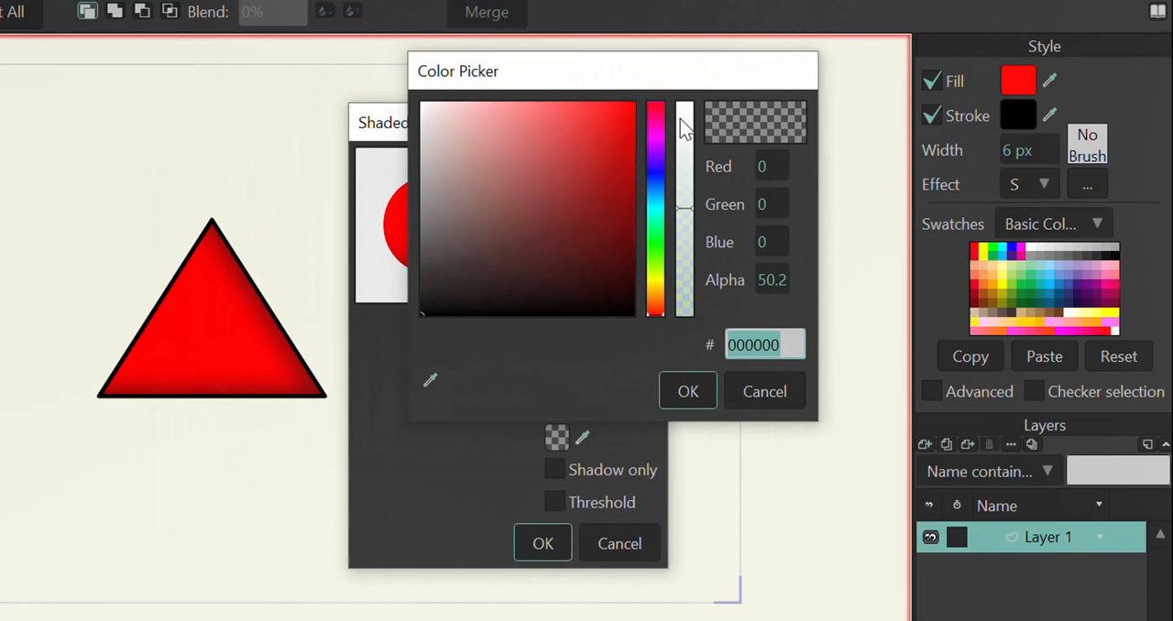
{"action": "left_click", "coordinate": [687, 209]}
{"action": "left_click_drag", "start_coordinate": [687, 210], "coordinate": [682, 110]}
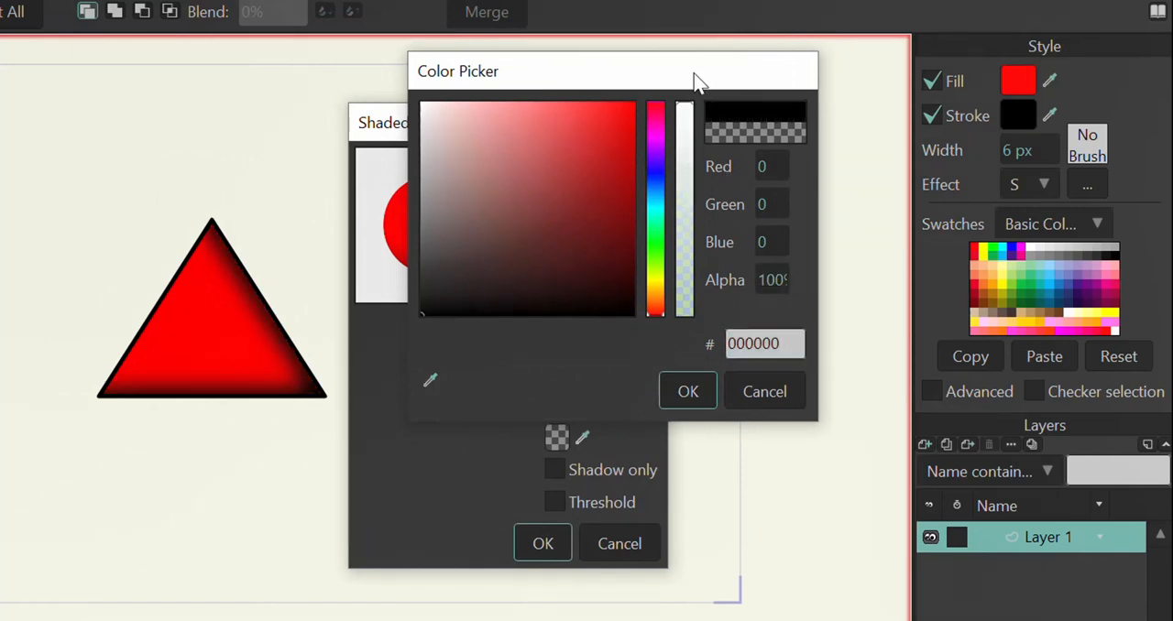
{"action": "left_click", "coordinate": [687, 201]}
{"action": "mouse_move", "coordinate": [688, 202]}
{"action": "left_mouse_down"}
{"action": "mouse_move", "coordinate": [685, 133]}
{"action": "mouse_move", "coordinate": [684, 214]}
{"action": "left_mouse_up"}
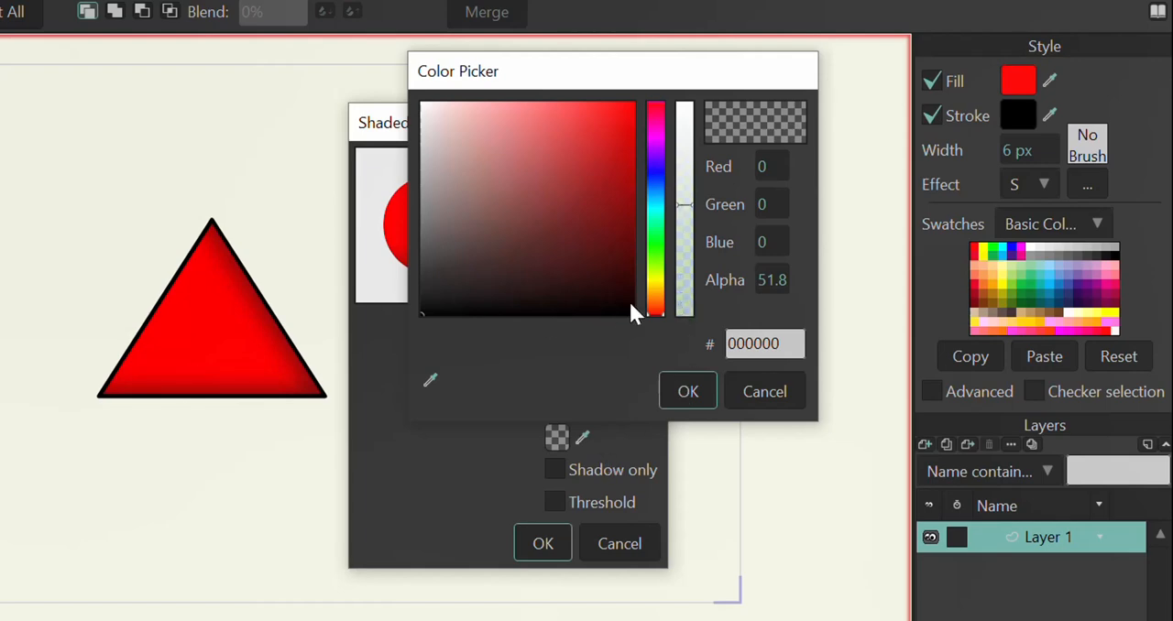
{"action": "left_click", "coordinate": [686, 394]}
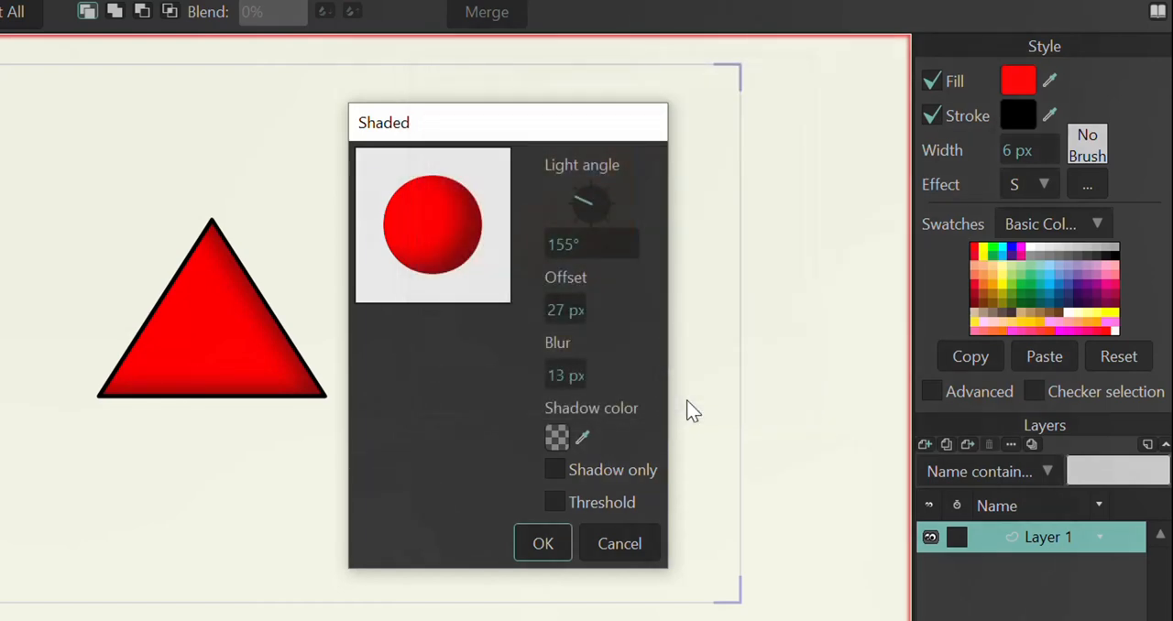
Step: Preview the Shadow only and Threshold options, leave both off, and apply the Shaded effect
{"action": "left_click", "coordinate": [554, 471]}
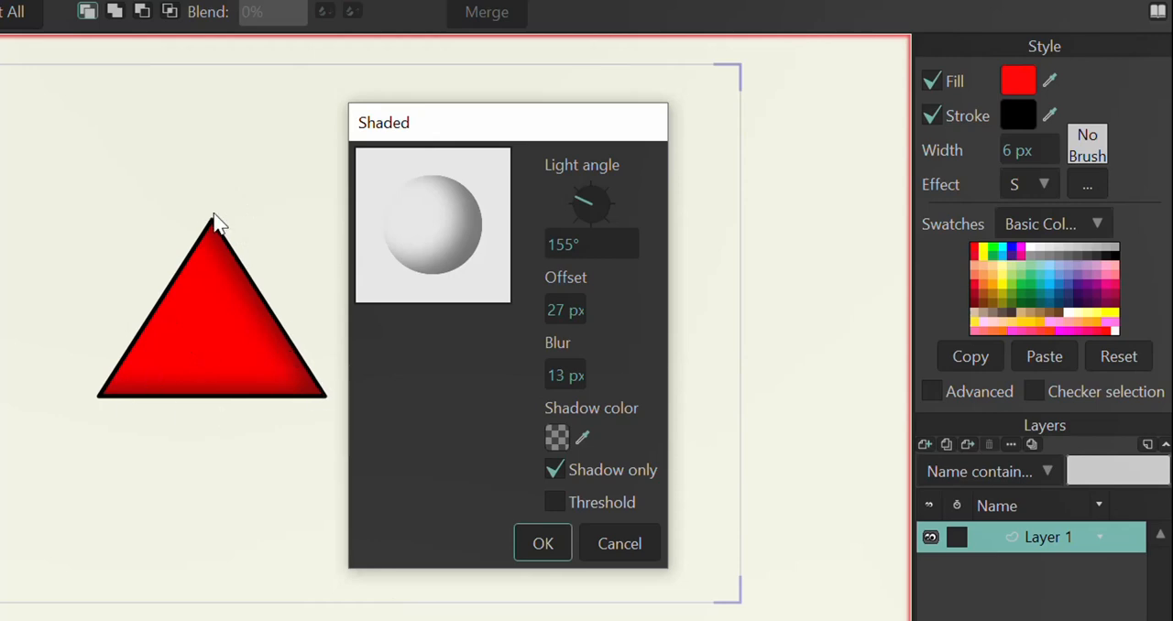
{"action": "left_click", "coordinate": [555, 470]}
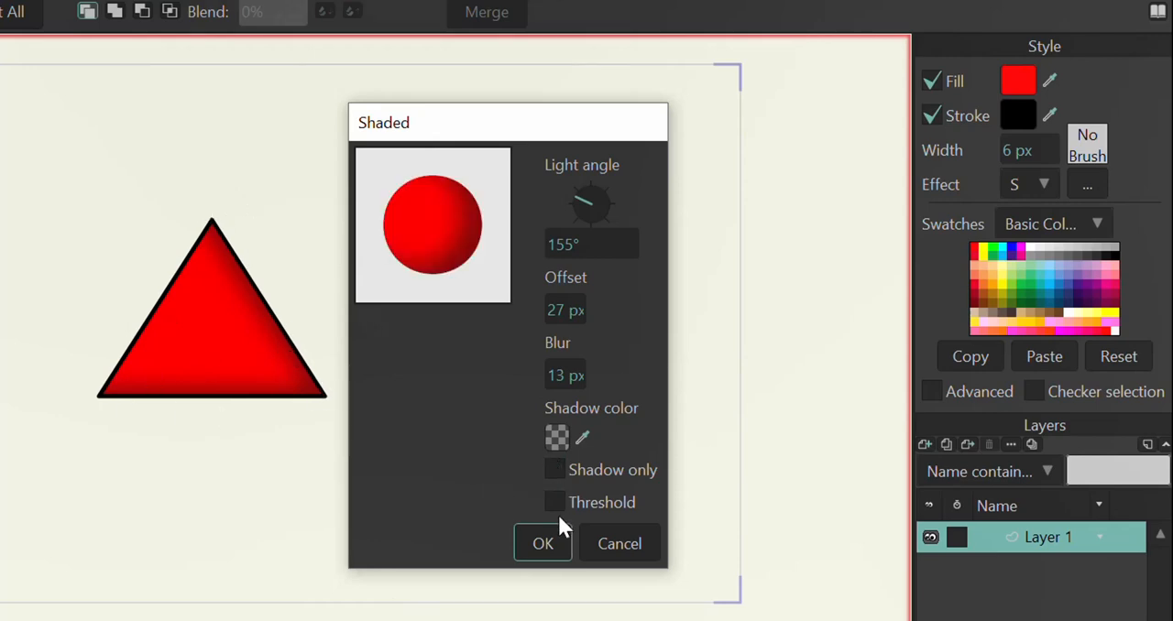
{"action": "left_click", "coordinate": [557, 511]}
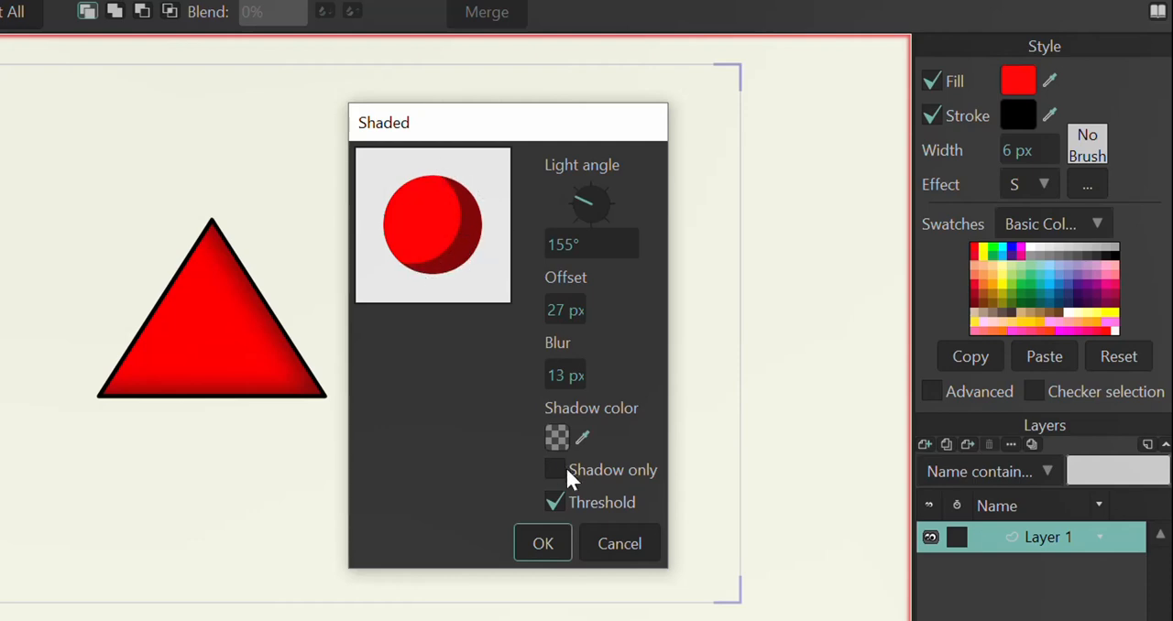
{"action": "left_click", "coordinate": [557, 512]}
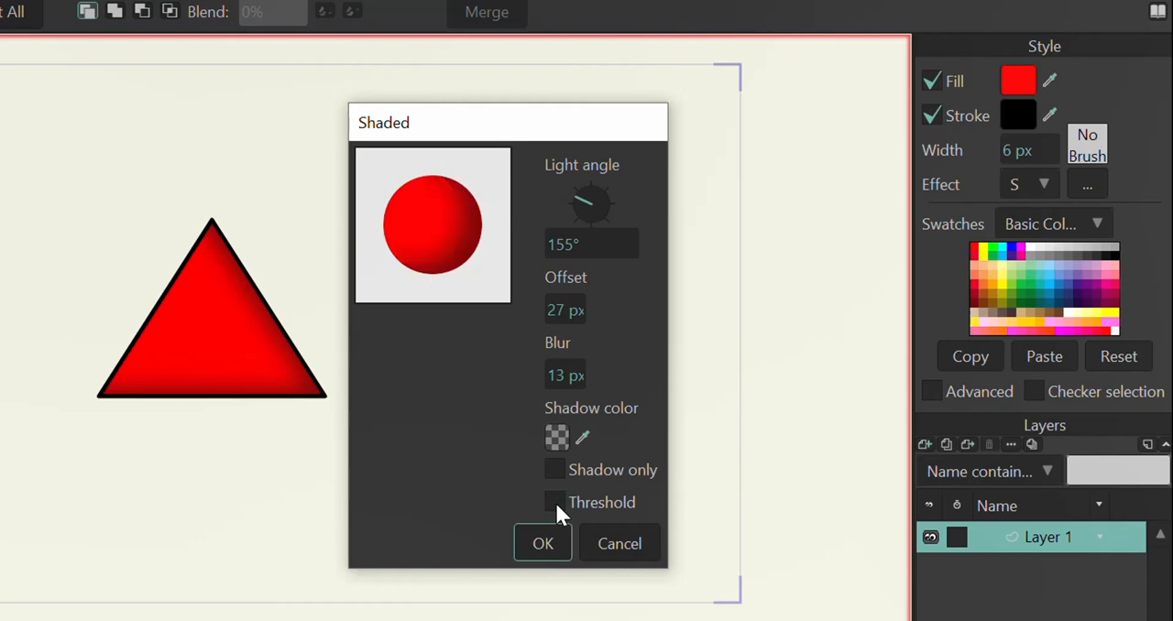
{"action": "left_click", "coordinate": [543, 543]}
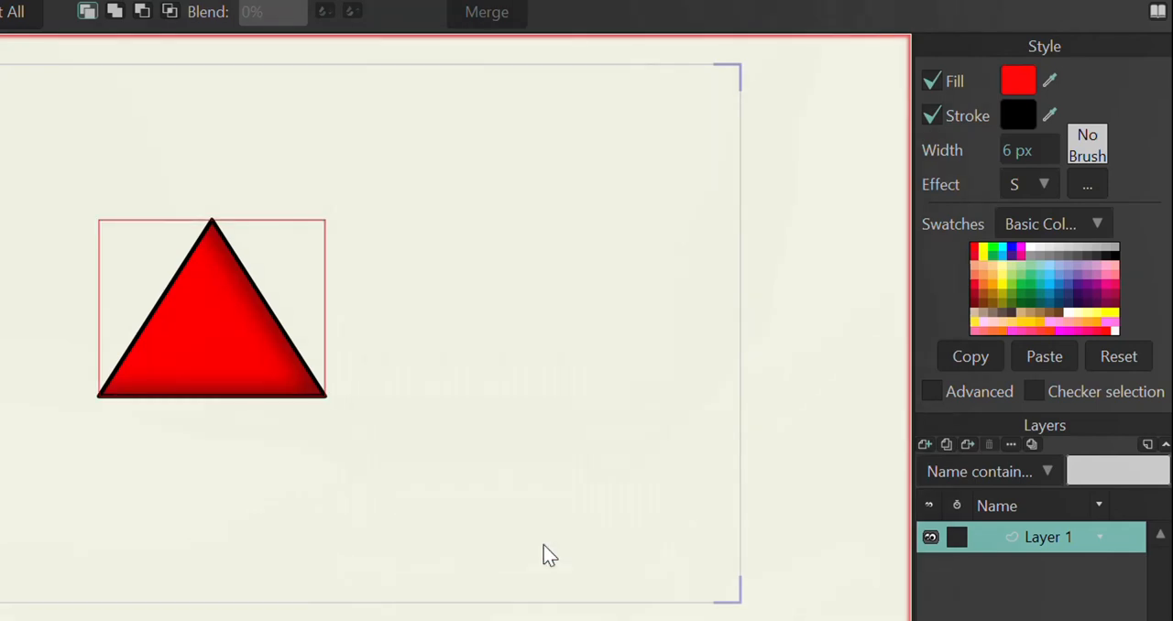
Step: Reopen the triangle's Shaded effect settings and change the light angle to about 160°
{"action": "left_click", "coordinate": [1045, 185]}
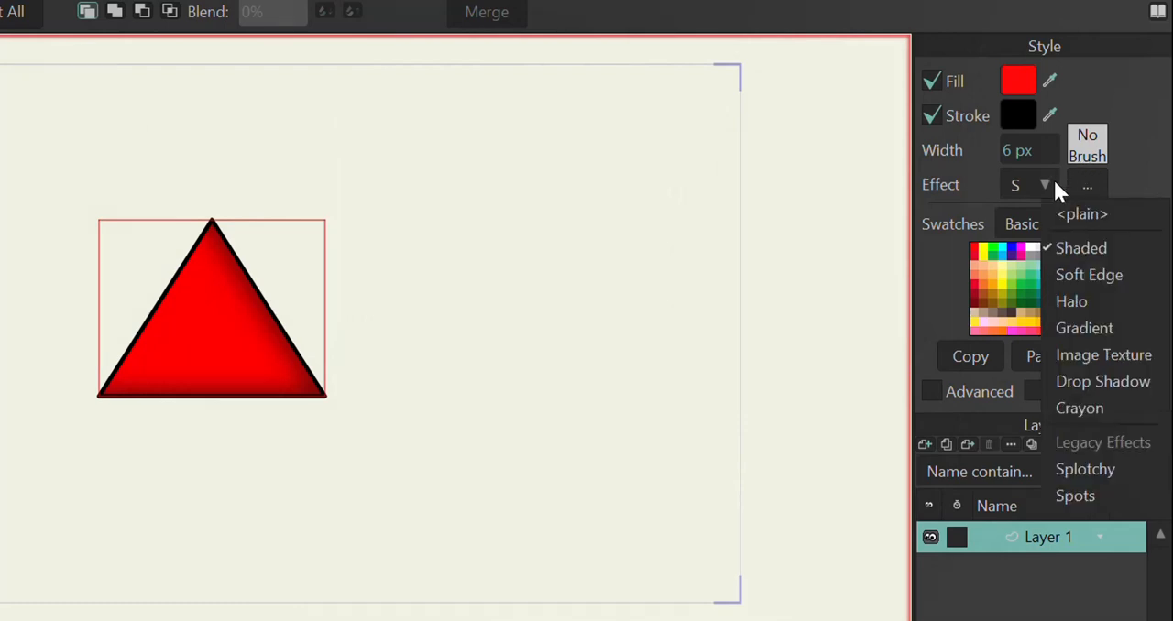
{"action": "left_click", "coordinate": [1143, 169]}
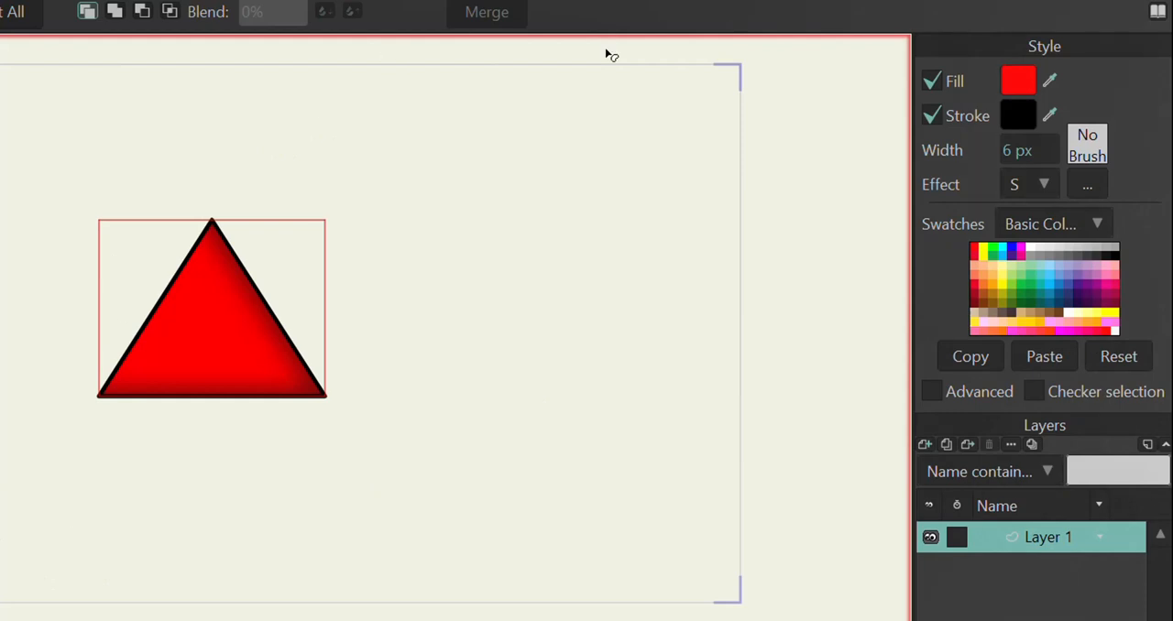
{"action": "left_click", "coordinate": [1086, 186]}
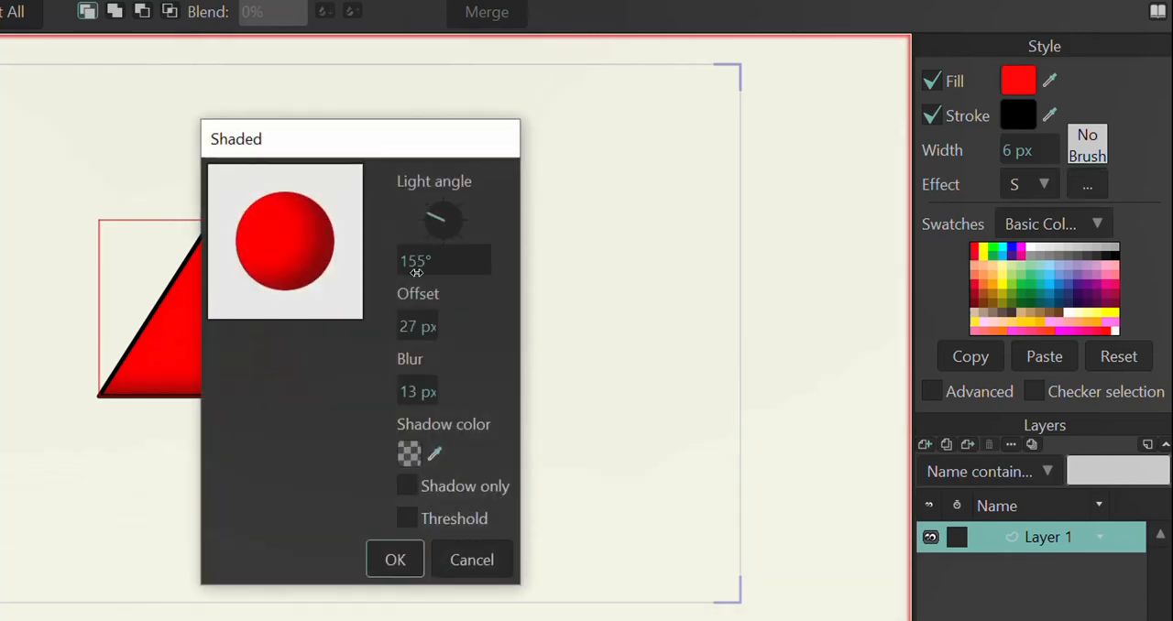
{"action": "mouse_move", "coordinate": [416, 273]}
{"action": "left_mouse_down"}
{"action": "mouse_move", "coordinate": [408, 262]}
{"action": "mouse_move", "coordinate": [445, 262]}
{"action": "mouse_move", "coordinate": [416, 265]}
{"action": "left_mouse_up"}
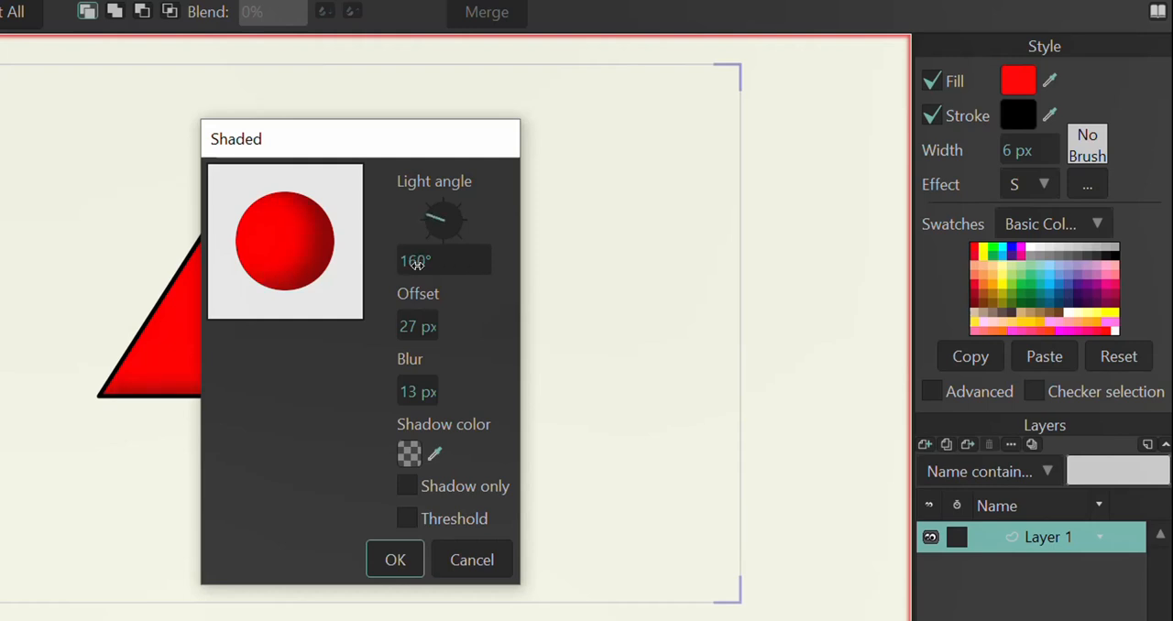
{"action": "left_click", "coordinate": [392, 560]}
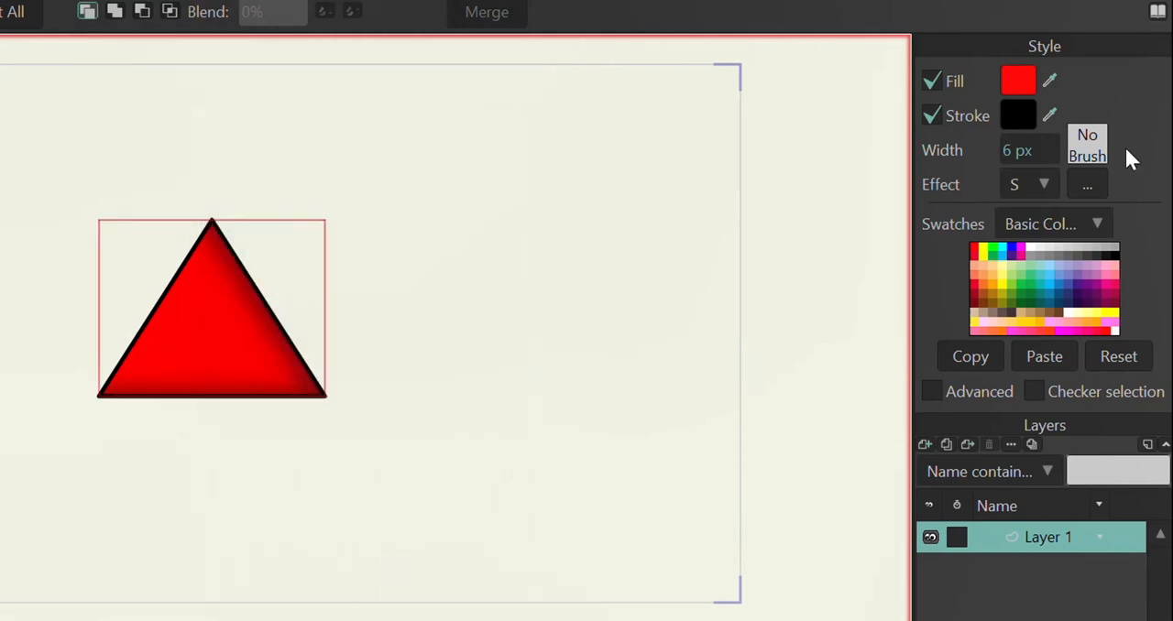
Step: Switch the triangle's fill effect to Soft Edge and set its blur radius to 9 px
{"action": "left_click", "coordinate": [1042, 188]}
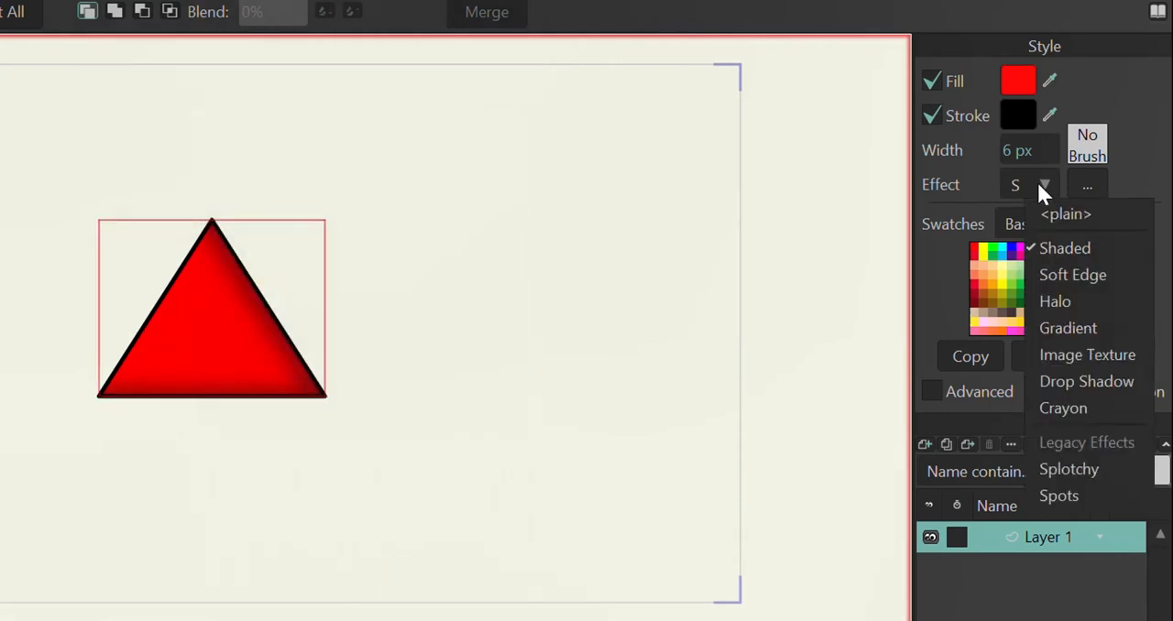
{"action": "left_click", "coordinate": [1052, 276]}
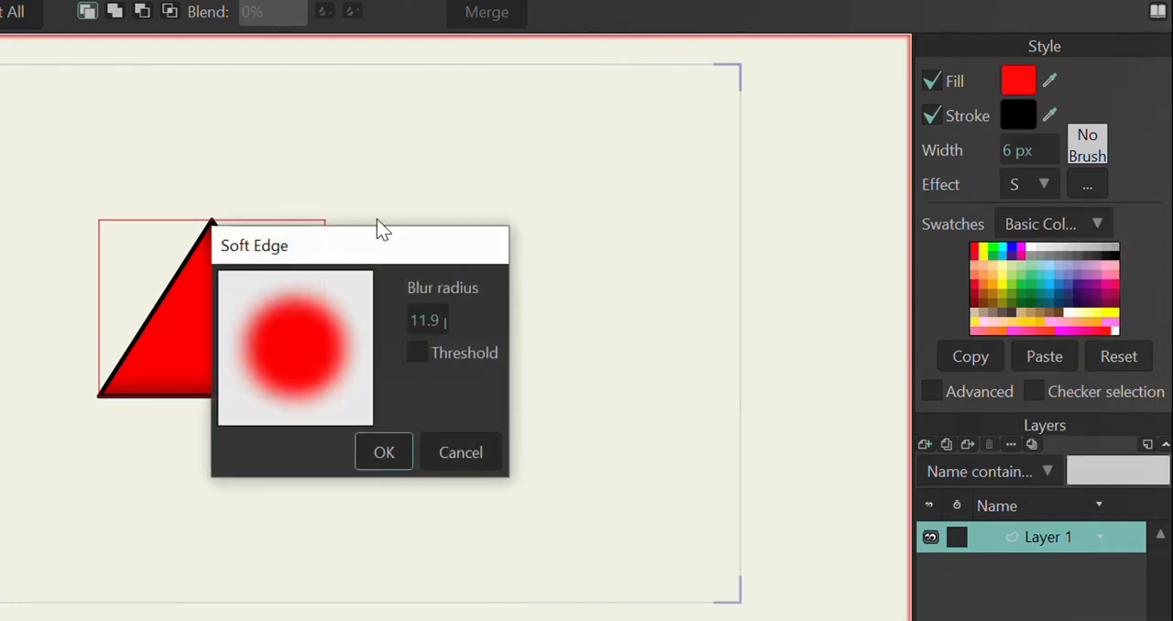
{"action": "left_click_drag", "start_coordinate": [379, 239], "coordinate": [576, 175]}
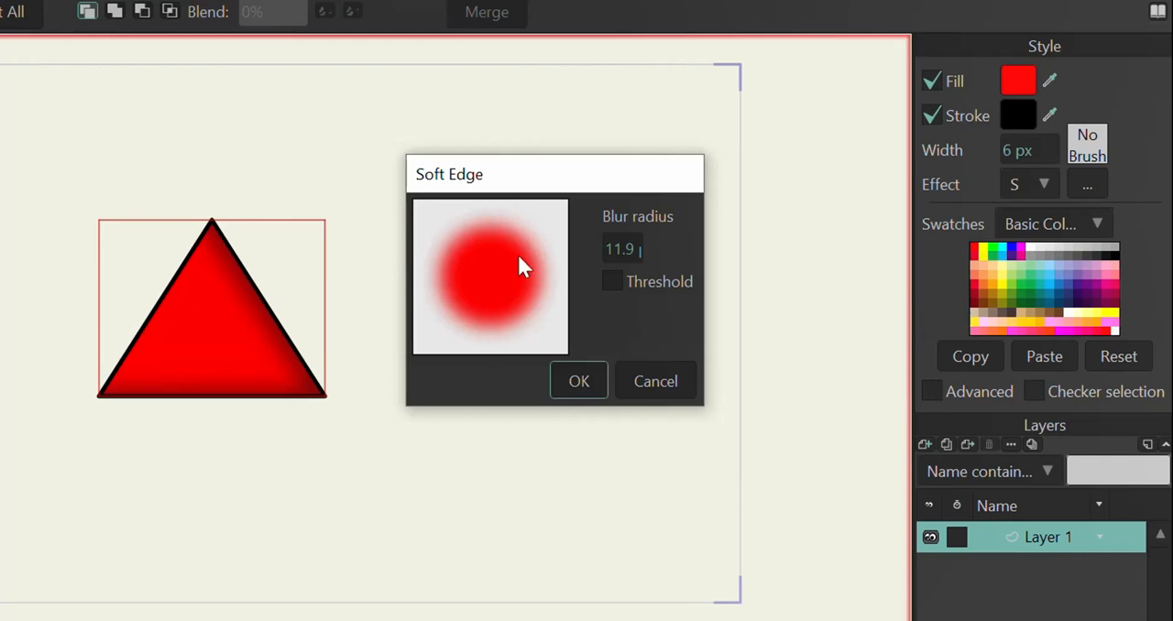
{"action": "left_click_drag", "start_coordinate": [621, 249], "coordinate": [594, 245]}
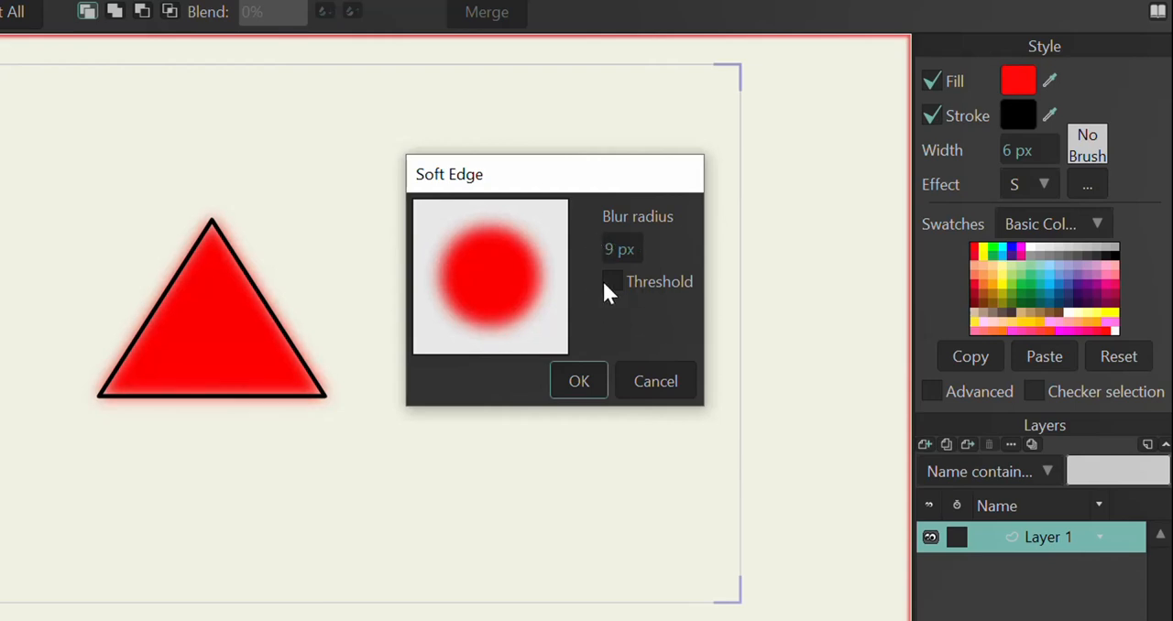
Step: Preview the Threshold option of the Soft Edge effect, leave it off, and apply the effect
{"action": "left_click", "coordinate": [610, 284]}
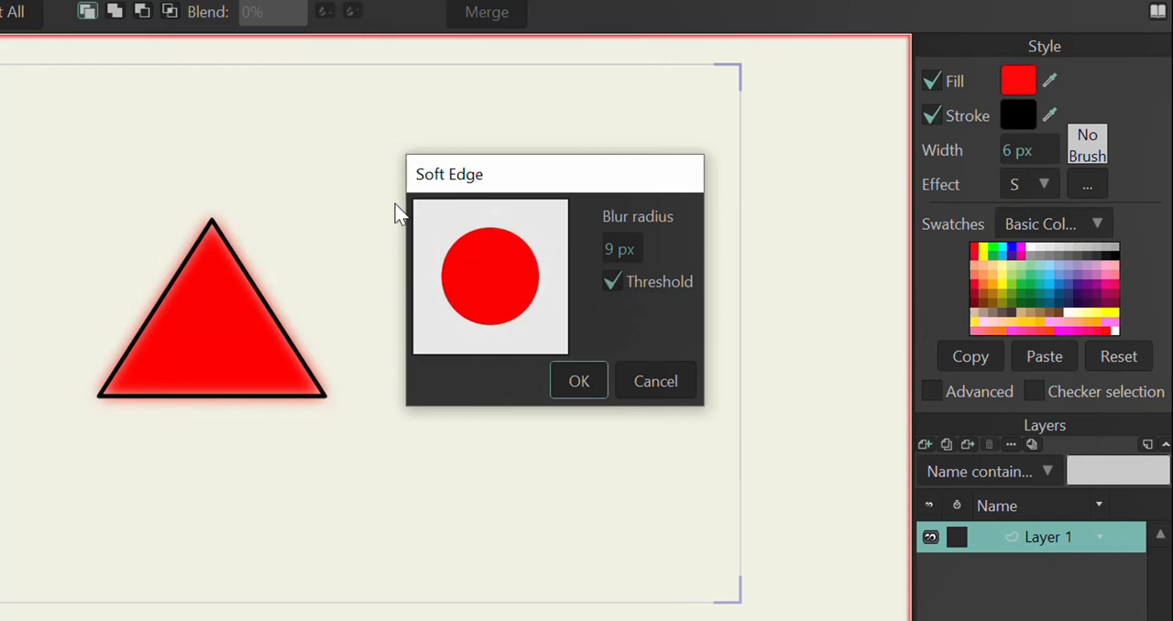
{"action": "left_click", "coordinate": [619, 283]}
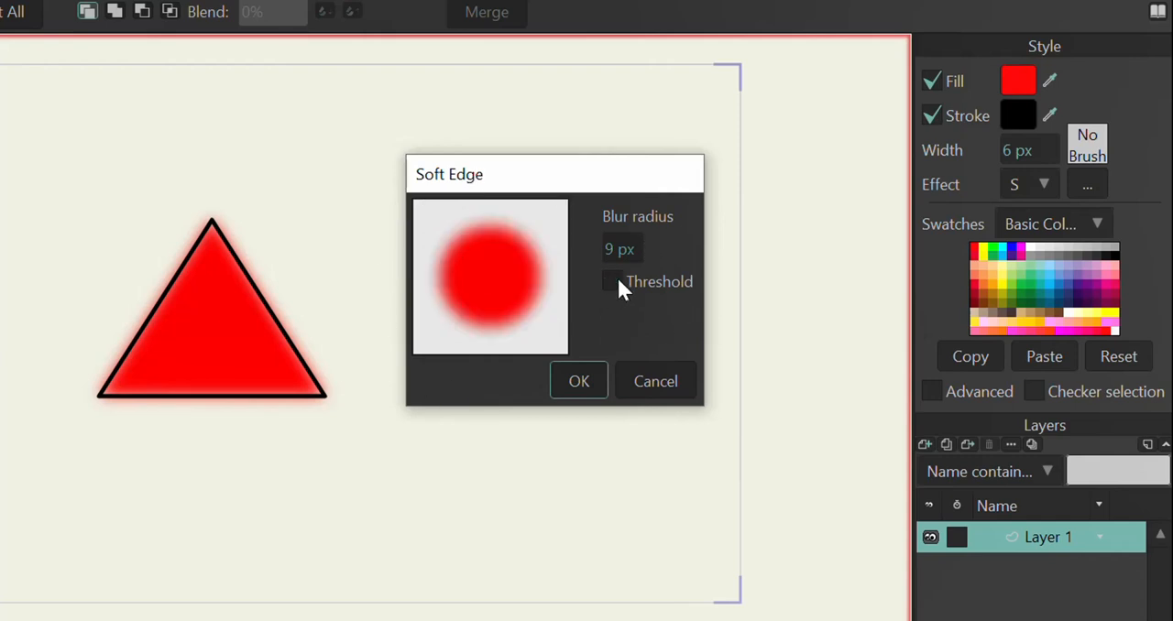
{"action": "left_click", "coordinate": [579, 381]}
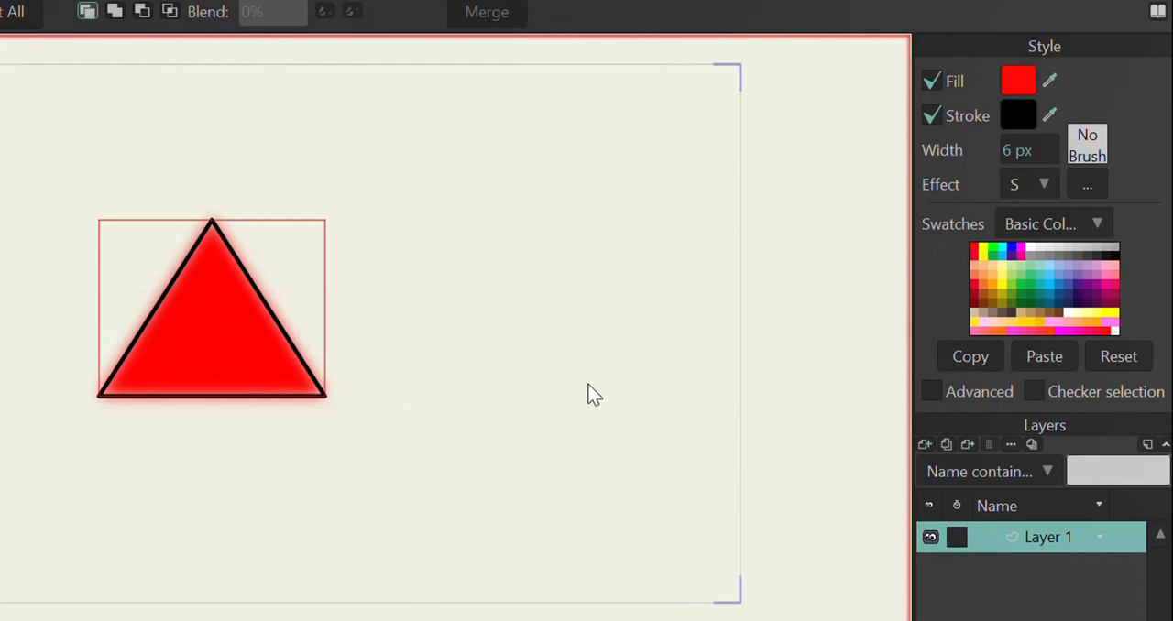
Step: Switch the triangle's effect to Halo with an 11 px inset radius and a 6 px blur radius
{"action": "left_click", "coordinate": [1042, 188]}
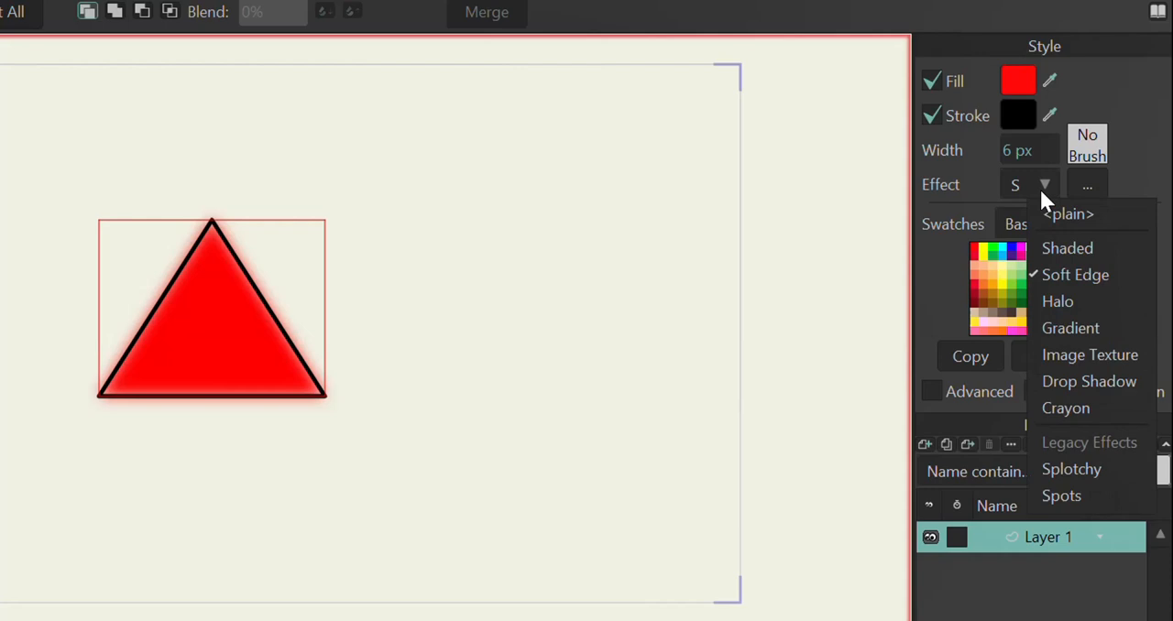
{"action": "left_click", "coordinate": [1038, 303]}
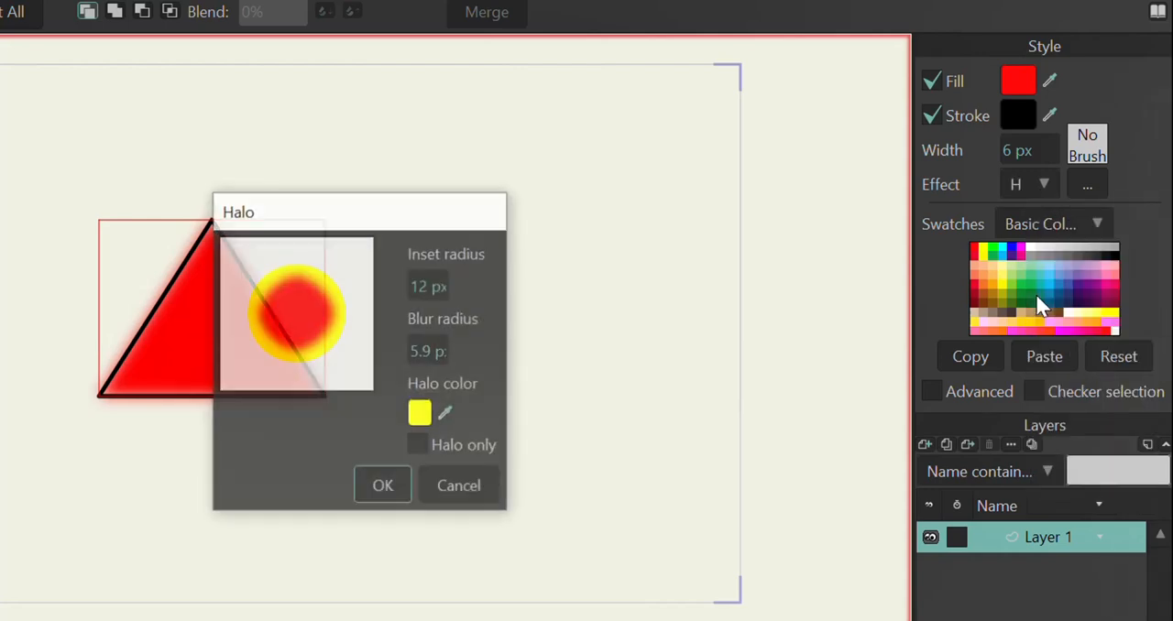
{"action": "left_click_drag", "start_coordinate": [343, 220], "coordinate": [597, 147]}
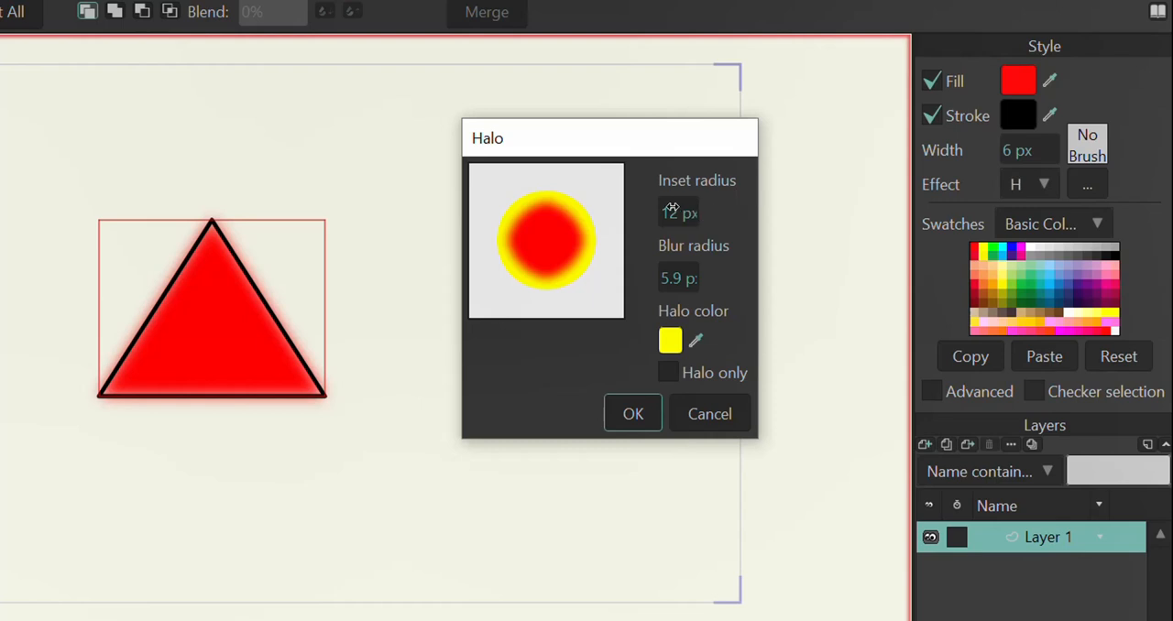
{"action": "left_click_drag", "start_coordinate": [671, 209], "coordinate": [625, 212]}
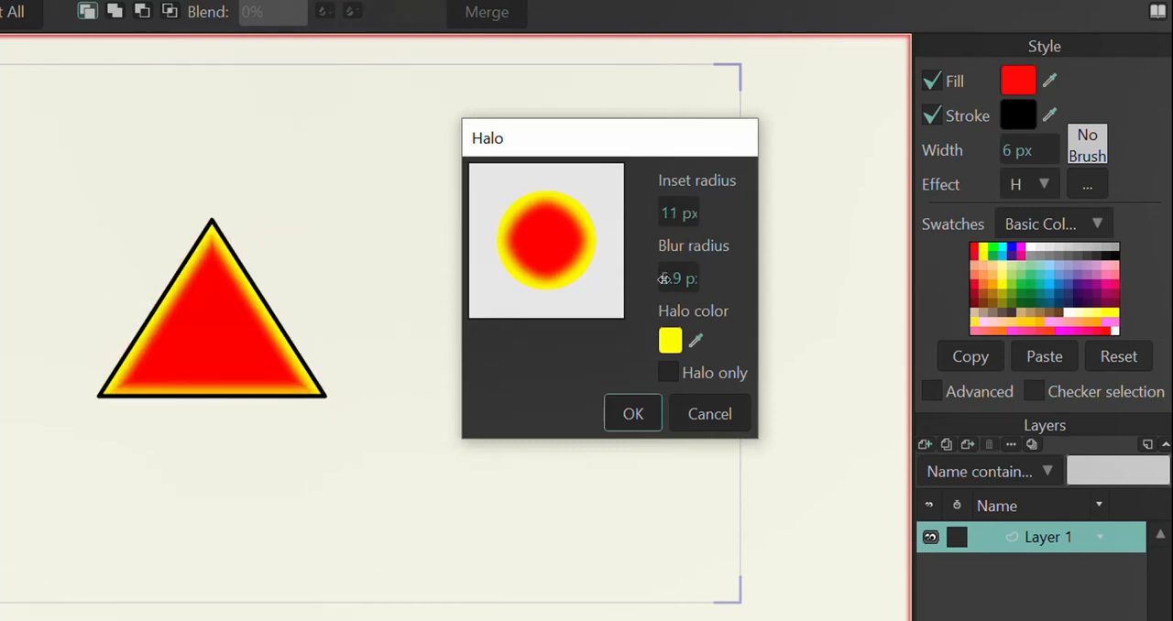
{"action": "left_click_drag", "start_coordinate": [663, 279], "coordinate": [692, 275]}
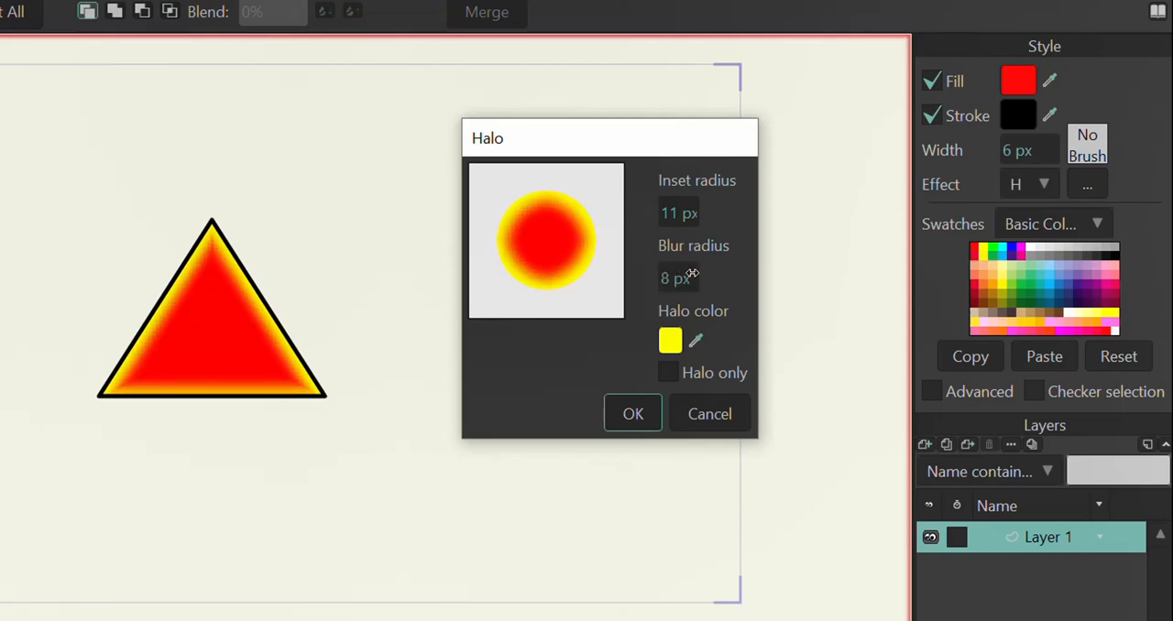
Step: Set the halo colour to dark olive 56571C, enable Halo only, and apply the effect
{"action": "left_click", "coordinate": [668, 340]}
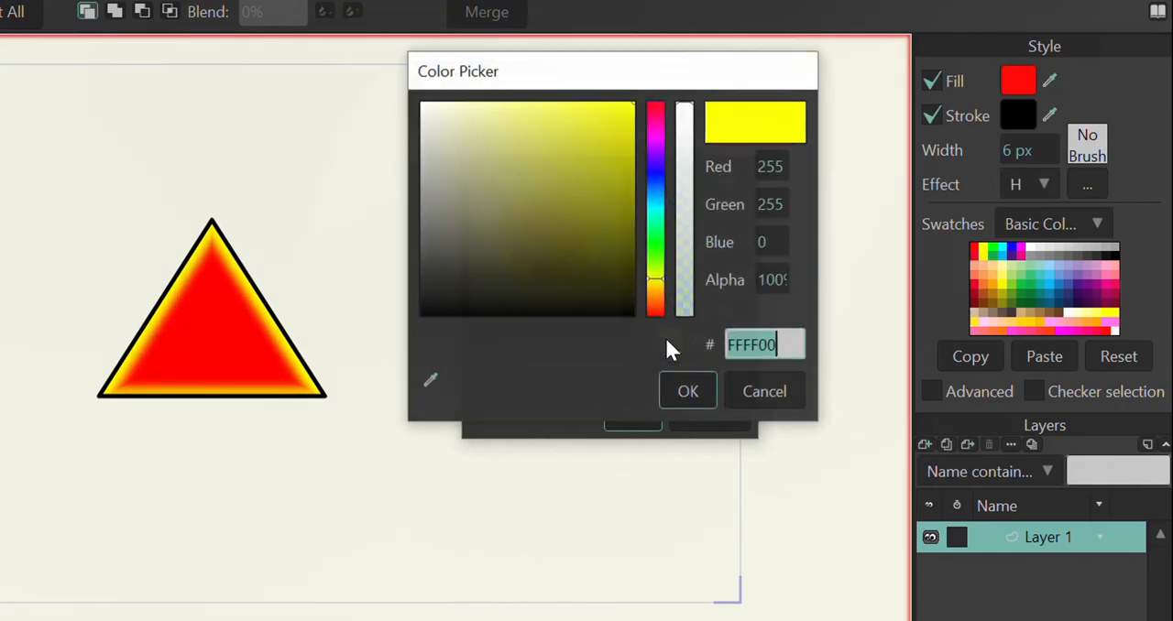
{"action": "left_click", "coordinate": [566, 244]}
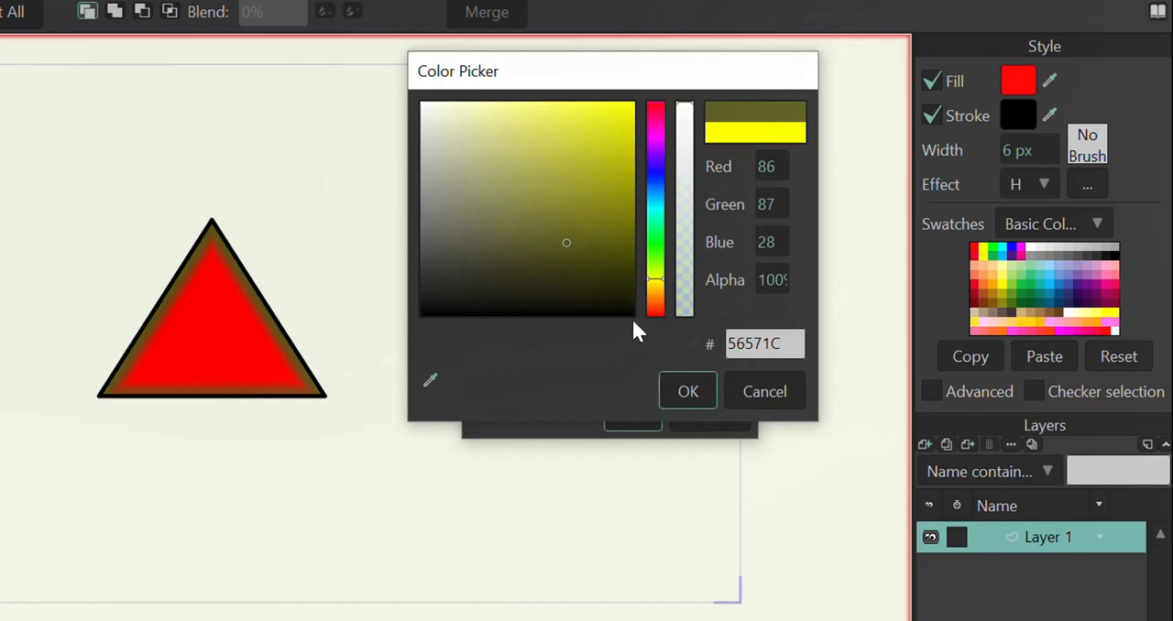
{"action": "left_click", "coordinate": [679, 390]}
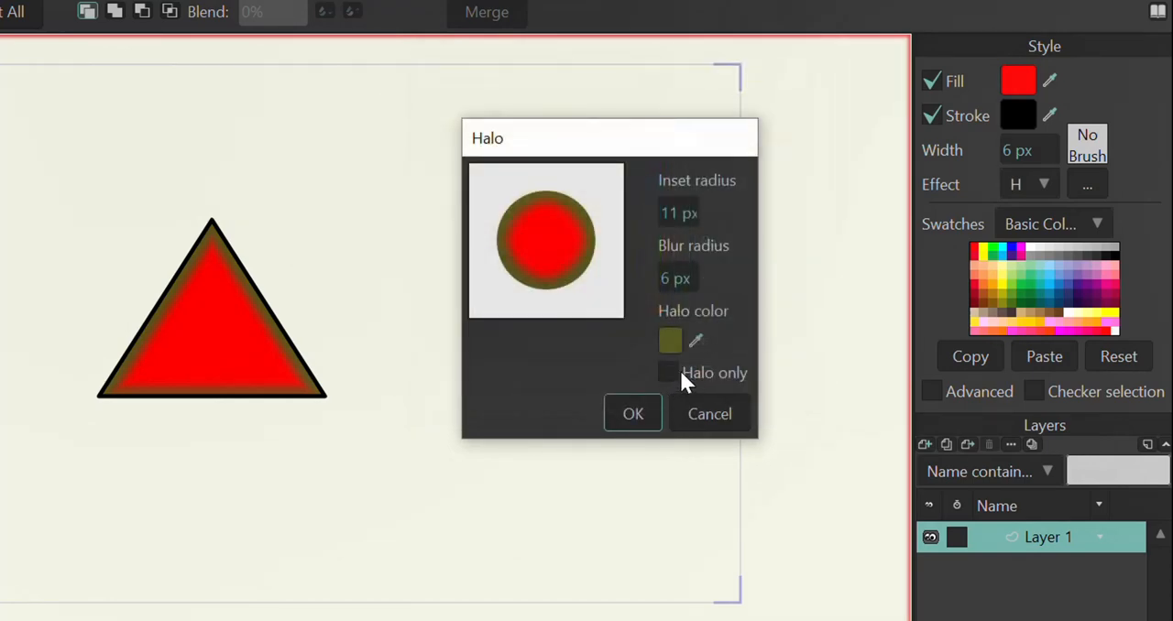
{"action": "left_click", "coordinate": [668, 373]}
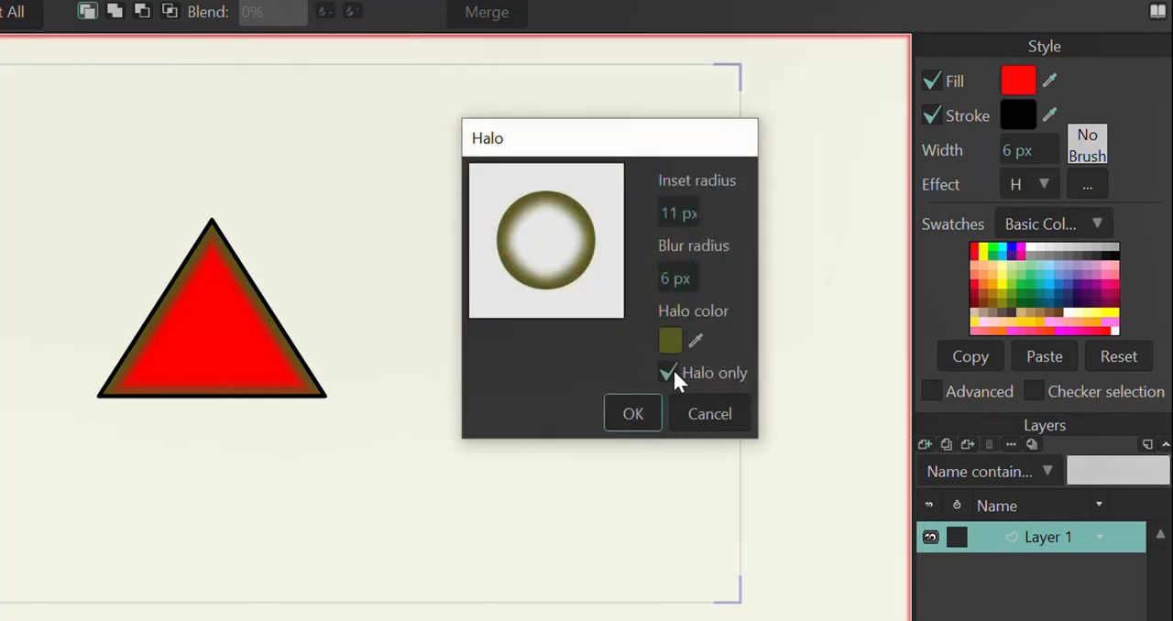
{"action": "left_click", "coordinate": [629, 421]}
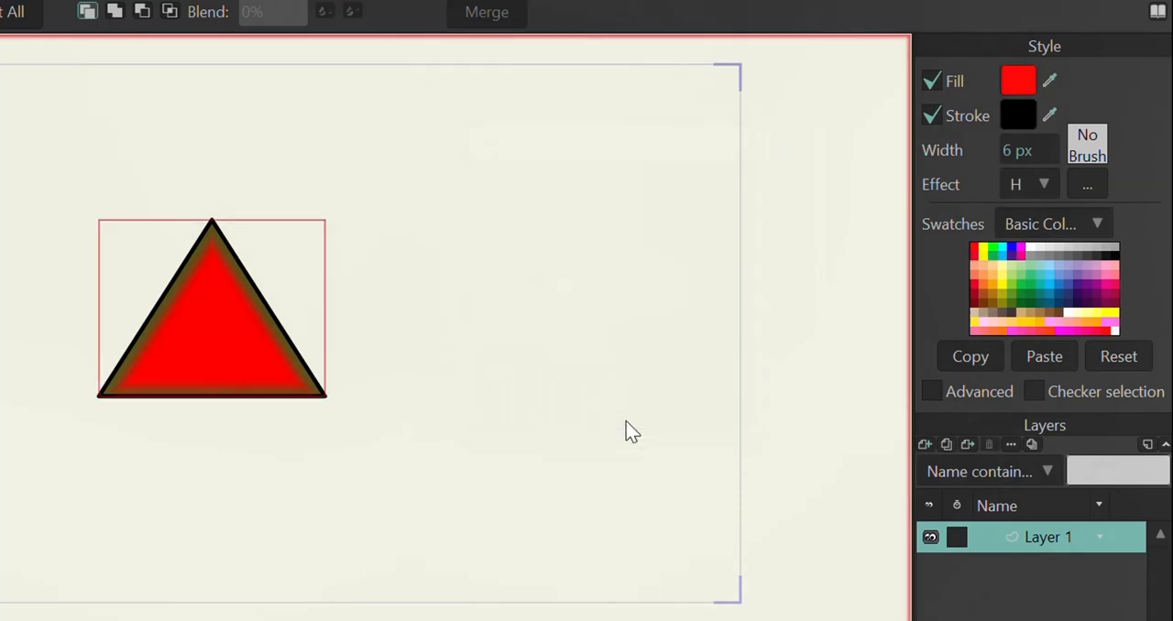
Step: Render the current frame twice to check how the halo-only triangle looks, closing the preview each time
{"action": "key", "text": "ctrl+r"}
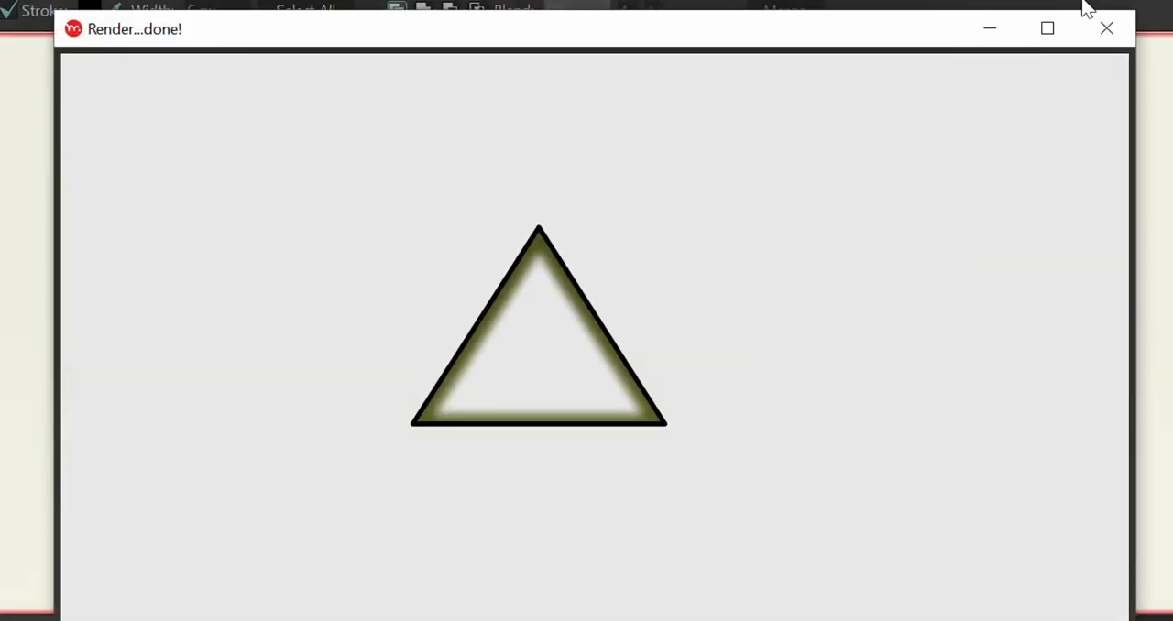
{"action": "left_click", "coordinate": [1109, 37]}
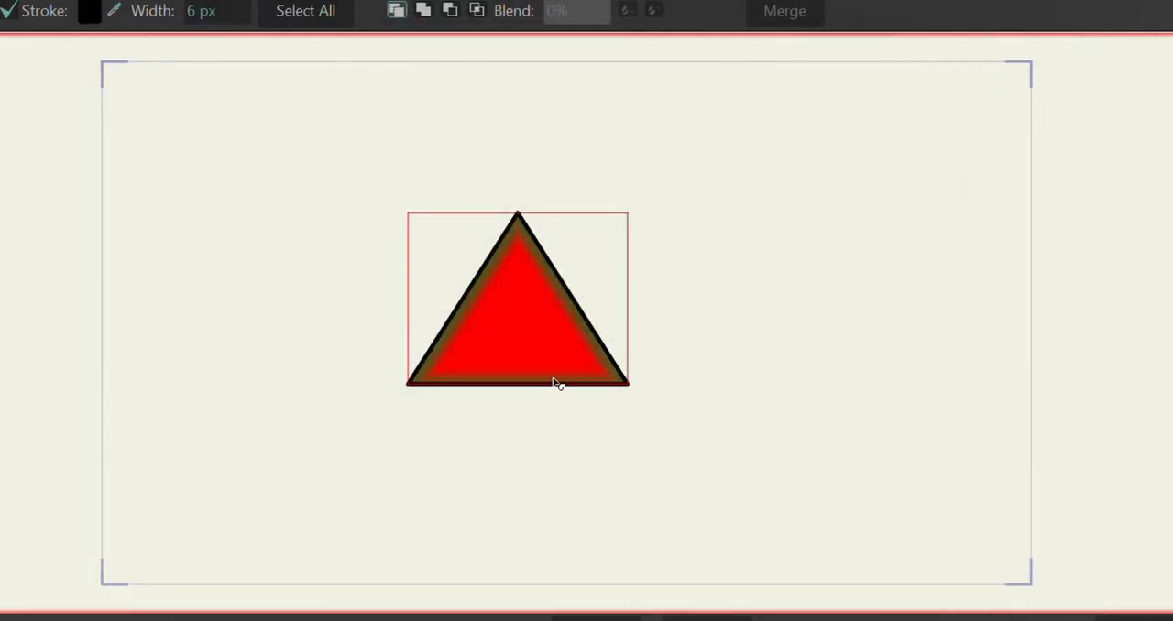
{"action": "key", "text": "ctrl+r"}
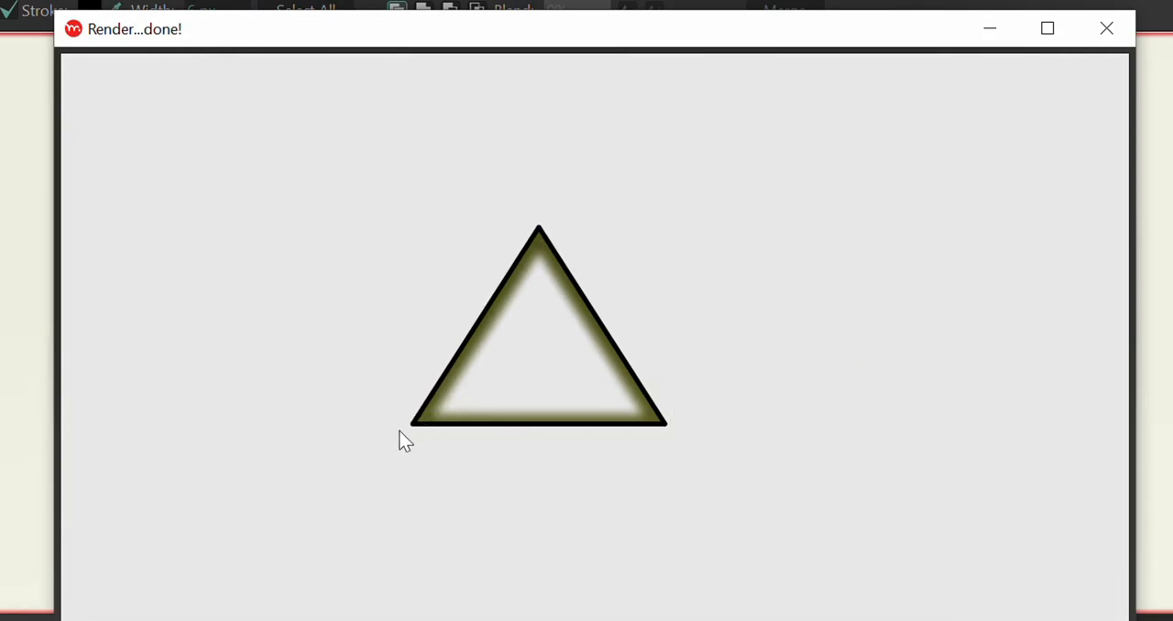
{"action": "left_click", "coordinate": [1106, 25]}
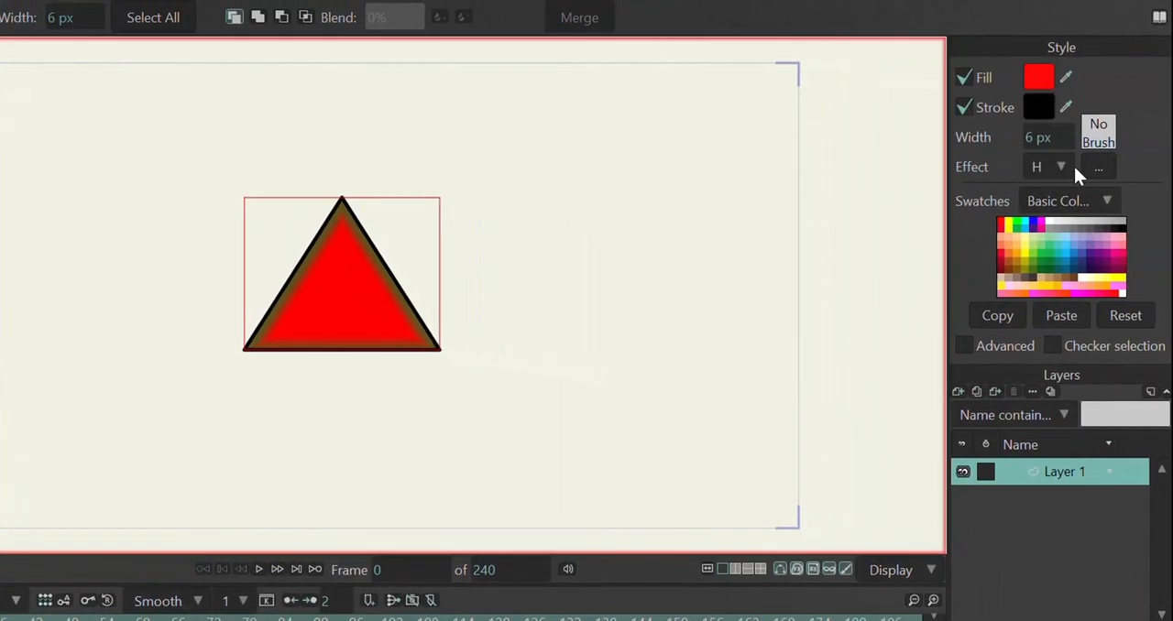
Step: Switch the triangle's effect to Gradient and set the gradient type to Radial
{"action": "left_click", "coordinate": [1060, 165]}
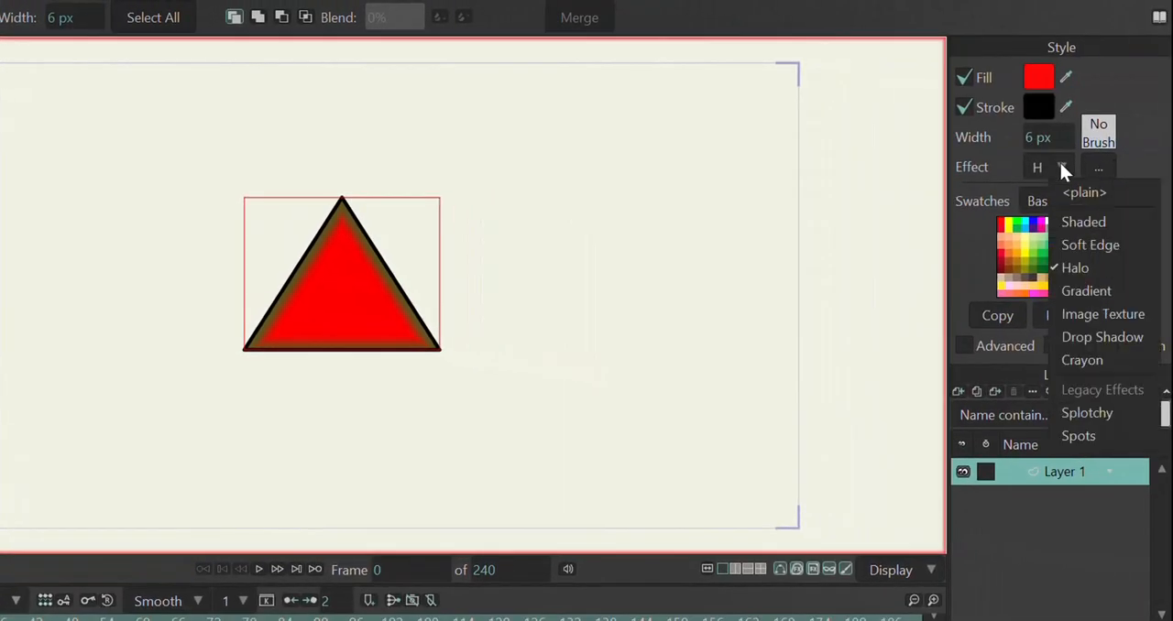
{"action": "left_click", "coordinate": [1086, 300]}
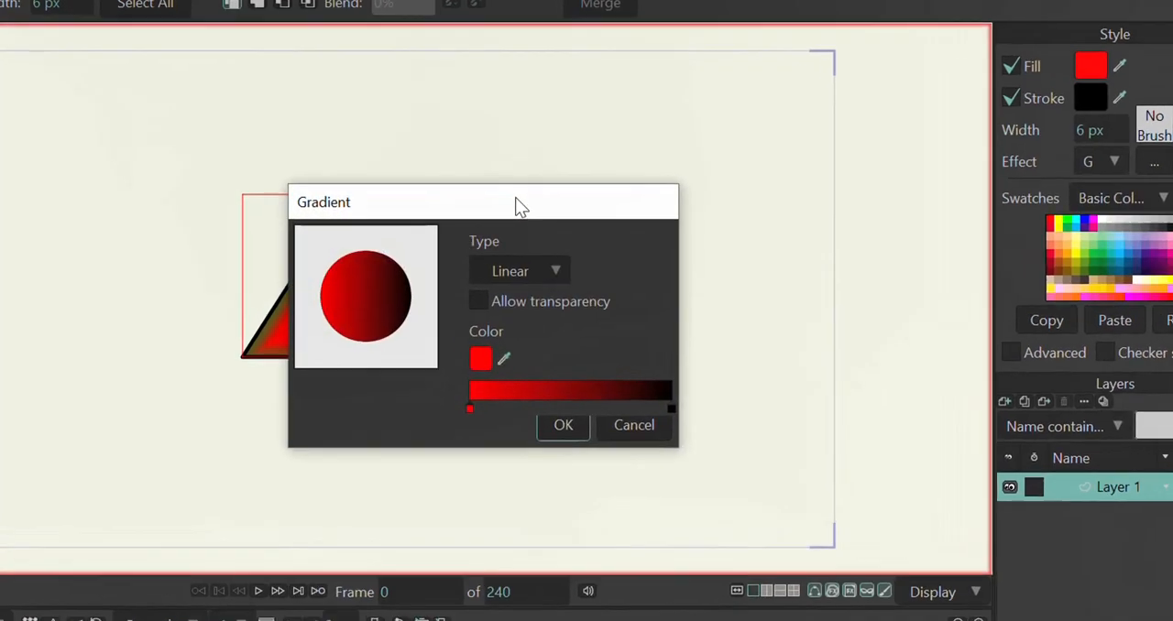
{"action": "left_click_drag", "start_coordinate": [503, 191], "coordinate": [711, 71]}
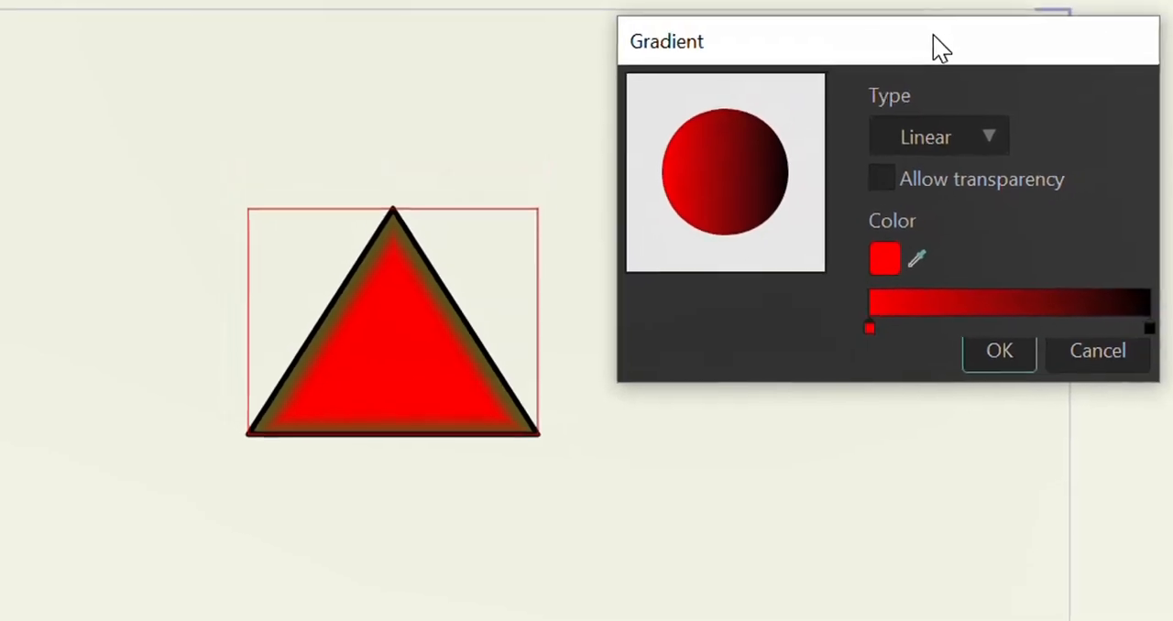
{"action": "left_click", "coordinate": [938, 167]}
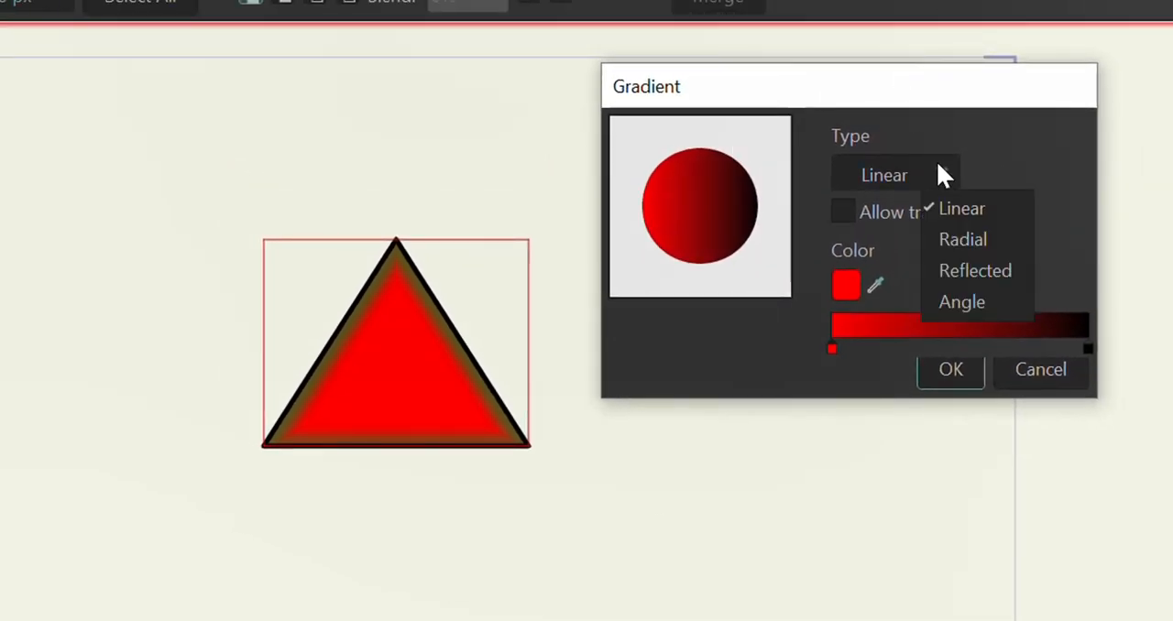
{"action": "left_click", "coordinate": [944, 247]}
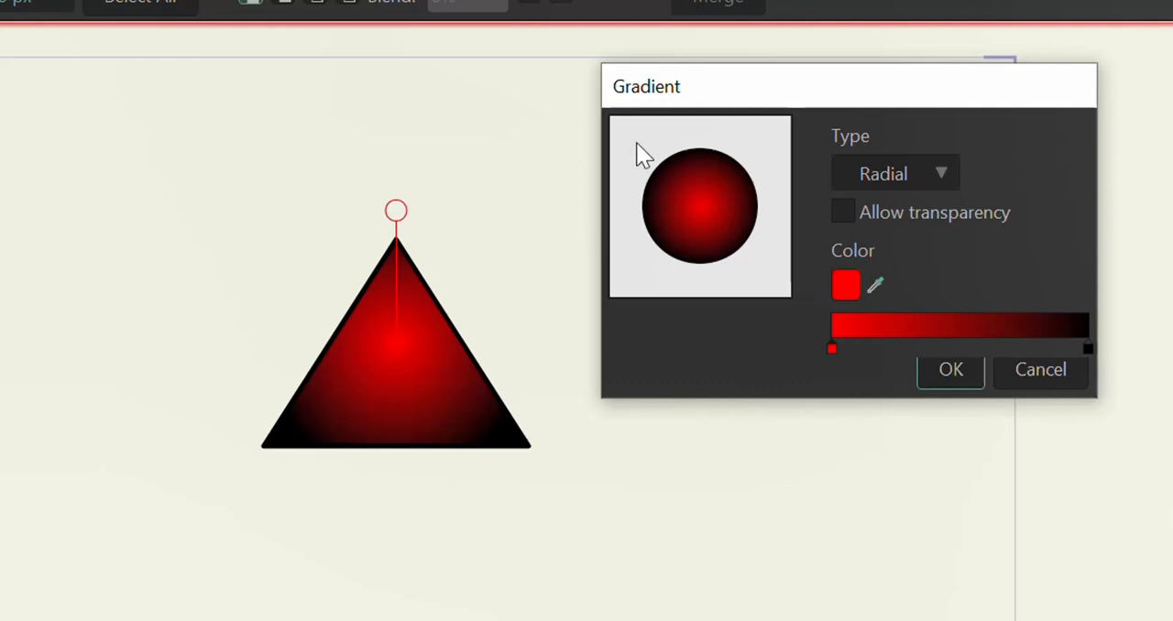
Step: Preview the Reflected gradient type, change it to Angle, and try moving the gradient's direction handle on the triangle
{"action": "left_click", "coordinate": [942, 174]}
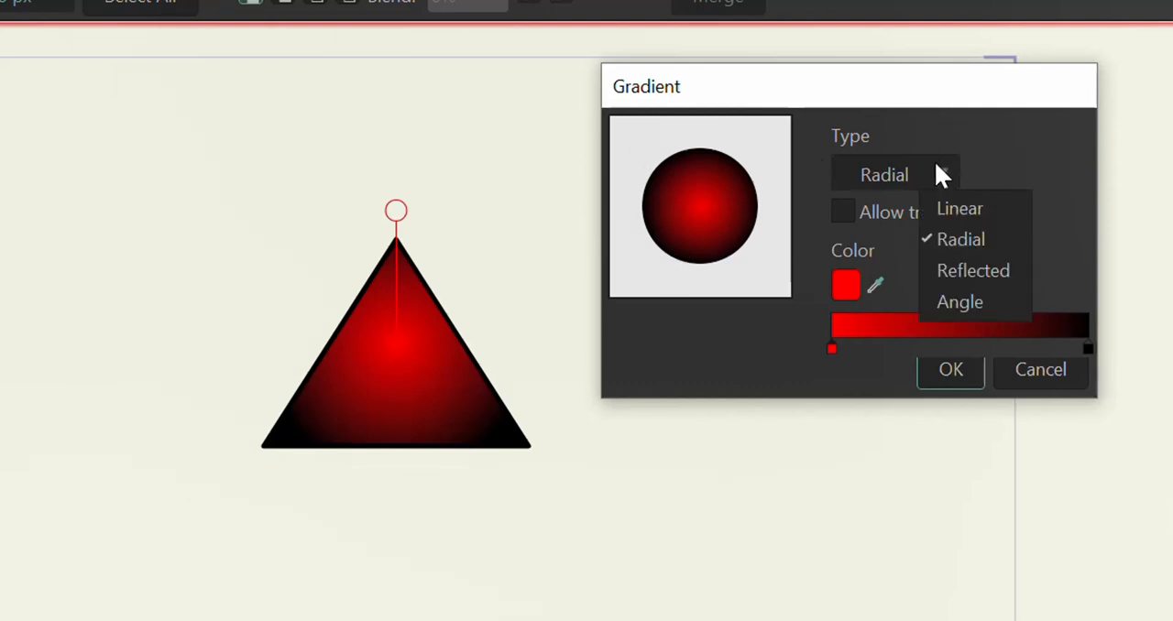
{"action": "left_click", "coordinate": [950, 270]}
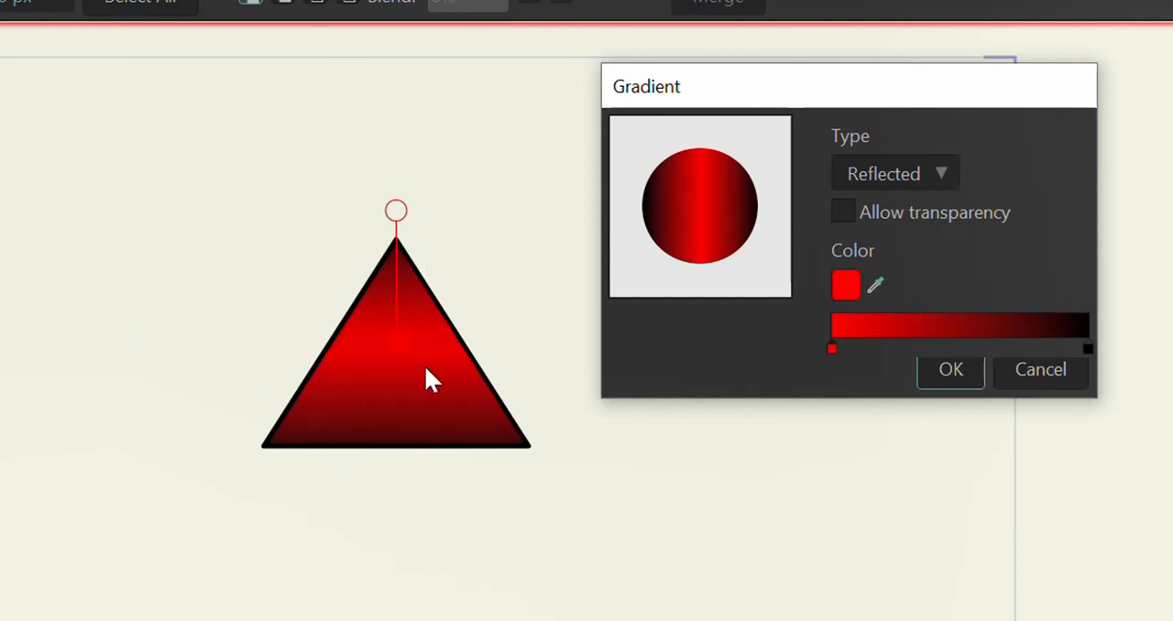
{"action": "left_click", "coordinate": [953, 174]}
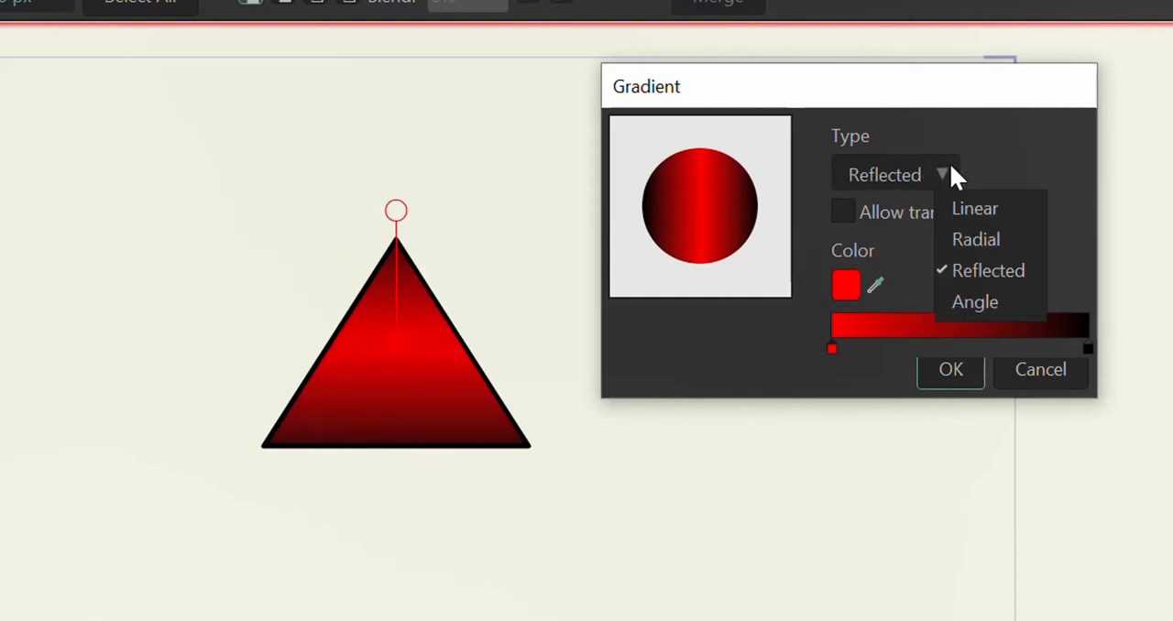
{"action": "left_click", "coordinate": [985, 301]}
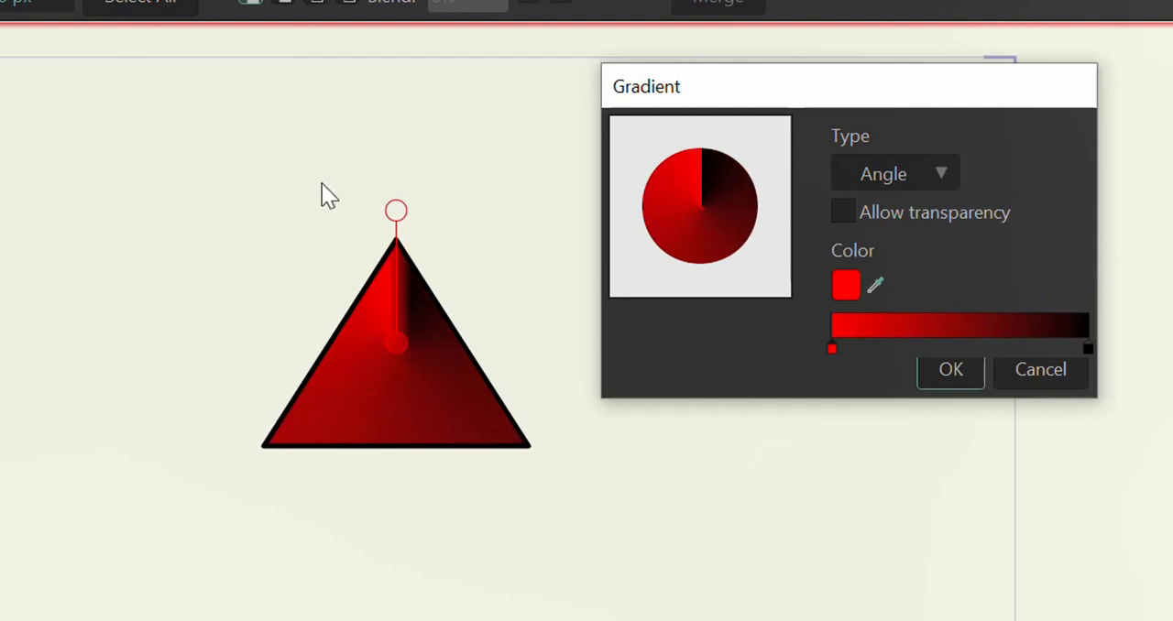
{"action": "left_click_drag", "start_coordinate": [397, 205], "coordinate": [470, 248]}
Step: Change the gradient's red starting colour to blue 001EFF
{"action": "left_click", "coordinate": [840, 284]}
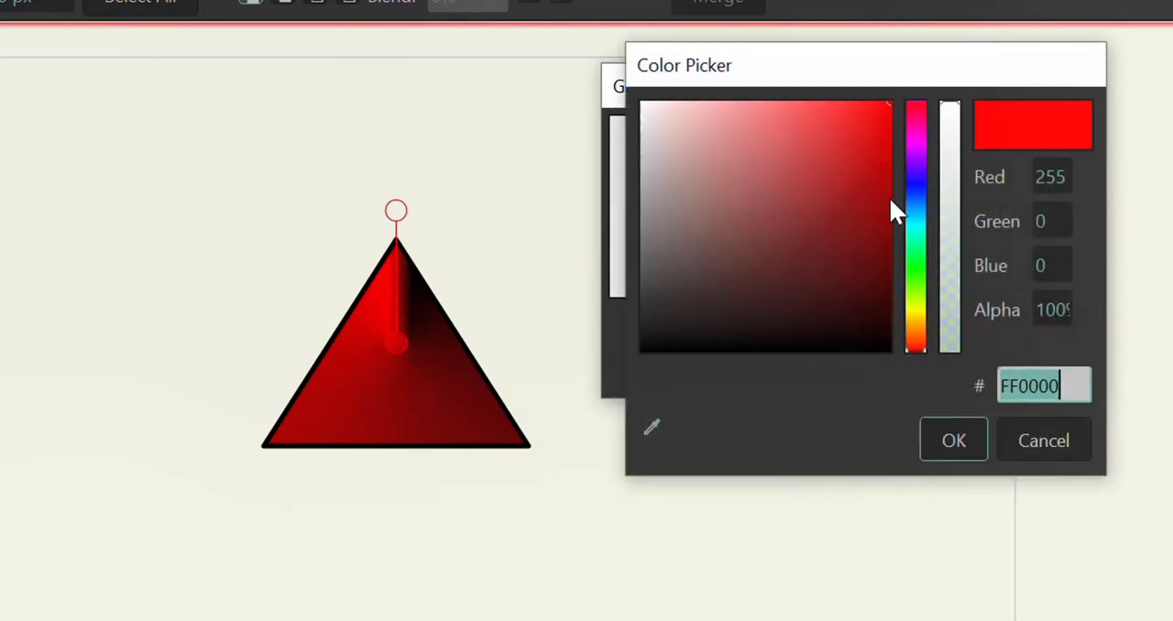
{"action": "left_click", "coordinate": [911, 190]}
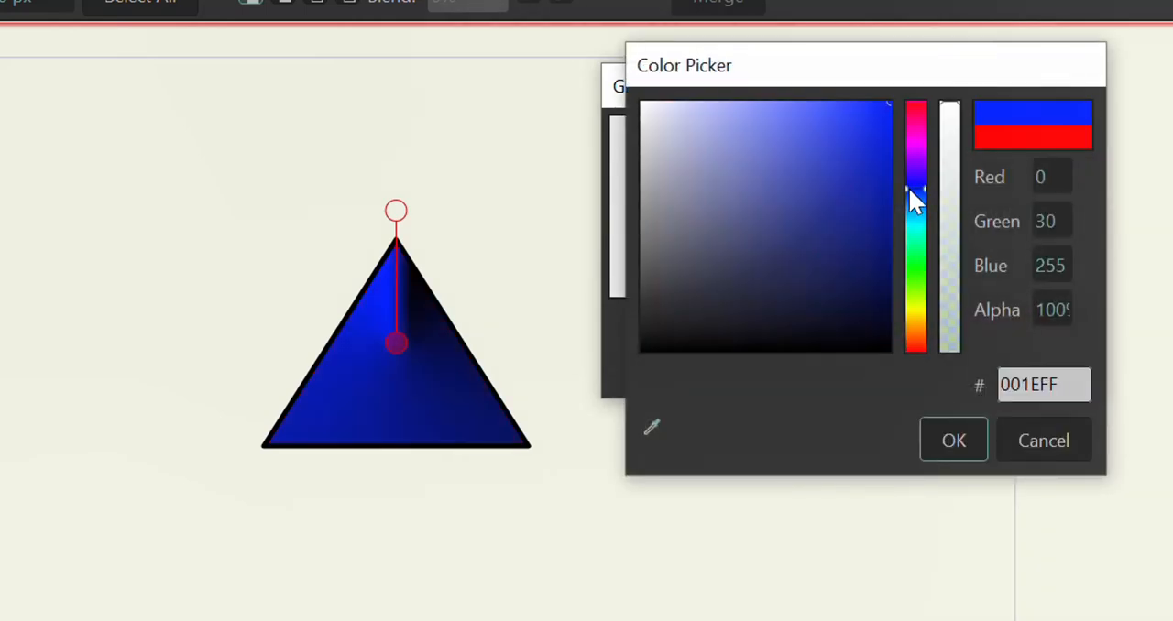
{"action": "left_click", "coordinate": [954, 438]}
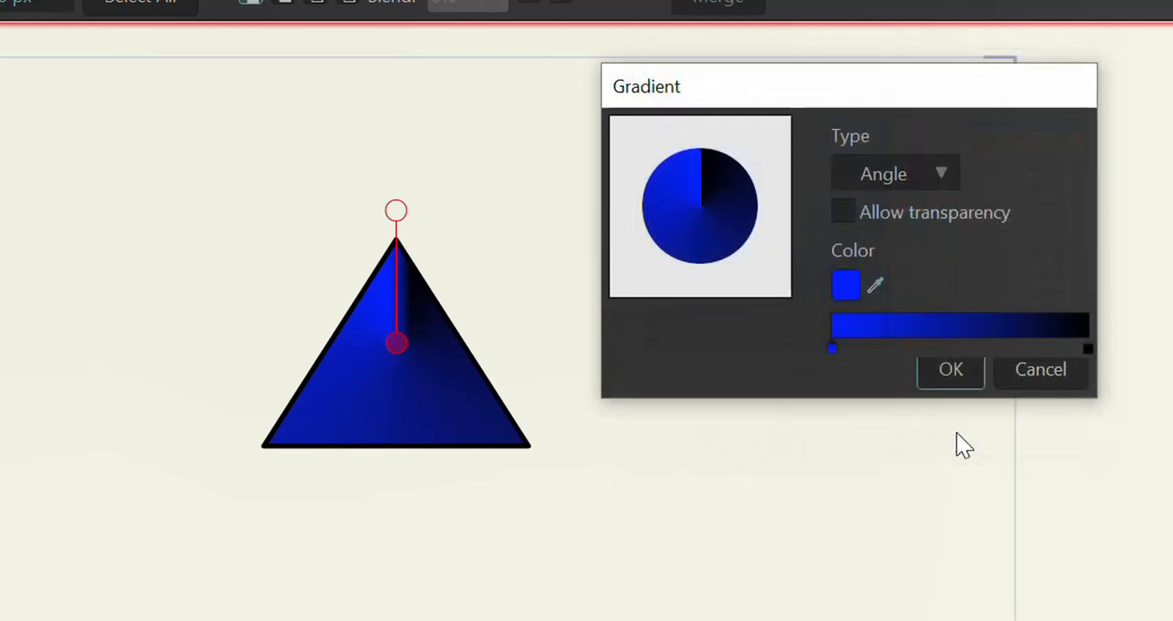
Step: Try to recolour the gradient's black end stop by choosing a turquoise hue
{"action": "left_click", "coordinate": [1088, 346]}
{"action": "left_click", "coordinate": [843, 285]}
{"action": "left_click", "coordinate": [917, 235]}
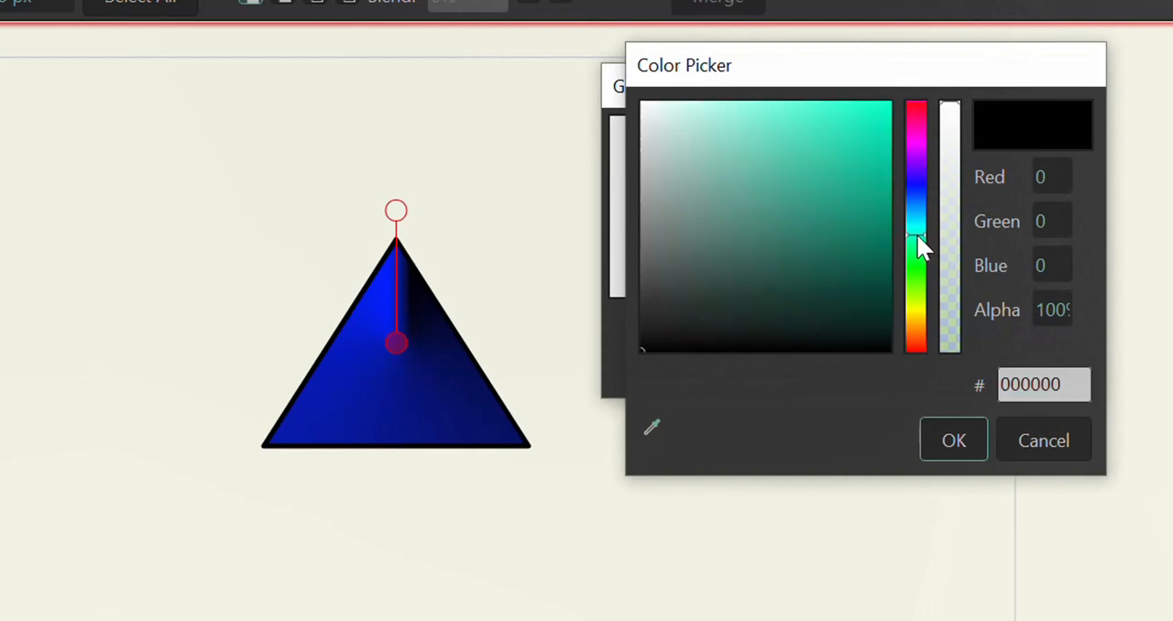
{"action": "left_click", "coordinate": [944, 455]}
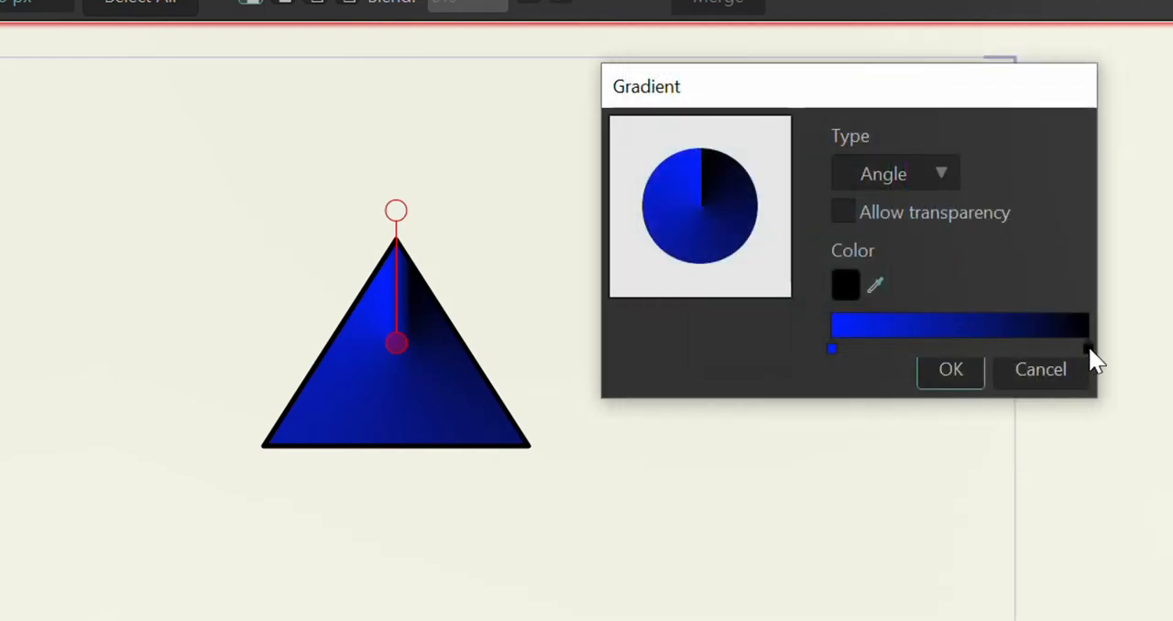
Step: Try to recolour the gradient's black end stop by choosing a yellow-green hue
{"action": "left_click", "coordinate": [847, 286]}
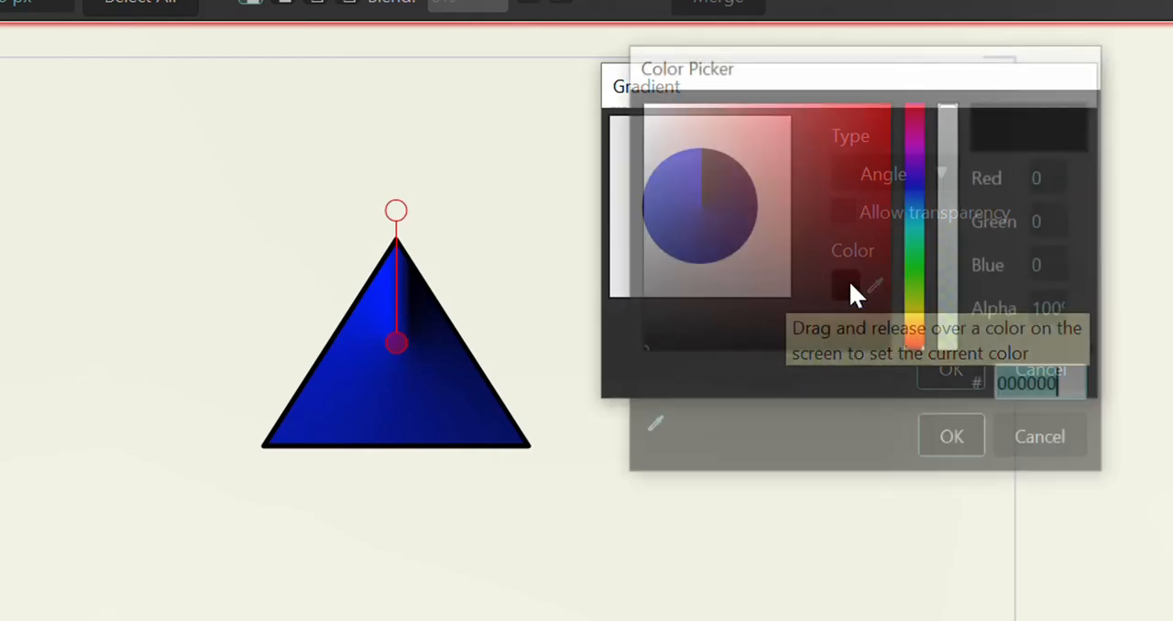
{"action": "left_click", "coordinate": [917, 297]}
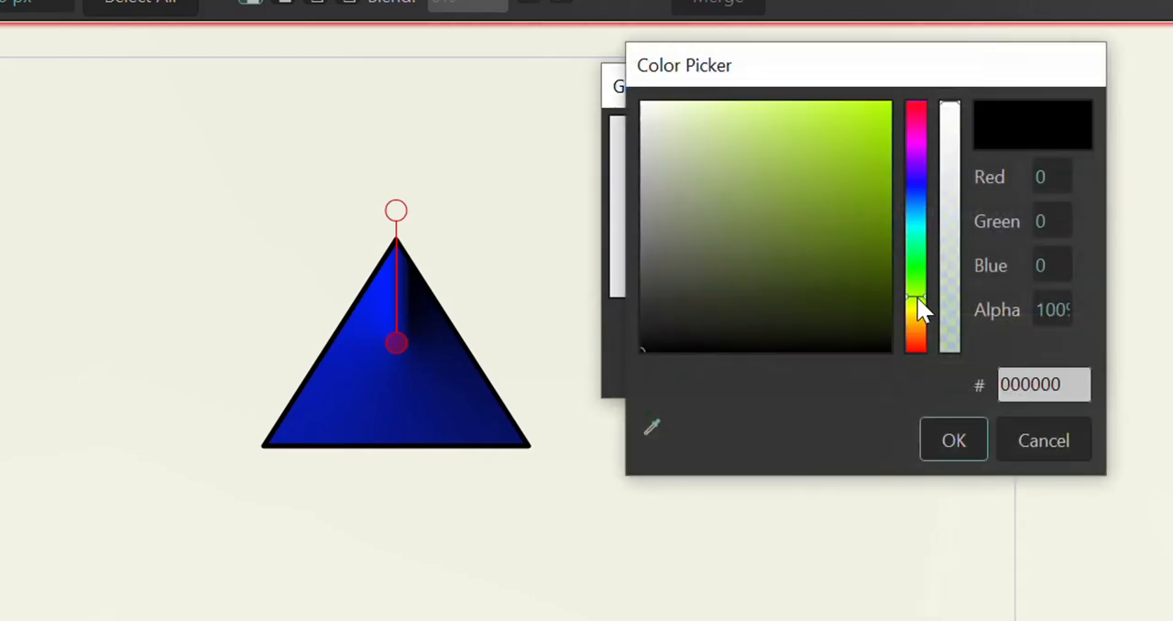
{"action": "left_click", "coordinate": [947, 433]}
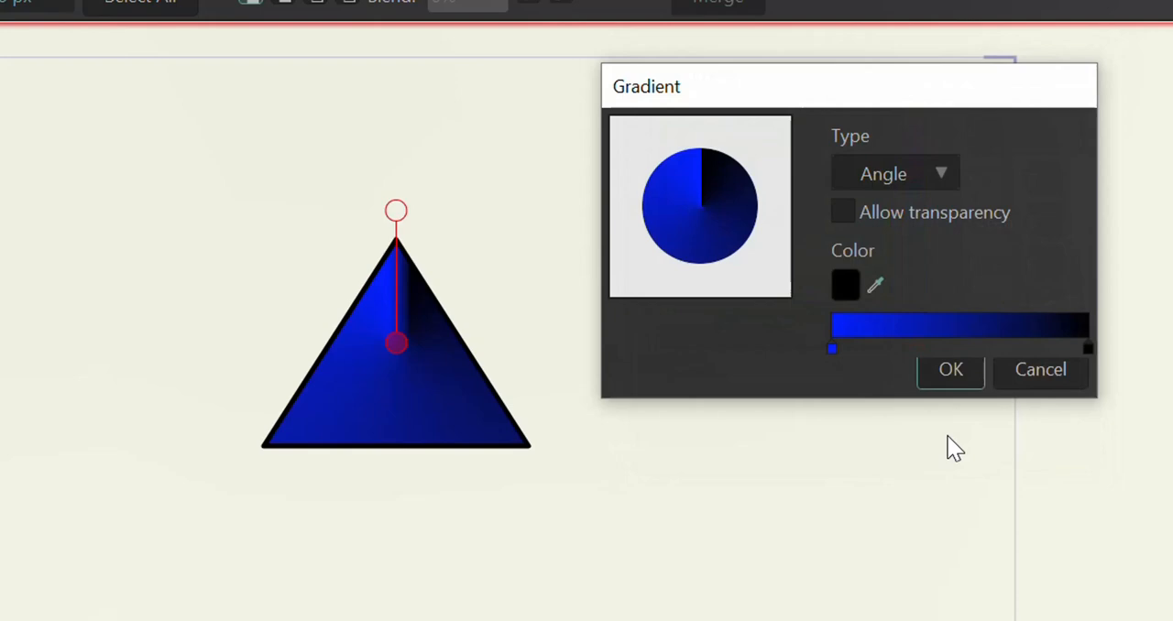
{"action": "left_click", "coordinate": [844, 282]}
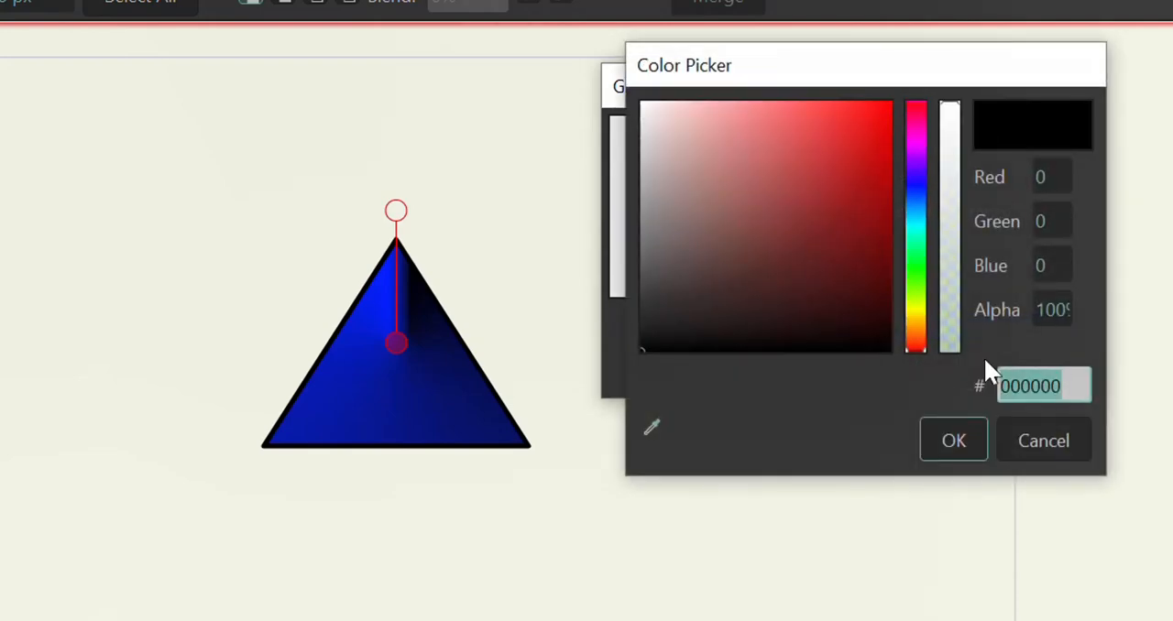
{"action": "left_click", "coordinate": [950, 434]}
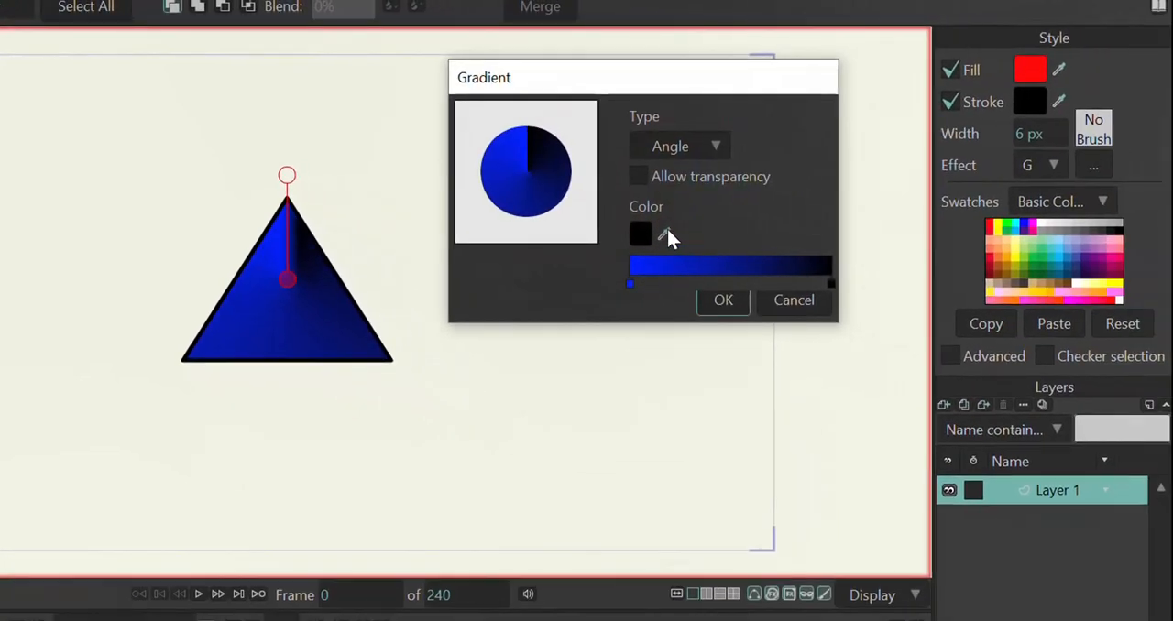
Step: Recolour the gradient's black end stop by sampling cyan from the Basic Colors swatches
{"action": "left_click", "coordinate": [664, 235]}
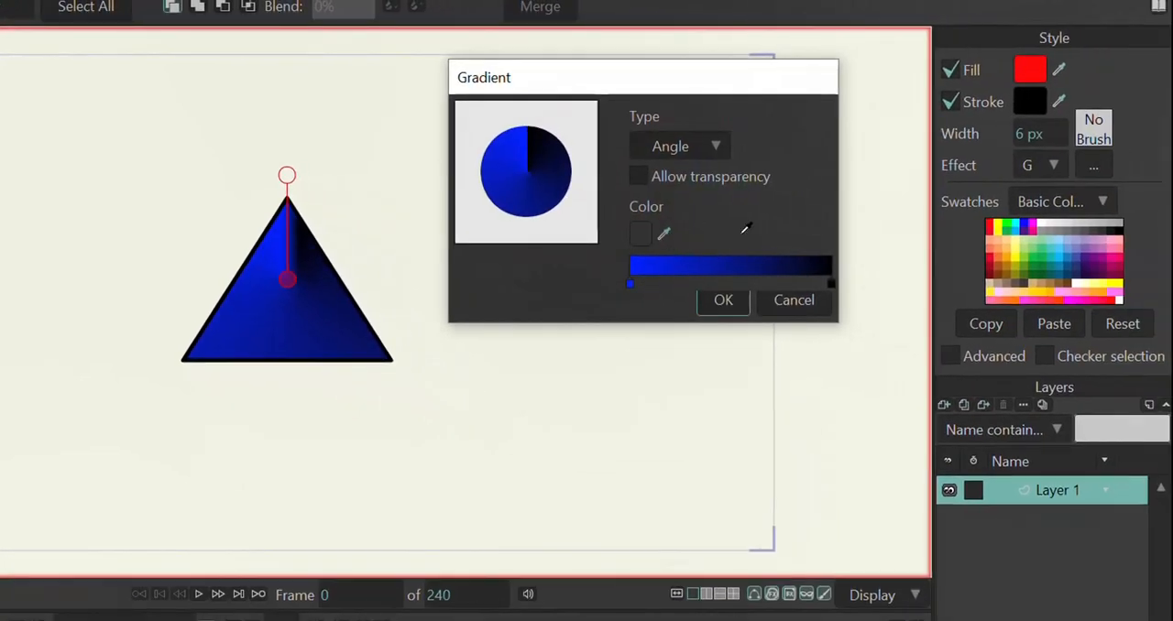
{"action": "left_click", "coordinate": [1023, 216]}
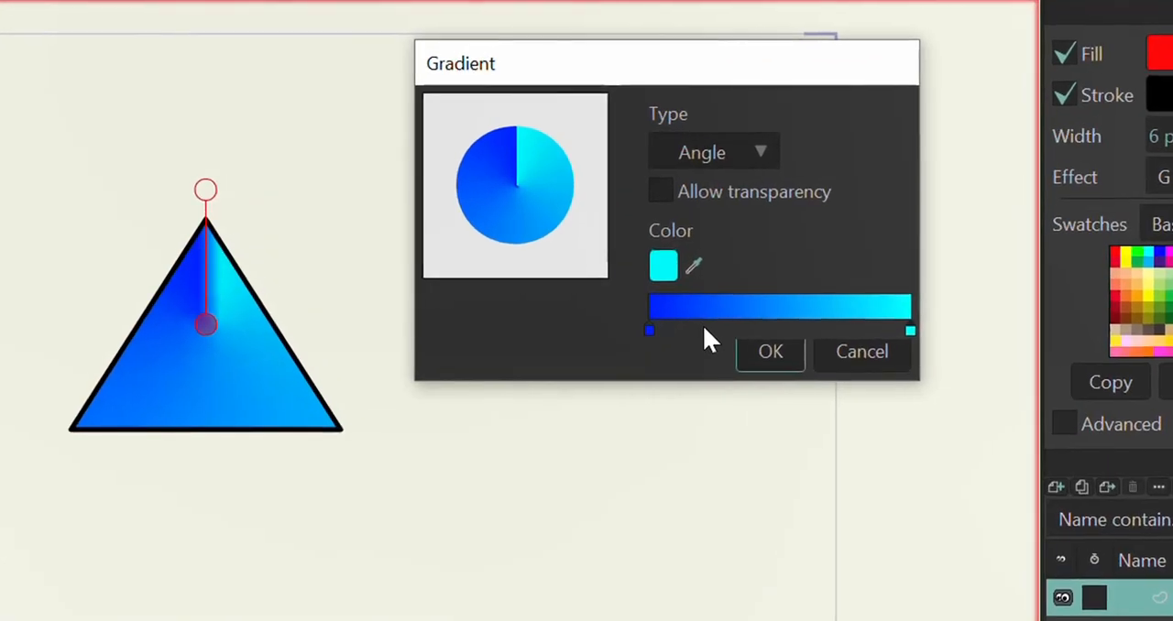
Step: Add an intermediate stop near the gradient's blue start and recolour it a muted greyish blue
{"action": "left_click", "coordinate": [672, 285]}
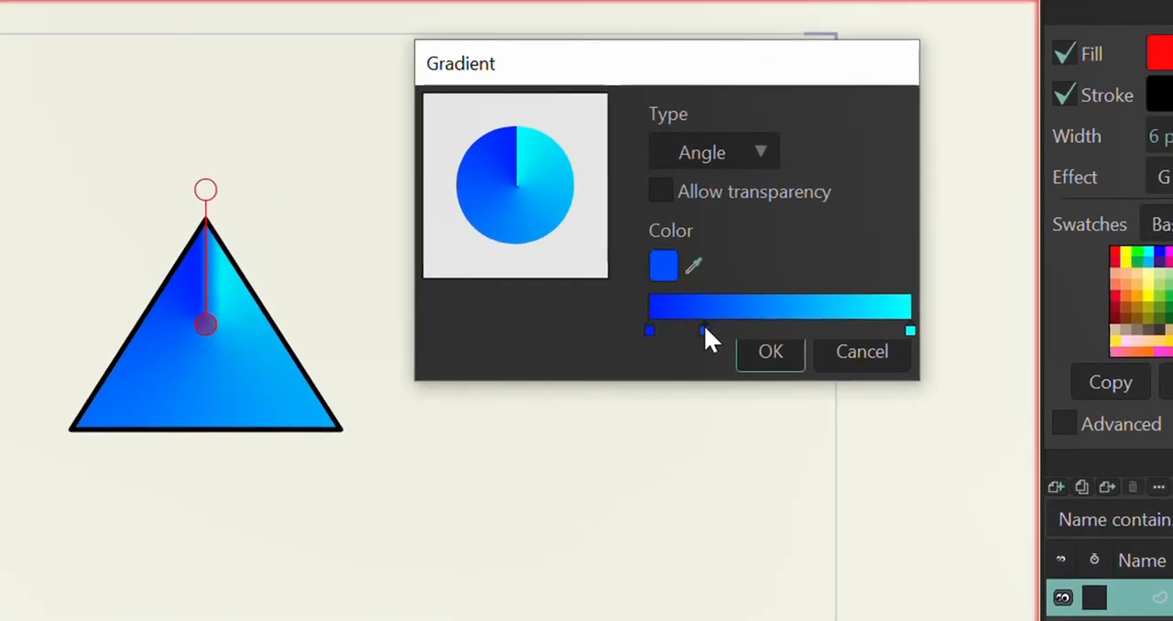
{"action": "left_click", "coordinate": [663, 267]}
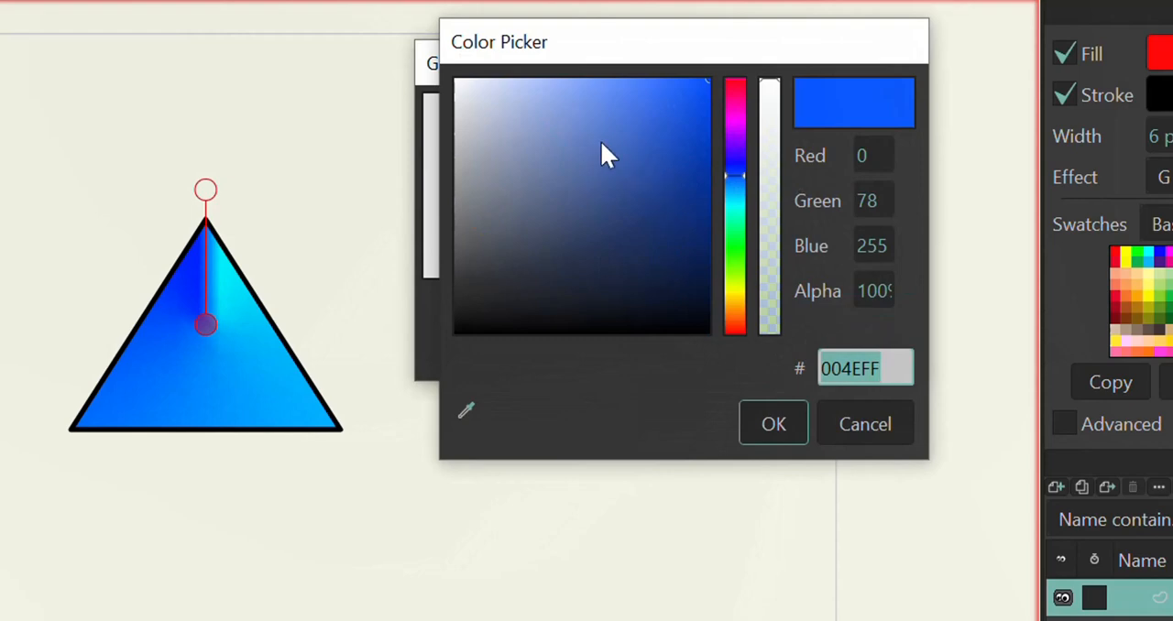
{"action": "left_click", "coordinate": [601, 144]}
{"action": "left_click", "coordinate": [780, 419]}
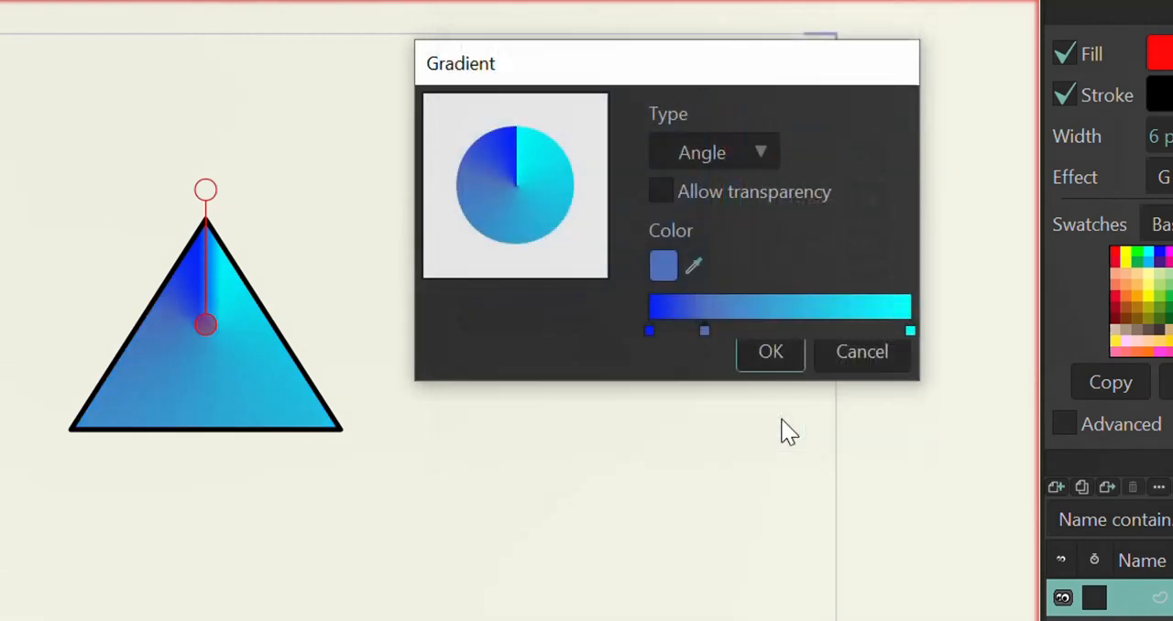
Step: Try adding another stop toward the gradient's cyan end, and delete the muted blue intermediate stop
{"action": "left_click", "coordinate": [805, 330]}
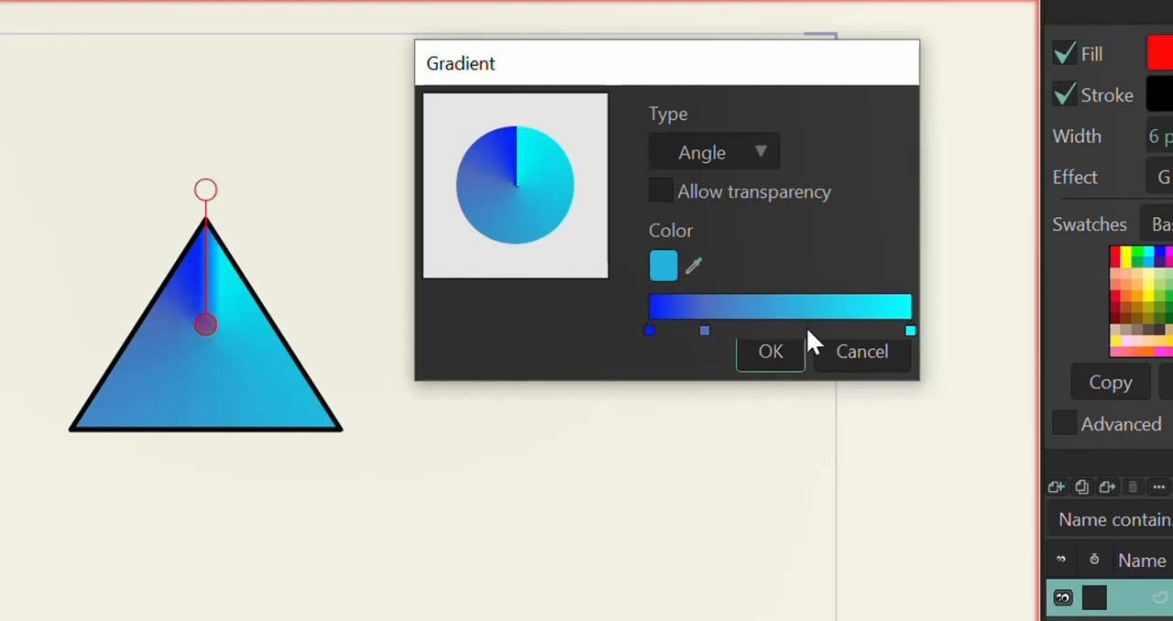
{"action": "left_click", "coordinate": [704, 330]}
{"action": "key", "text": "Delete"}
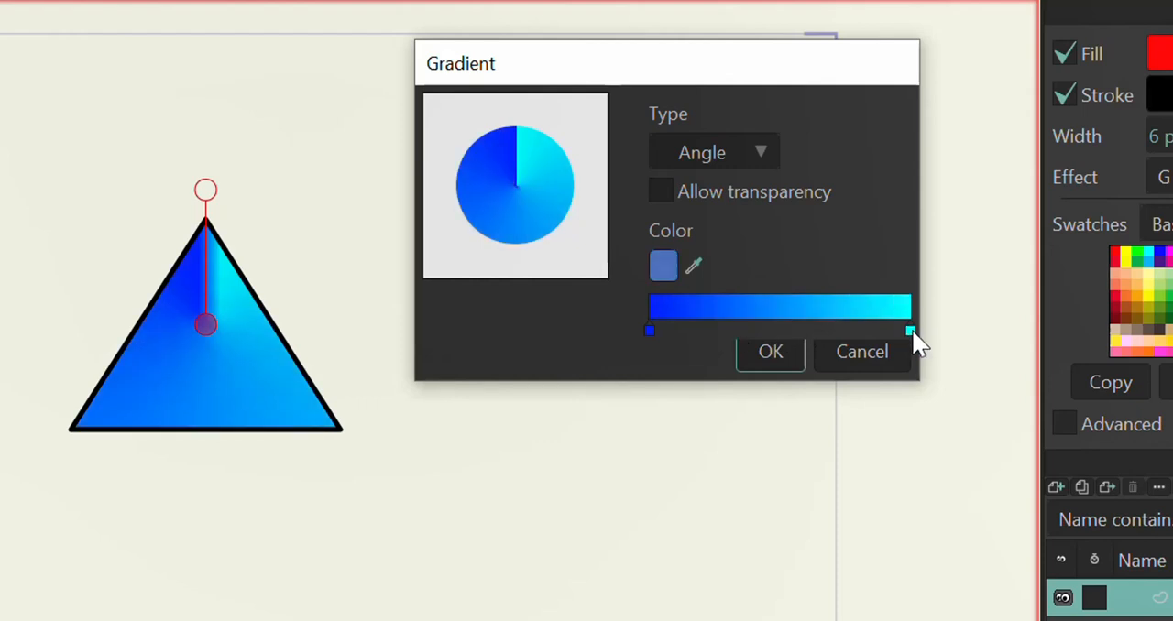
{"action": "mouse_move", "coordinate": [912, 329]}
{"action": "left_mouse_down"}
{"action": "mouse_move", "coordinate": [763, 332]}
{"action": "mouse_move", "coordinate": [924, 332]}
{"action": "mouse_move", "coordinate": [713, 334]}
{"action": "mouse_move", "coordinate": [922, 327]}
{"action": "left_mouse_up"}
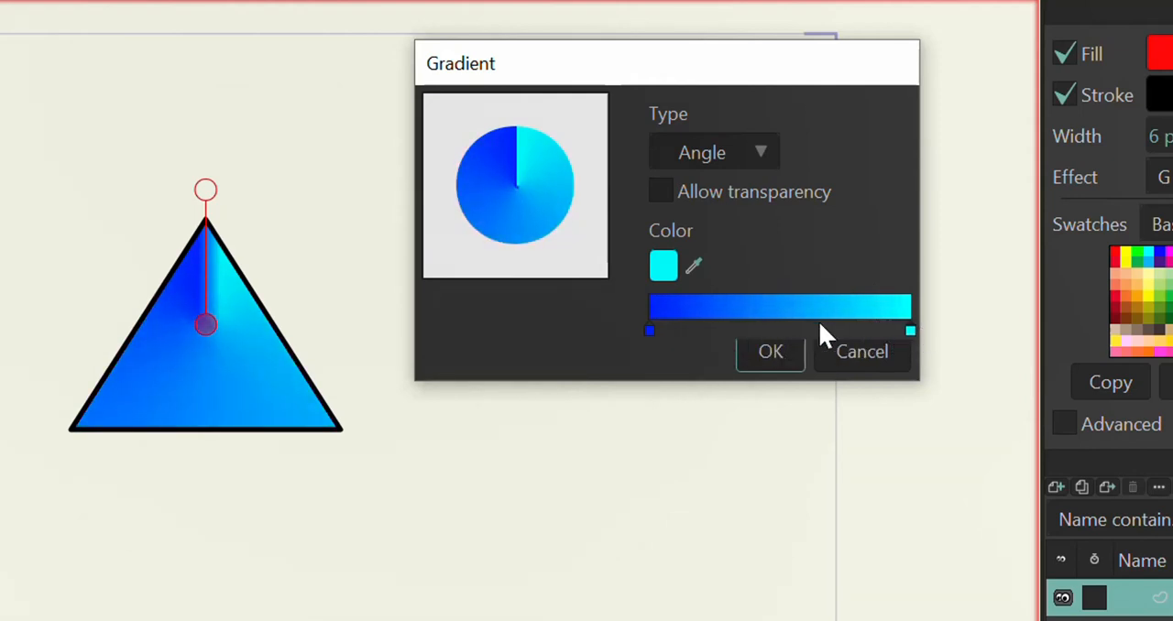
Step: Apply the blue-to-cyan Angle gradient and extend its direction handle slightly above the triangle's apex
{"action": "left_click", "coordinate": [774, 351]}
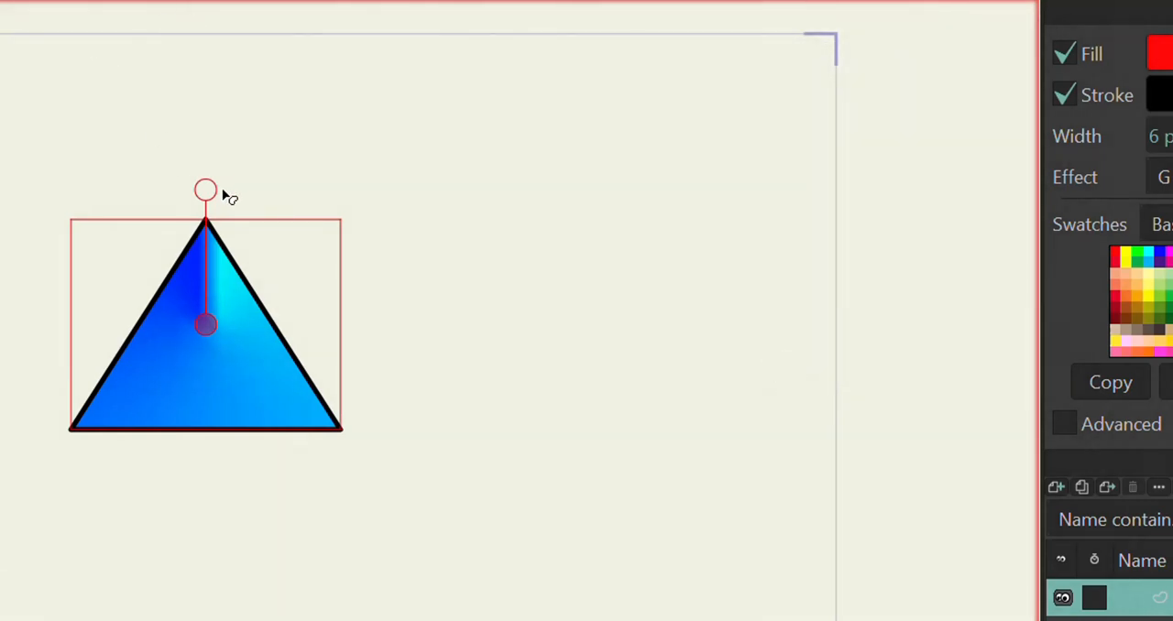
{"action": "mouse_move", "coordinate": [206, 189]}
{"action": "left_mouse_down"}
{"action": "mouse_move", "coordinate": [223, 128]}
{"action": "mouse_move", "coordinate": [372, 271]}
{"action": "mouse_move", "coordinate": [399, 453]}
{"action": "mouse_move", "coordinate": [131, 553]}
{"action": "mouse_move", "coordinate": [49, 528]}
{"action": "mouse_move", "coordinate": [220, 526]}
{"action": "mouse_move", "coordinate": [389, 351]}
{"action": "mouse_move", "coordinate": [322, 312]}
{"action": "mouse_move", "coordinate": [662, 269]}
{"action": "mouse_move", "coordinate": [706, 380]}
{"action": "mouse_move", "coordinate": [493, 459]}
{"action": "mouse_move", "coordinate": [248, 411]}
{"action": "mouse_move", "coordinate": [214, 391]}
{"action": "mouse_move", "coordinate": [492, 518]}
{"action": "mouse_move", "coordinate": [272, 412]}
{"action": "mouse_move", "coordinate": [102, 391]}
{"action": "mouse_move", "coordinate": [370, 398]}
{"action": "mouse_move", "coordinate": [372, 196]}
{"action": "mouse_move", "coordinate": [183, 186]}
{"action": "mouse_move", "coordinate": [179, 211]}
{"action": "mouse_move", "coordinate": [208, 174]}
{"action": "left_mouse_up"}
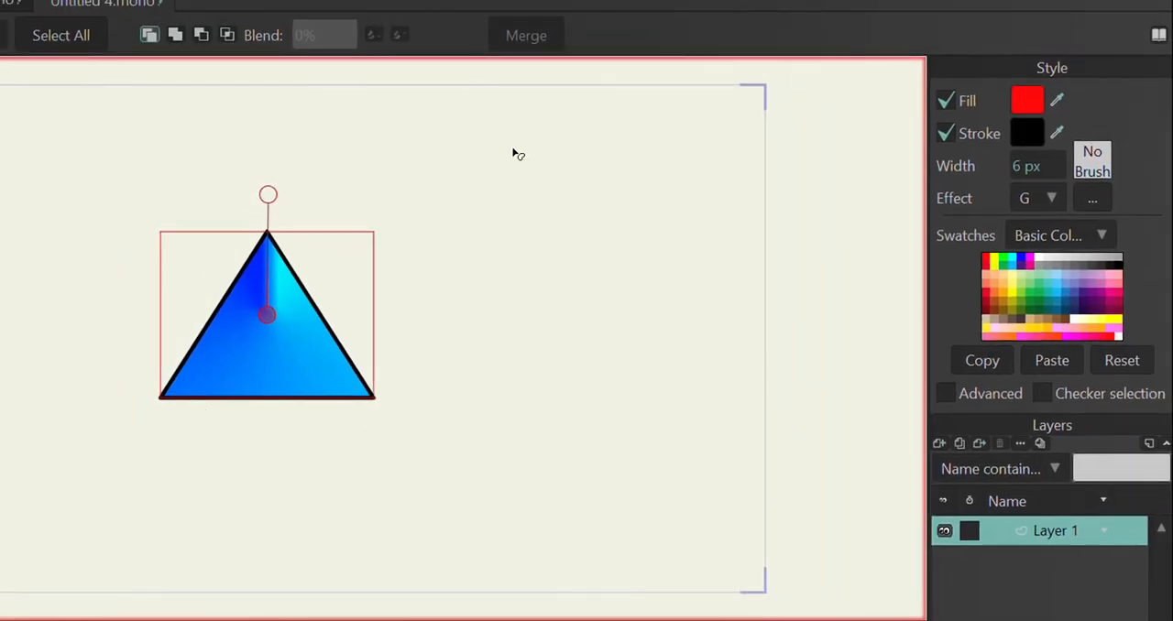
{"action": "left_click", "coordinate": [1094, 198]}
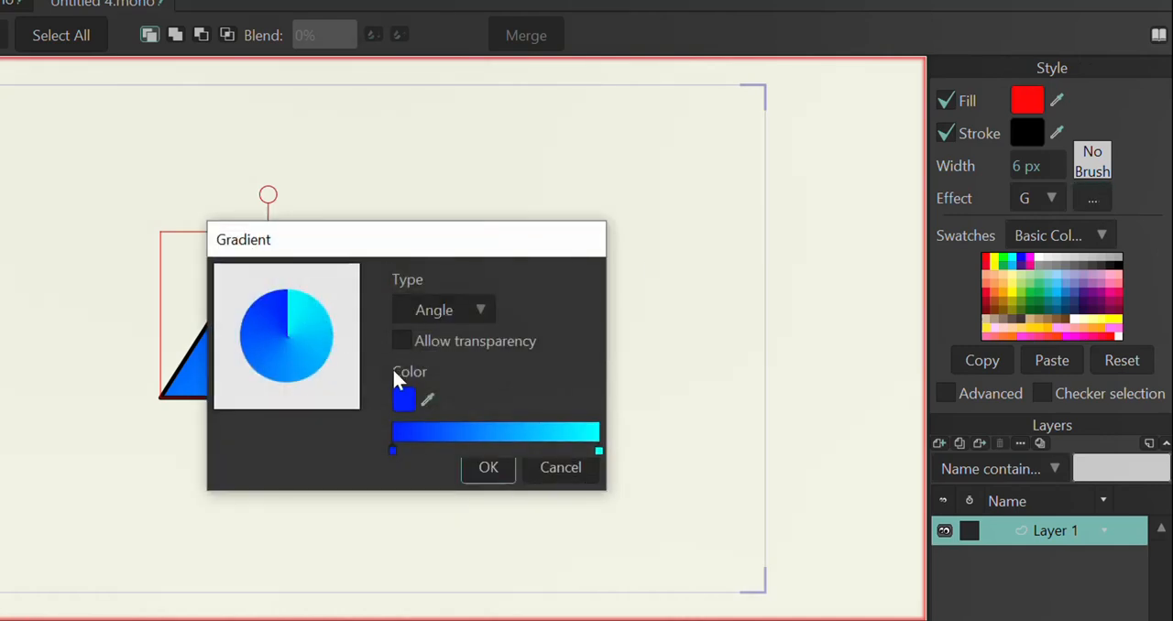
{"action": "left_click", "coordinate": [488, 470]}
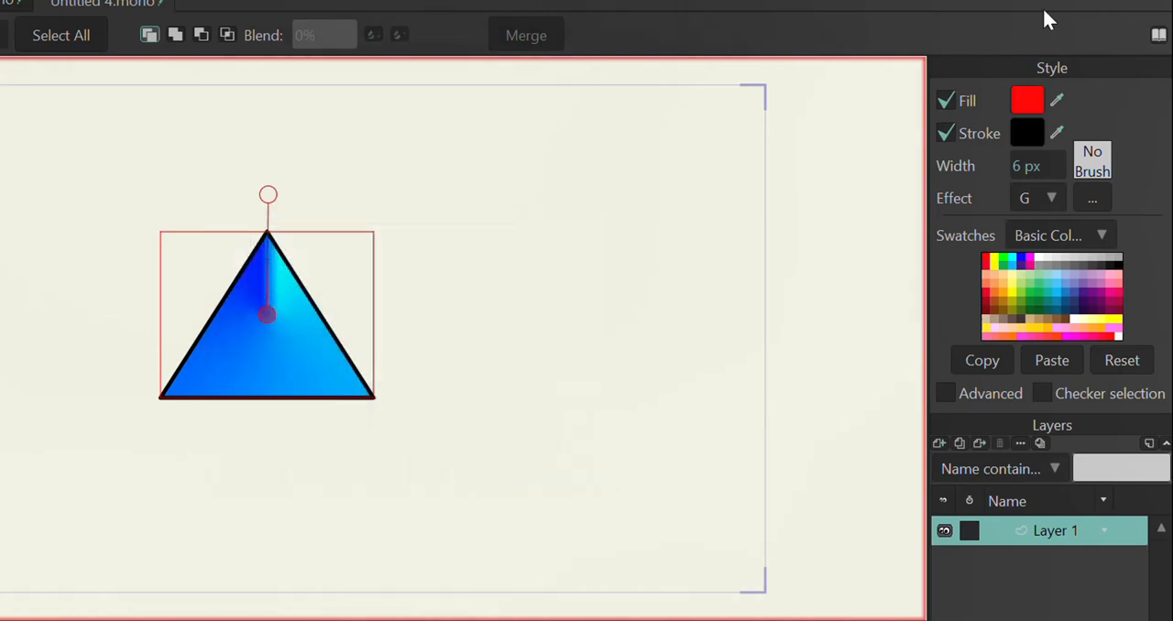
Step: Switch the triangle's effect to Image Texture and load th (4).png from Downloads, keeping the Tile fill mode
{"action": "left_click", "coordinate": [1059, 200]}
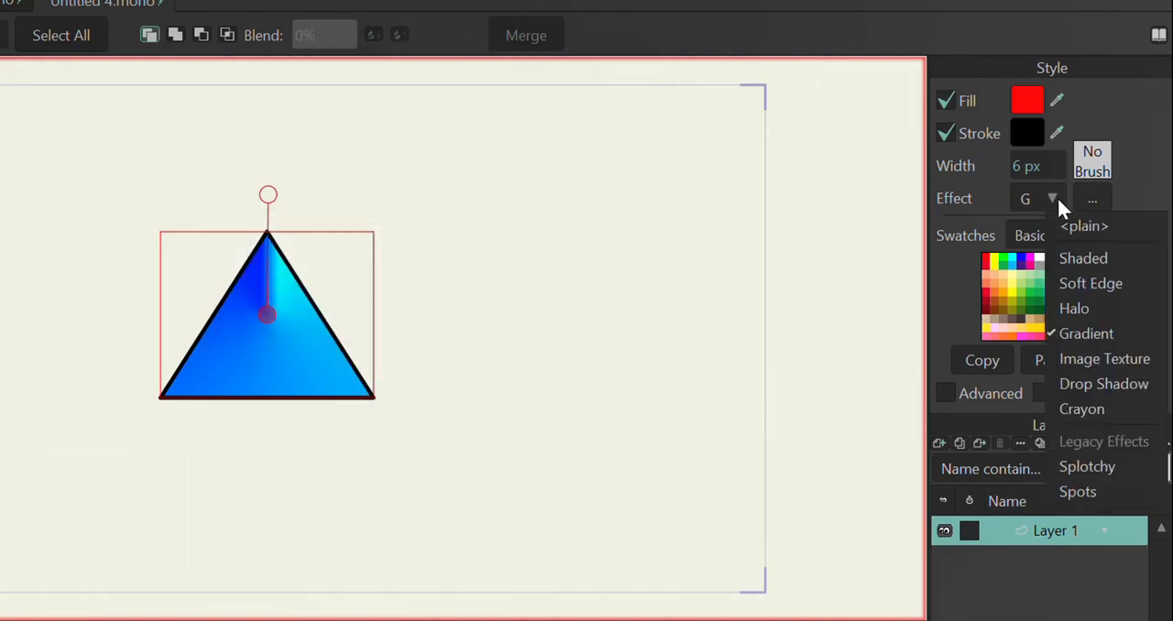
{"action": "left_click", "coordinate": [1061, 358]}
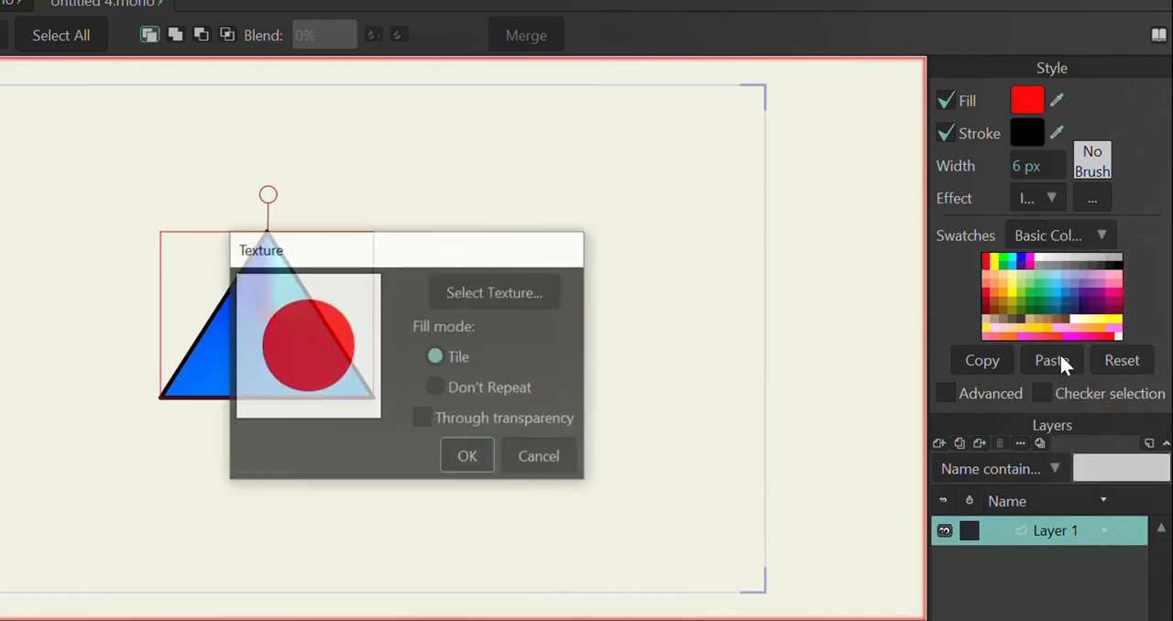
{"action": "left_click_drag", "start_coordinate": [477, 248], "coordinate": [716, 181]}
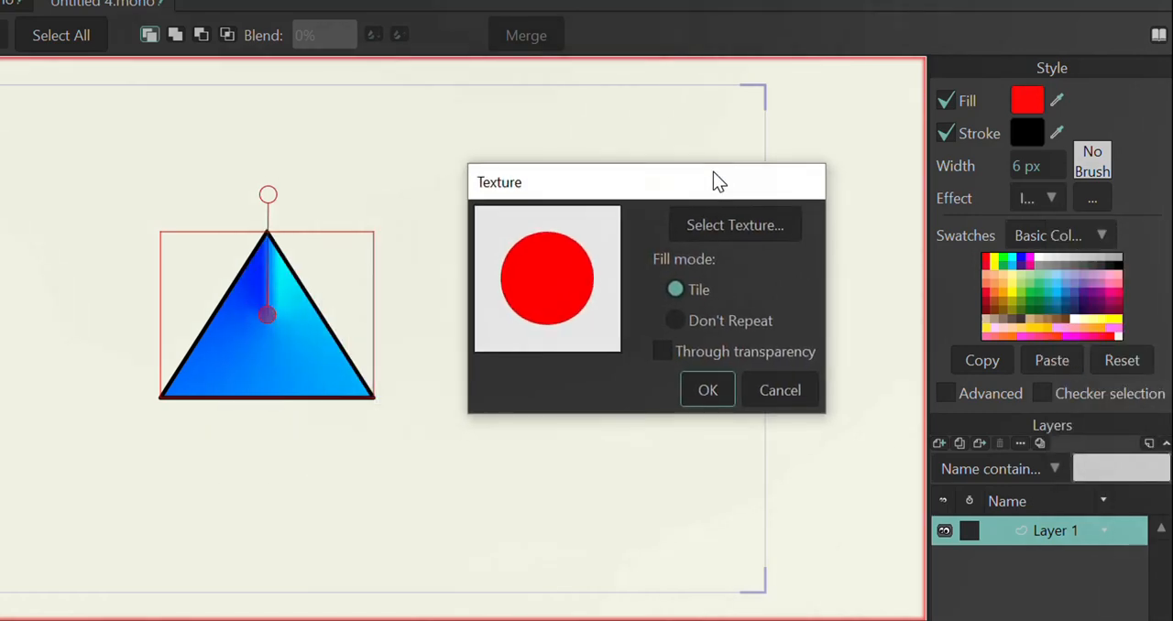
{"action": "left_click", "coordinate": [725, 225]}
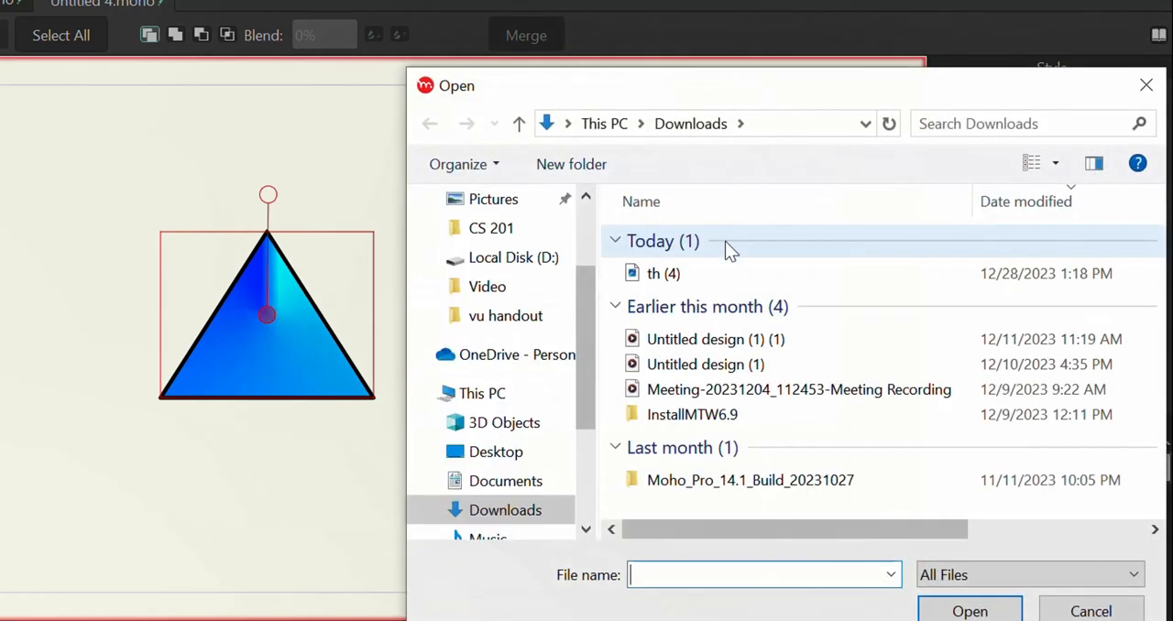
{"action": "left_click", "coordinate": [727, 281]}
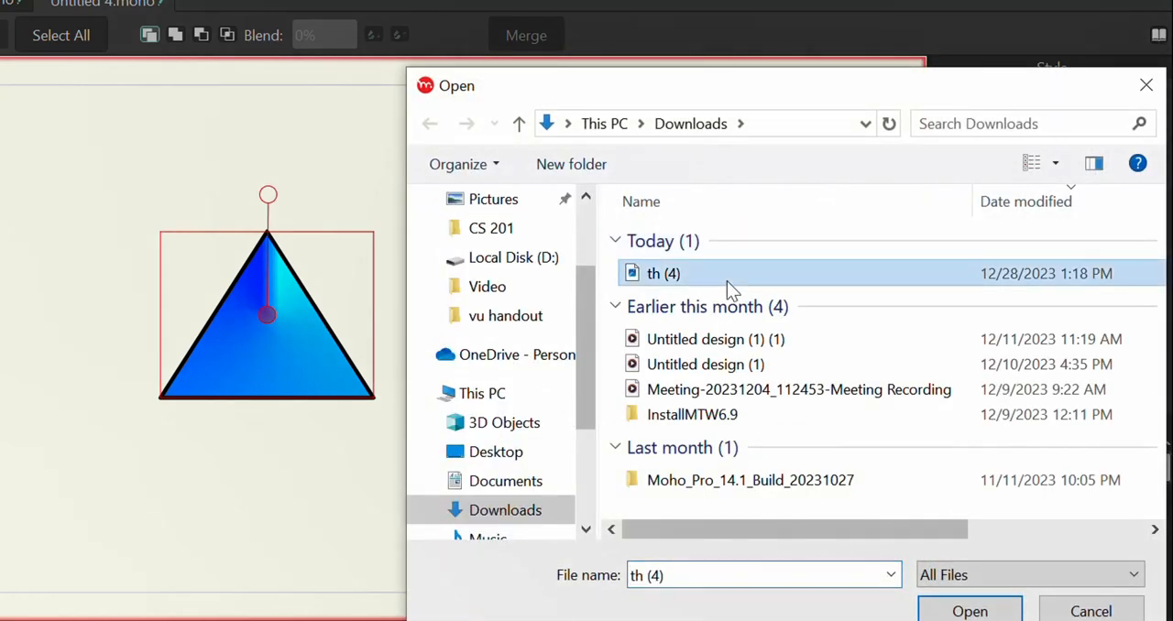
{"action": "left_click", "coordinate": [975, 612]}
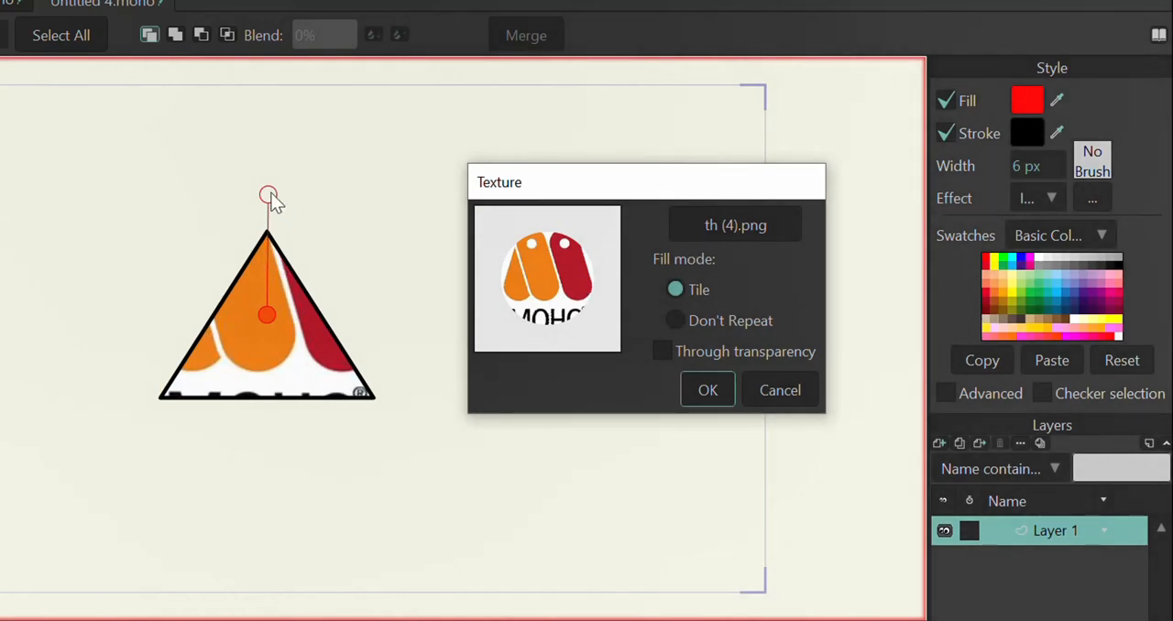
{"action": "left_click", "coordinate": [706, 389]}
Step: Shrink the texture with its canvas handle, then set its fill mode to Don't Repeat with Through transparency enabled
{"action": "left_click_drag", "start_coordinate": [268, 194], "coordinate": [267, 300]}
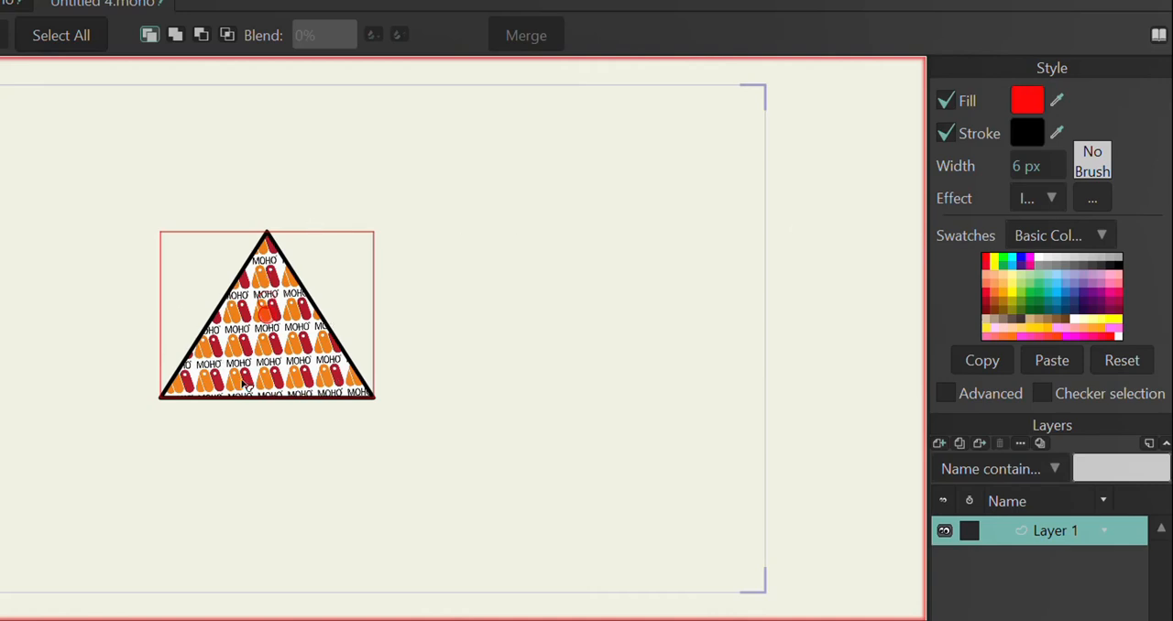
{"action": "left_click", "coordinate": [1091, 198]}
{"action": "left_click_drag", "start_coordinate": [449, 236], "coordinate": [640, 140]}
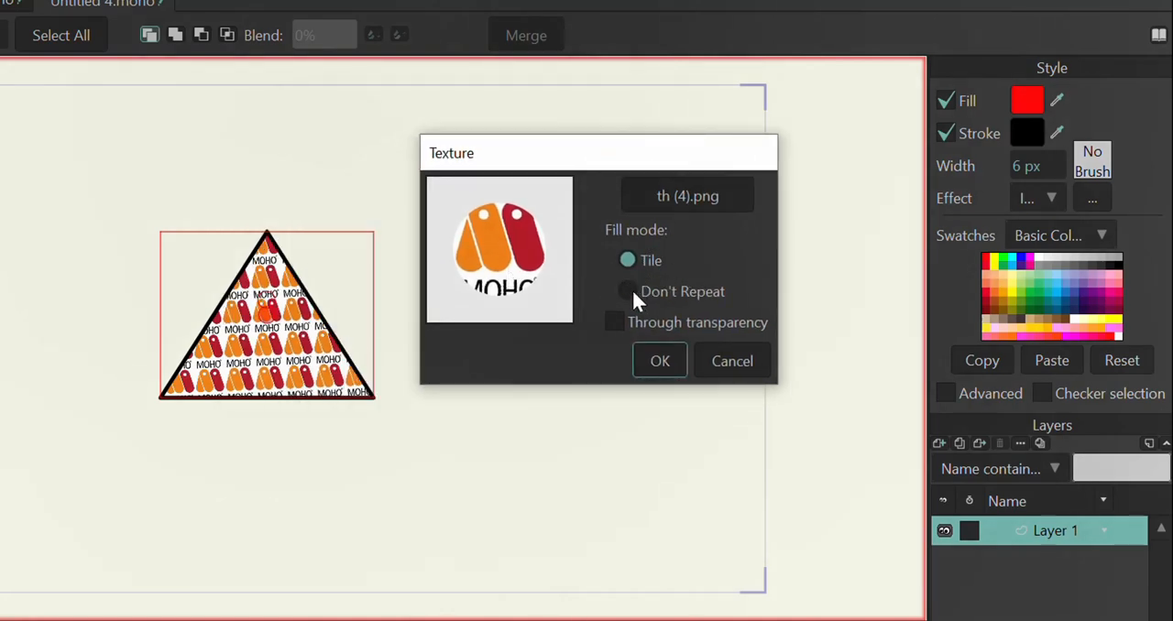
{"action": "left_click", "coordinate": [628, 291]}
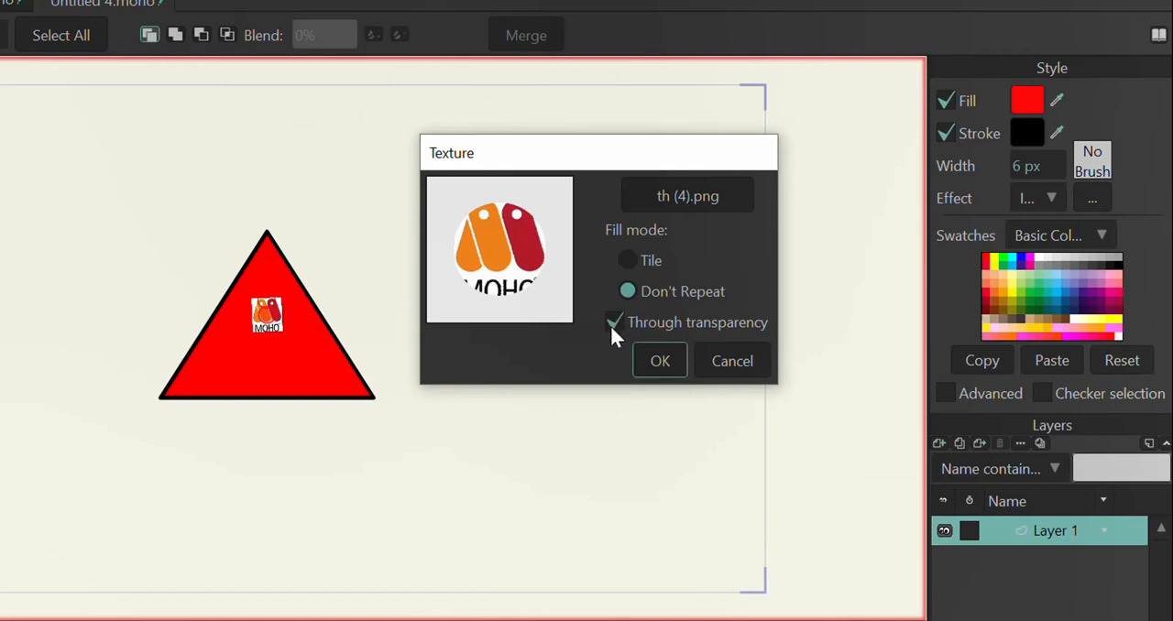
{"action": "left_click", "coordinate": [658, 365]}
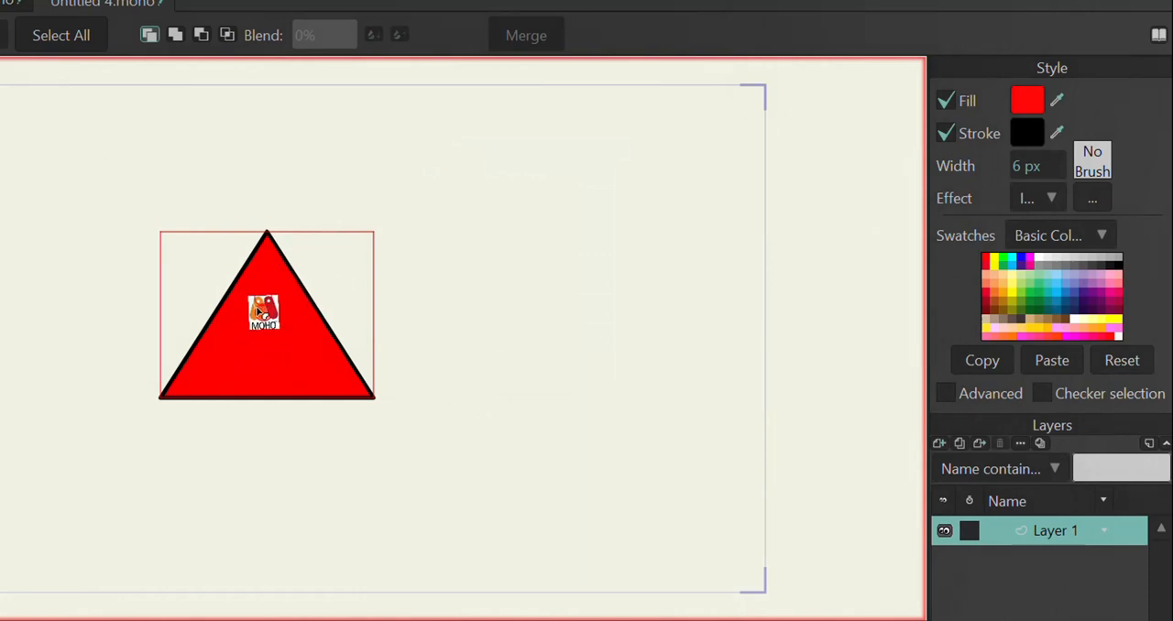
Step: Enlarge the single Moho logo texture and position it centrally in the triangle's lower part
{"action": "left_click_drag", "start_coordinate": [308, 268], "coordinate": [312, 236]}
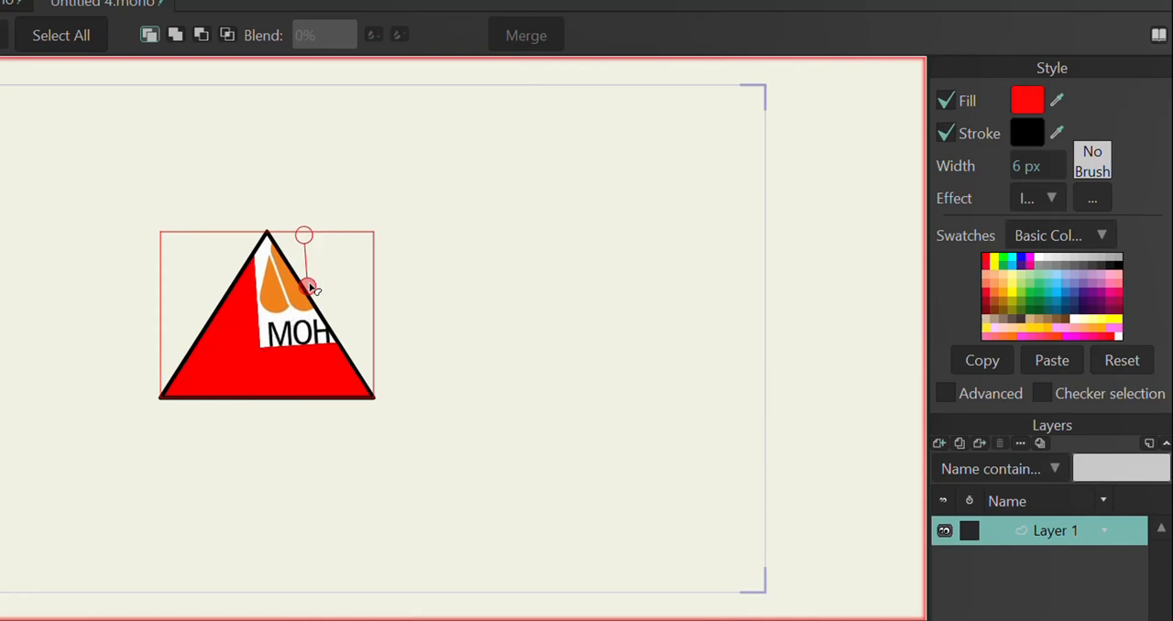
{"action": "left_click_drag", "start_coordinate": [311, 287], "coordinate": [273, 343]}
{"action": "mouse_move", "coordinate": [267, 291]}
{"action": "left_mouse_down"}
{"action": "mouse_move", "coordinate": [270, 249]}
{"action": "mouse_move", "coordinate": [247, 303]}
{"action": "mouse_move", "coordinate": [264, 271]}
{"action": "mouse_move", "coordinate": [268, 290]}
{"action": "left_mouse_up"}
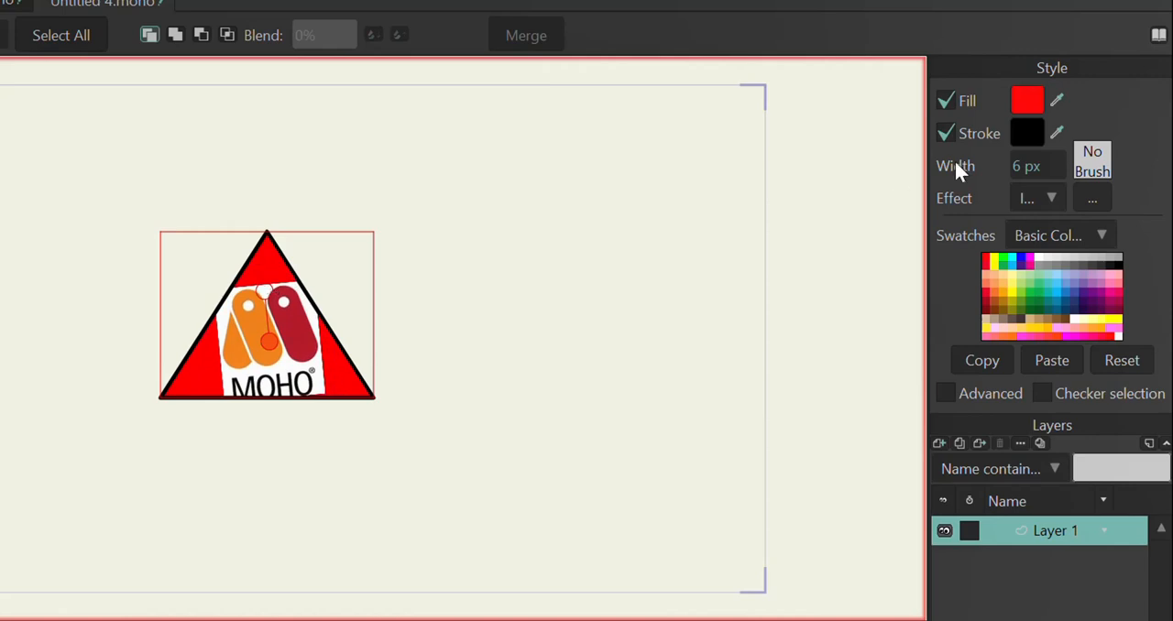
Step: Set the texture's fill mode back to Tile and scale the logo tiles down to about half size
{"action": "left_click", "coordinate": [1091, 202]}
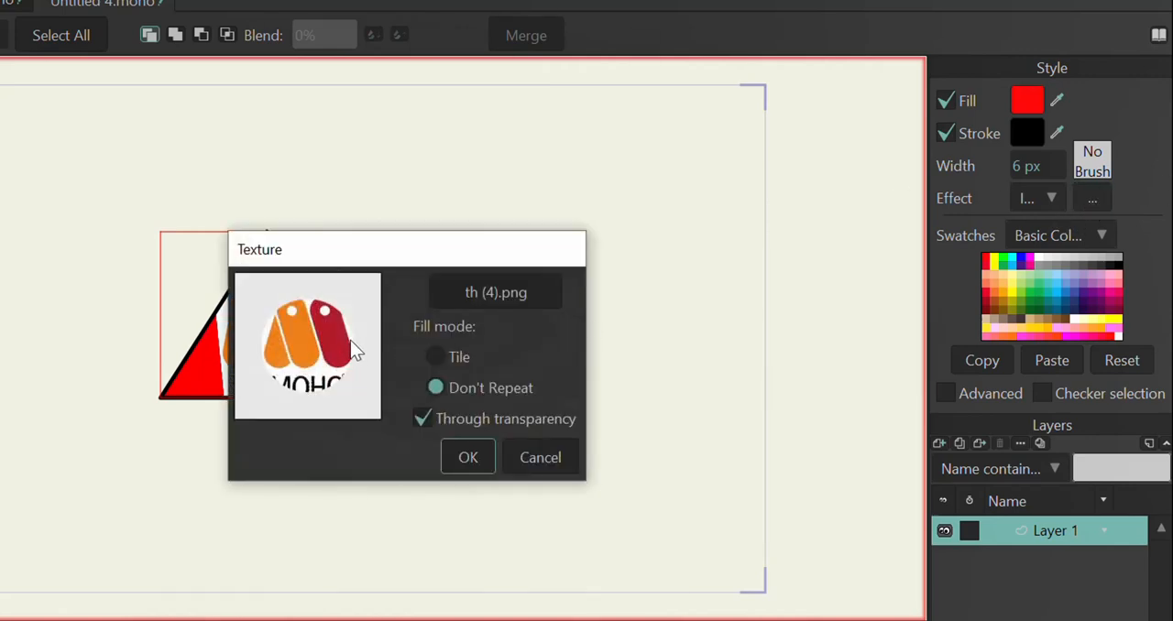
{"action": "left_click_drag", "start_coordinate": [426, 242], "coordinate": [628, 204]}
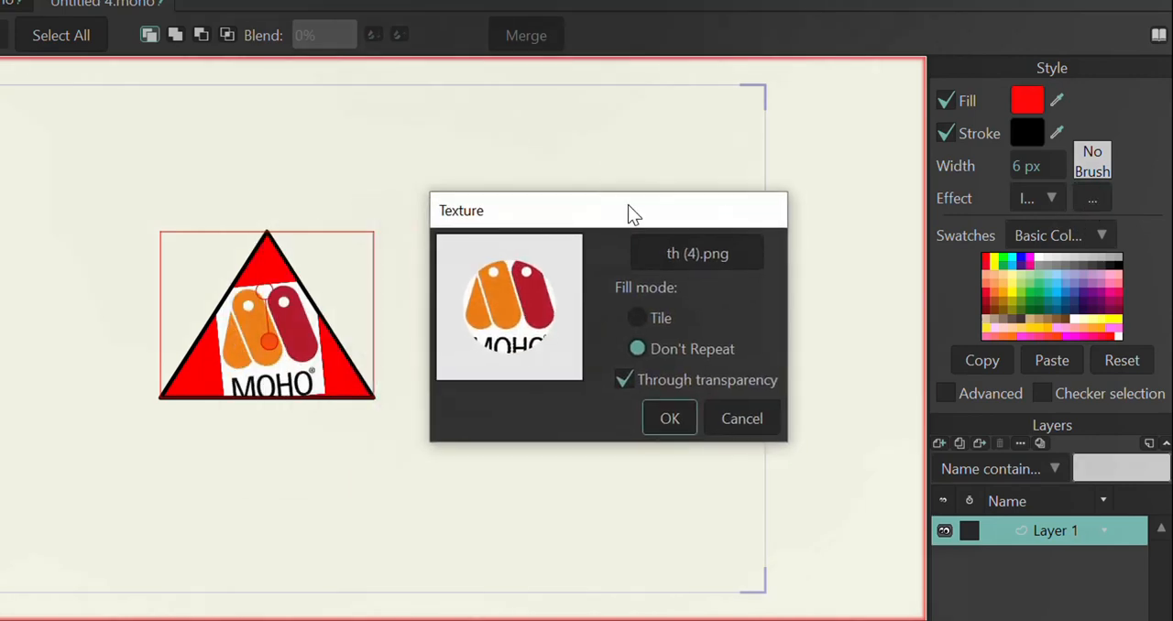
{"action": "left_click", "coordinate": [638, 319]}
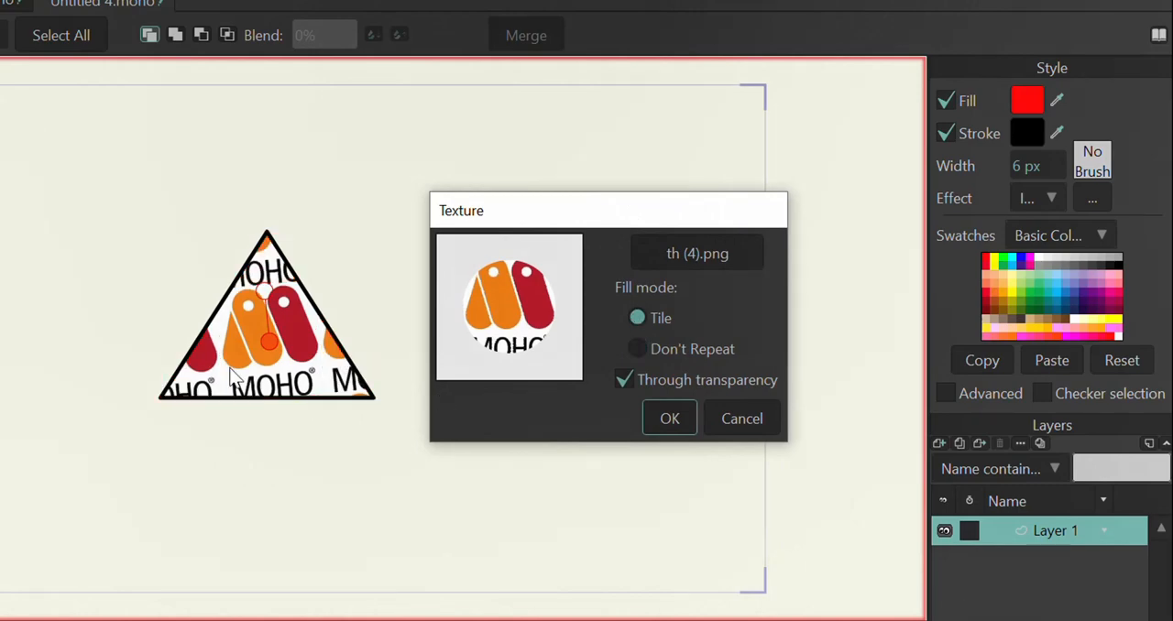
{"action": "left_click", "coordinate": [266, 314]}
{"action": "left_click", "coordinate": [670, 418]}
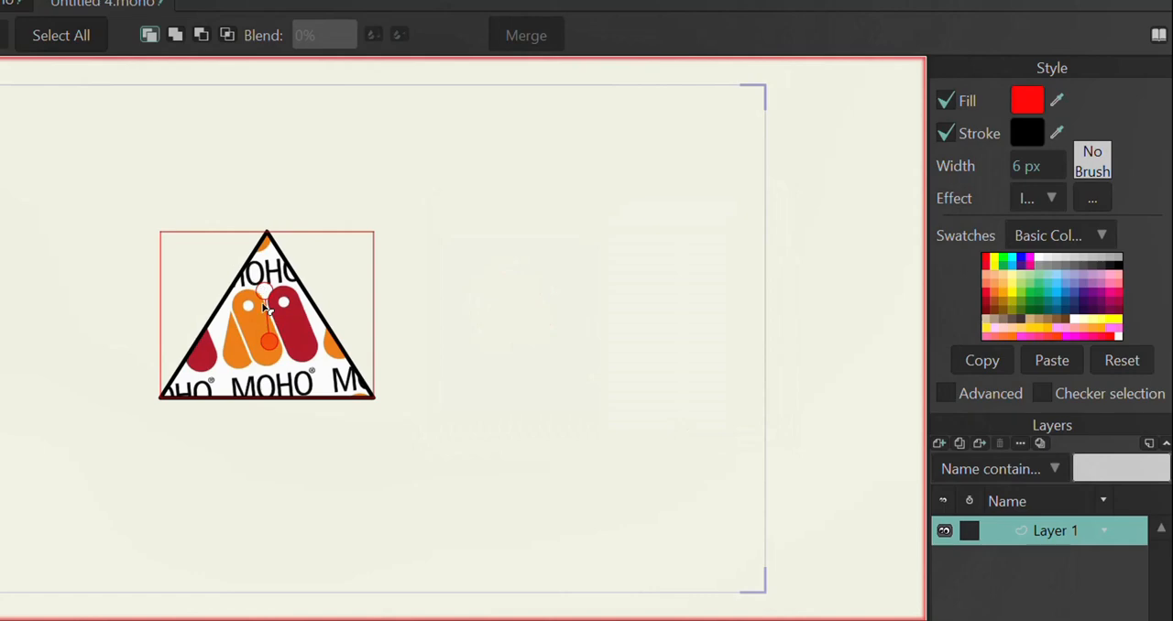
{"action": "left_click_drag", "start_coordinate": [257, 287], "coordinate": [273, 322]}
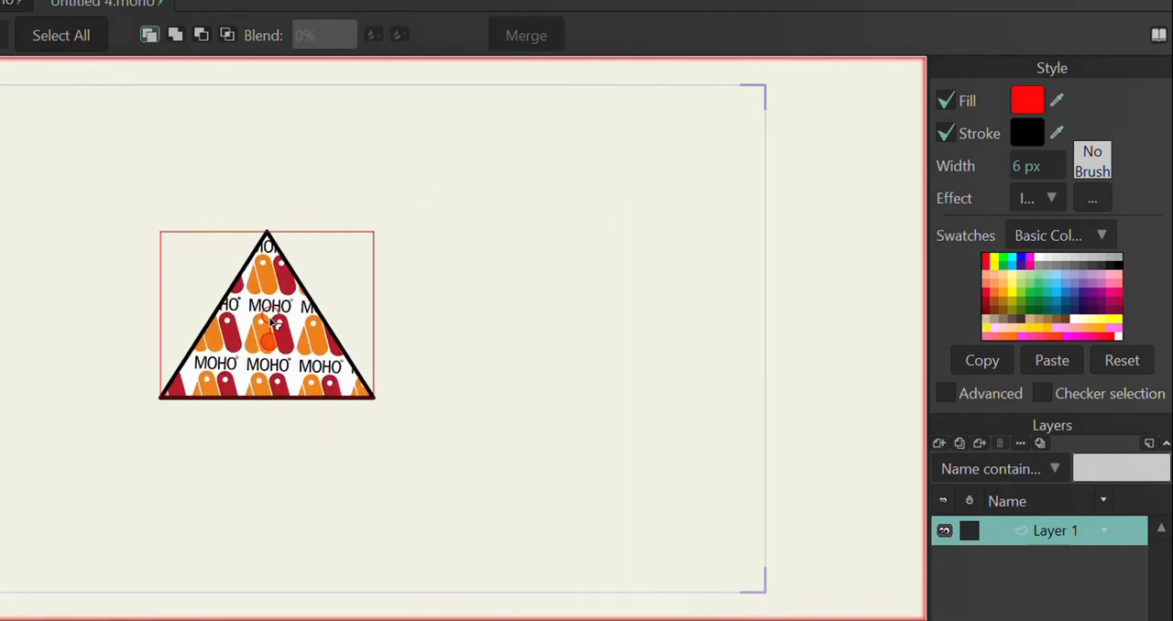
Step: Switch the triangle's effect from Image Texture to Drop Shadow, accepting the default shadow settings
{"action": "left_click", "coordinate": [1052, 198]}
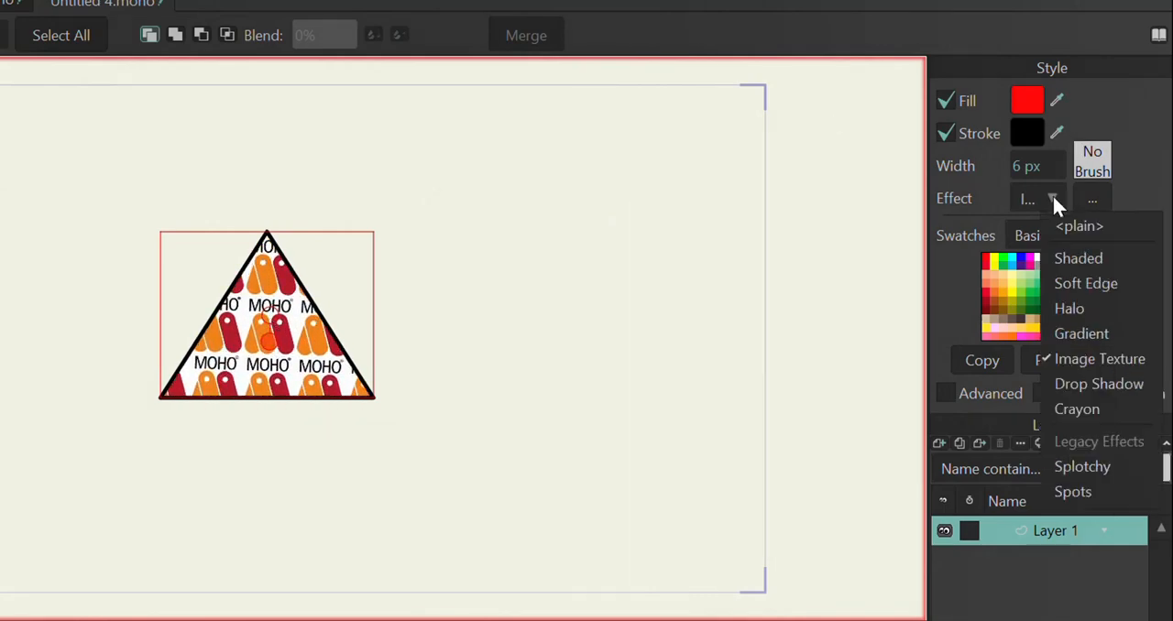
{"action": "left_click", "coordinate": [1108, 384]}
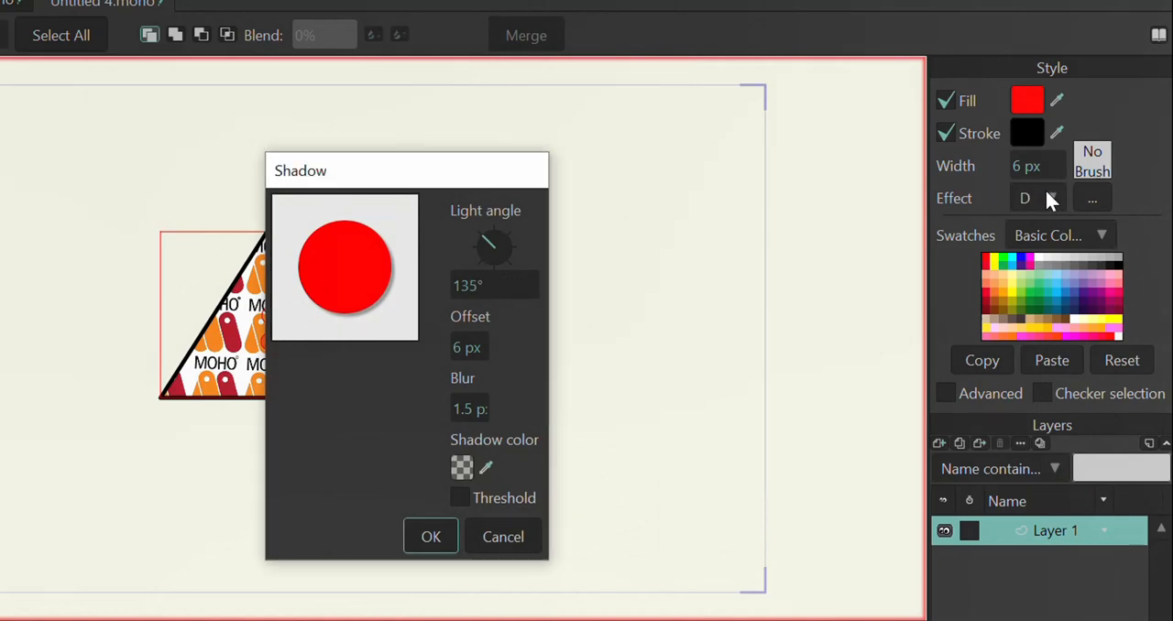
{"action": "left_click", "coordinate": [443, 539]}
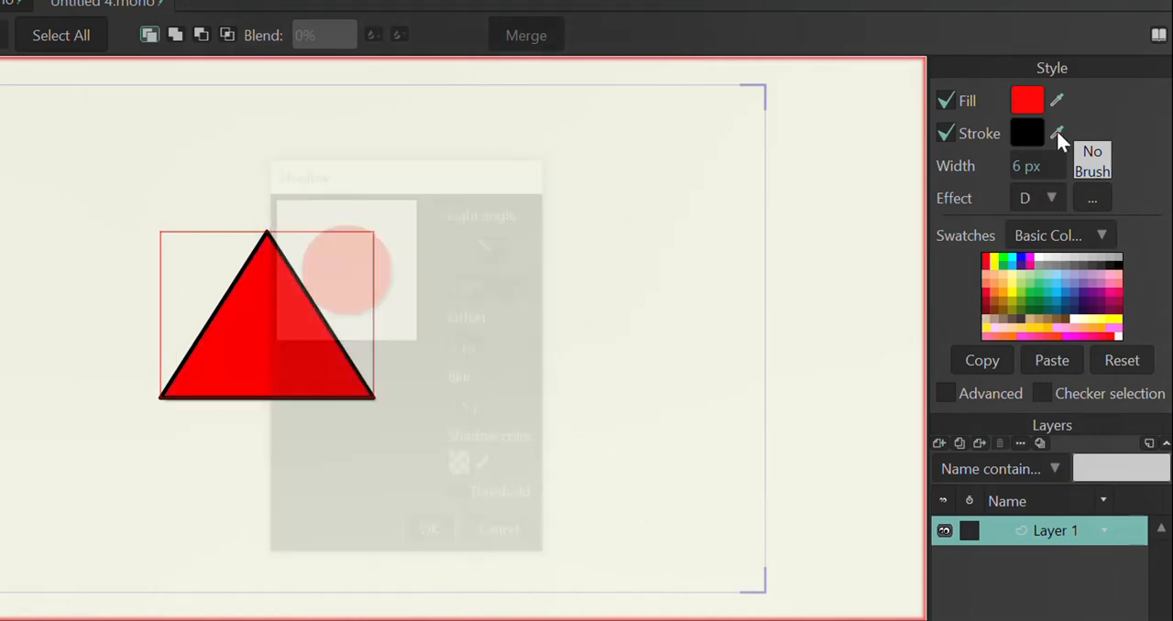
{"action": "left_click", "coordinate": [1041, 199]}
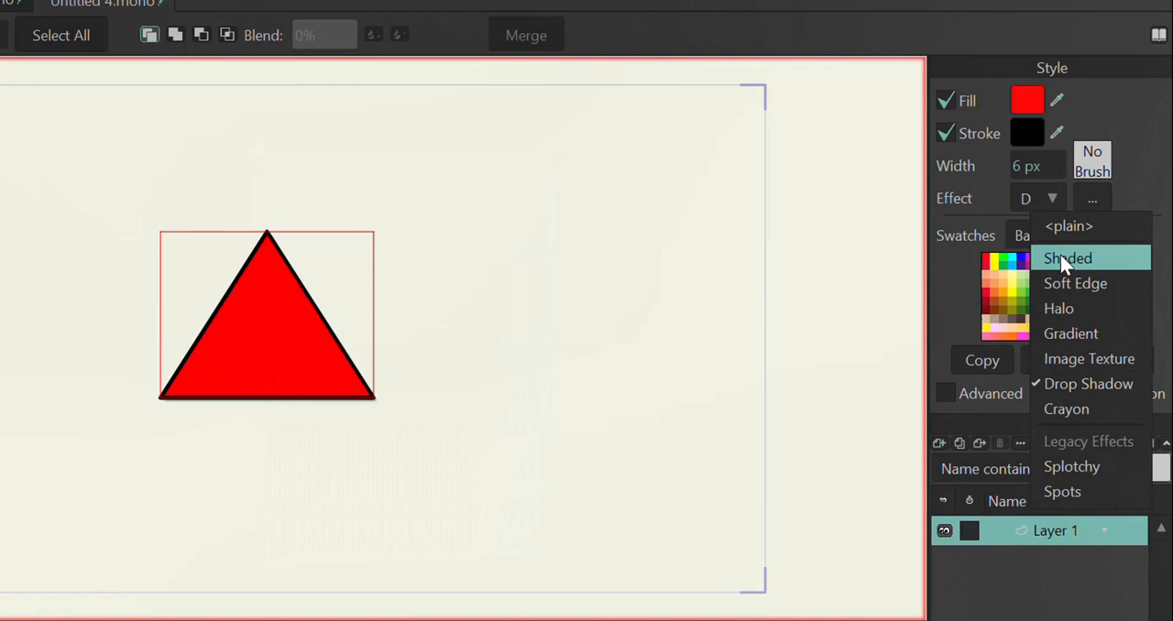
{"action": "left_click", "coordinate": [1069, 385]}
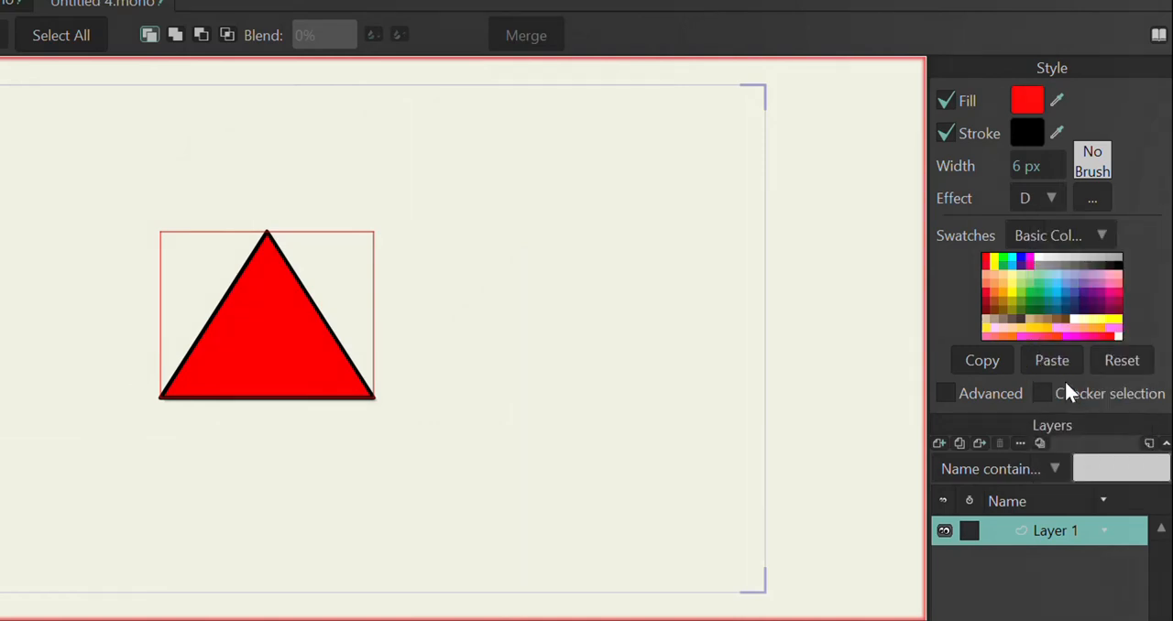
Step: Set the triangle's drop shadow to a 150° light angle, 11 px offset and 3 px blur
{"action": "left_click", "coordinate": [1086, 199]}
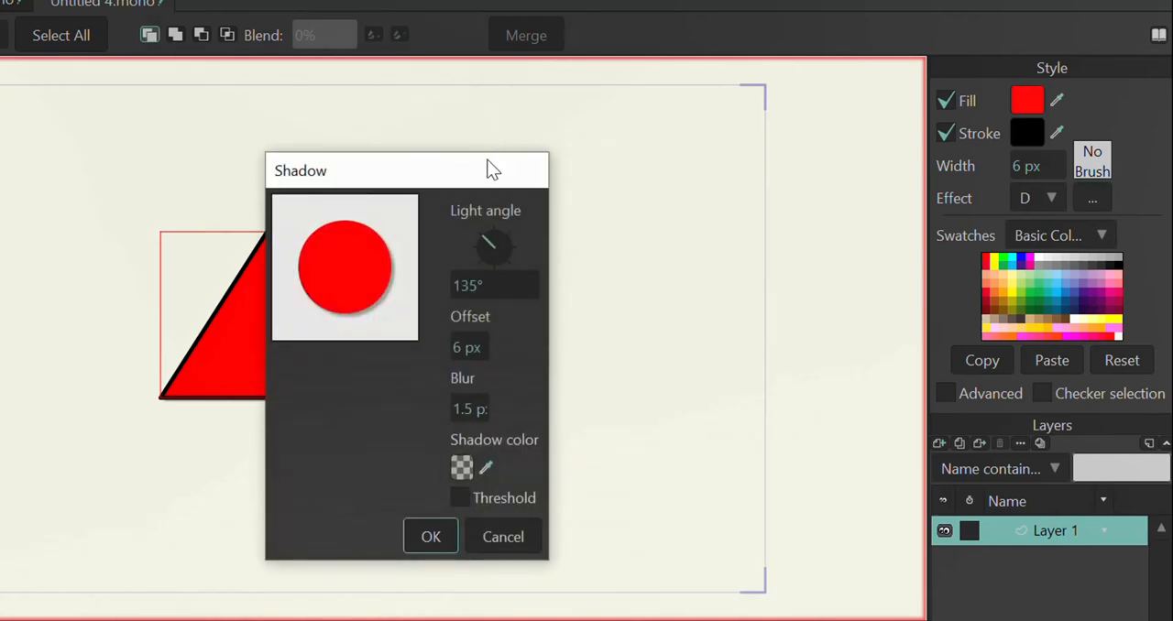
{"action": "left_click_drag", "start_coordinate": [489, 167], "coordinate": [609, 162]}
{"action": "mouse_move", "coordinate": [586, 265]}
{"action": "left_mouse_down"}
{"action": "mouse_move", "coordinate": [620, 272]}
{"action": "mouse_move", "coordinate": [568, 279]}
{"action": "mouse_move", "coordinate": [644, 273]}
{"action": "mouse_move", "coordinate": [603, 273]}
{"action": "left_mouse_up"}
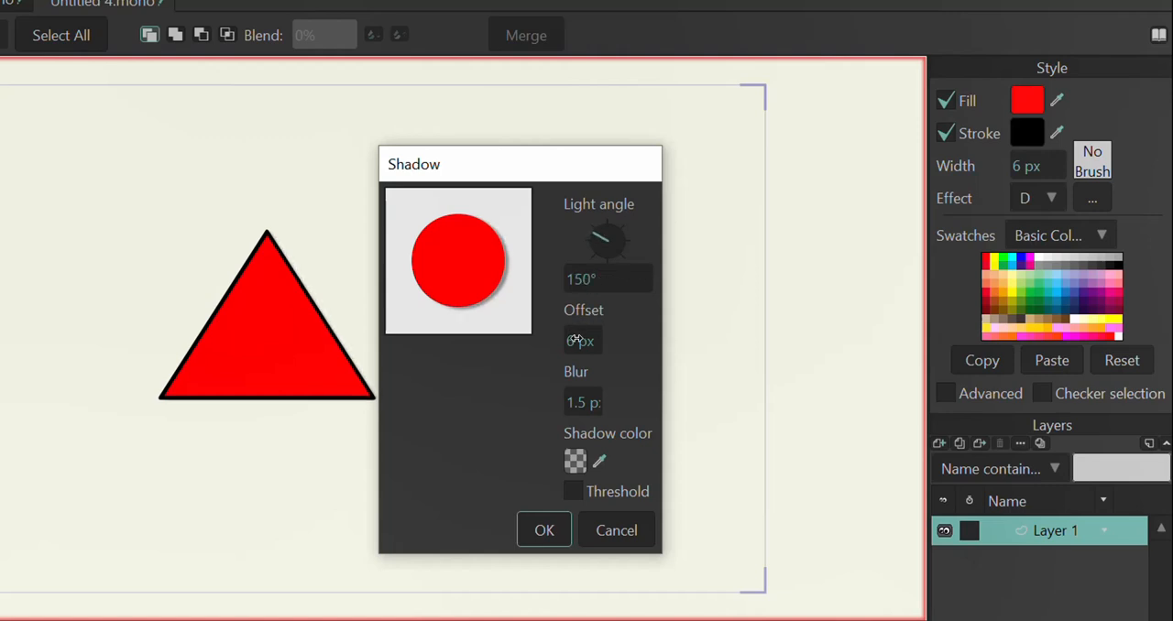
{"action": "left_click_drag", "start_coordinate": [573, 336], "coordinate": [616, 334]}
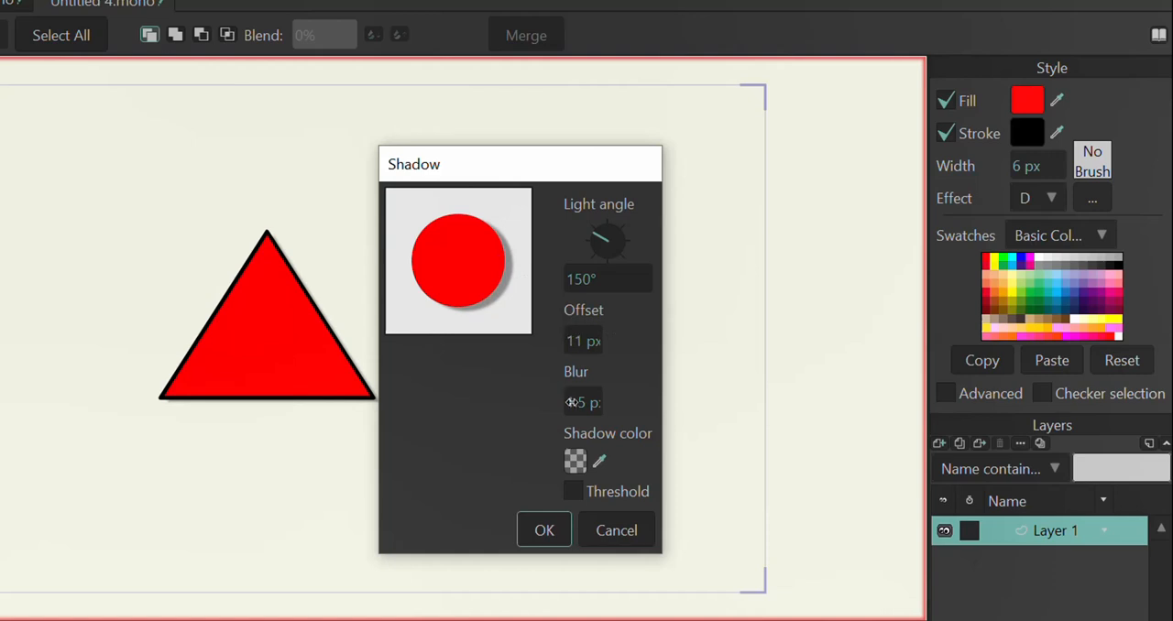
{"action": "mouse_move", "coordinate": [585, 405]}
{"action": "left_mouse_down"}
{"action": "mouse_move", "coordinate": [558, 405]}
{"action": "mouse_move", "coordinate": [659, 403]}
{"action": "mouse_move", "coordinate": [577, 405]}
{"action": "mouse_move", "coordinate": [603, 405]}
{"action": "left_mouse_up"}
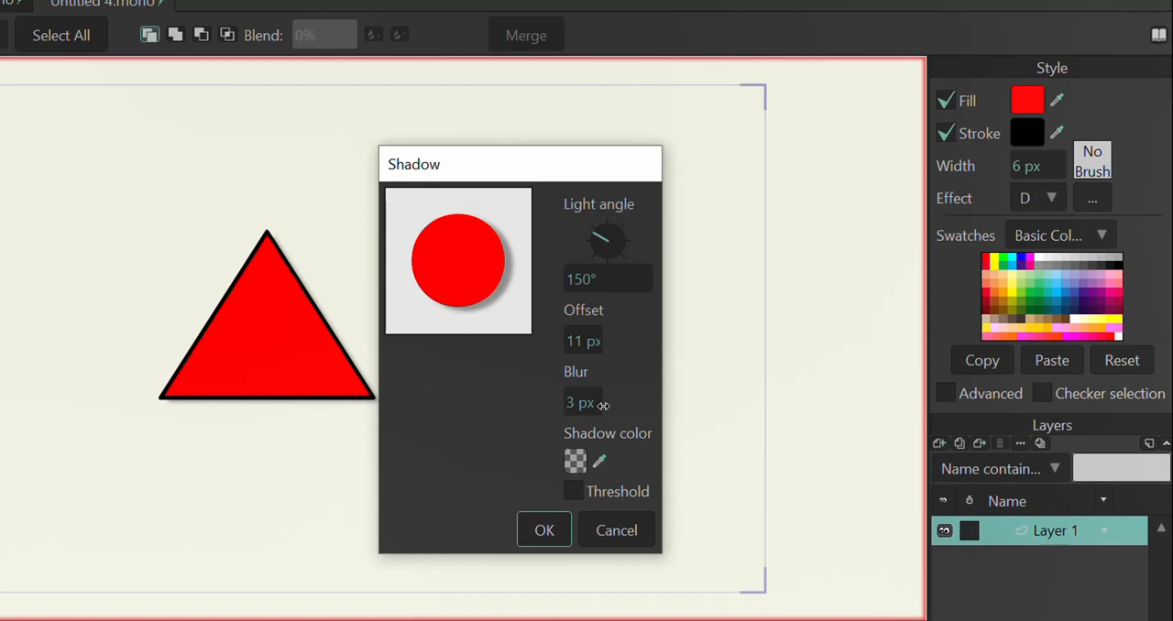
Step: Try the shadow's Threshold option, leave it disabled with the shadow color as is, and preview the applied shadow in a render
{"action": "left_click", "coordinate": [575, 461]}
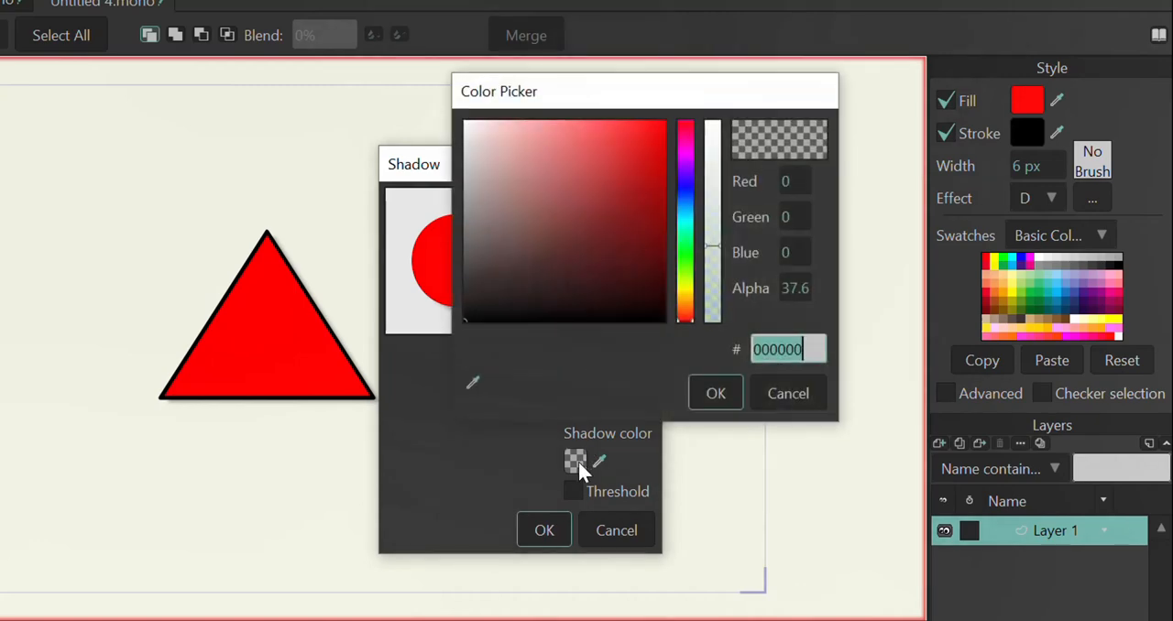
{"action": "left_click", "coordinate": [715, 394]}
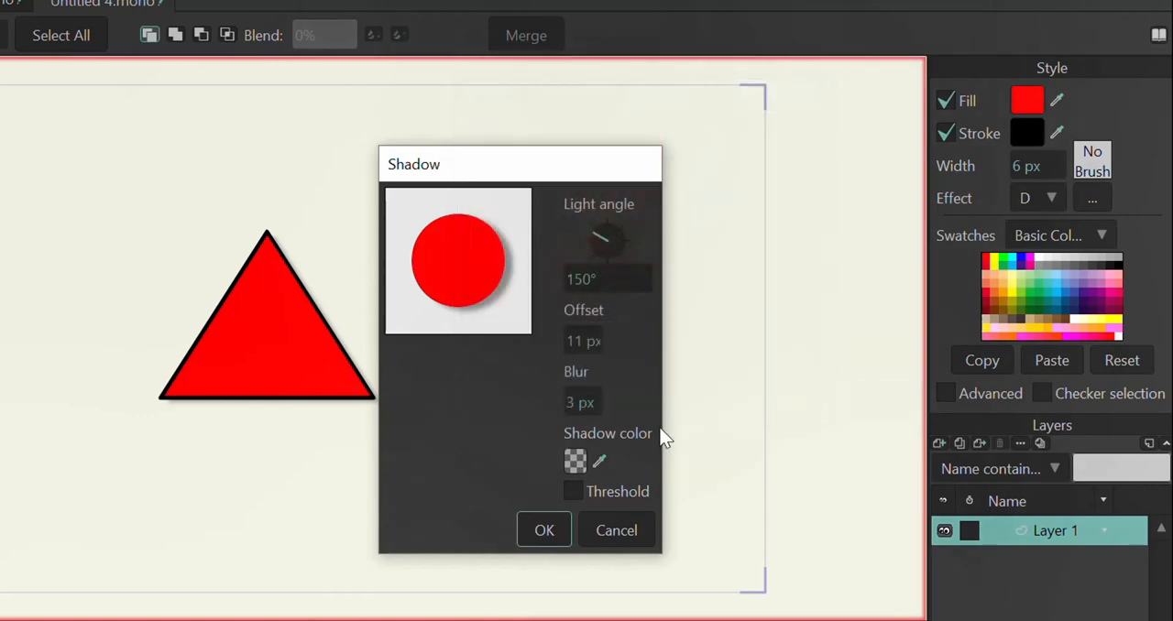
{"action": "left_click", "coordinate": [573, 492]}
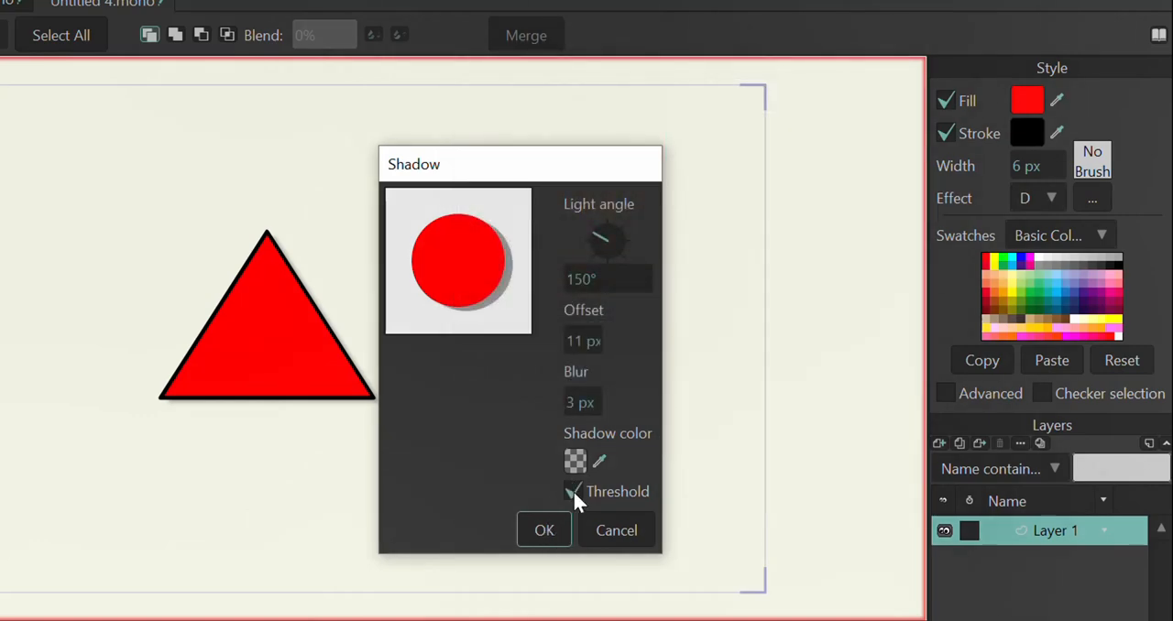
{"action": "left_click", "coordinate": [572, 491]}
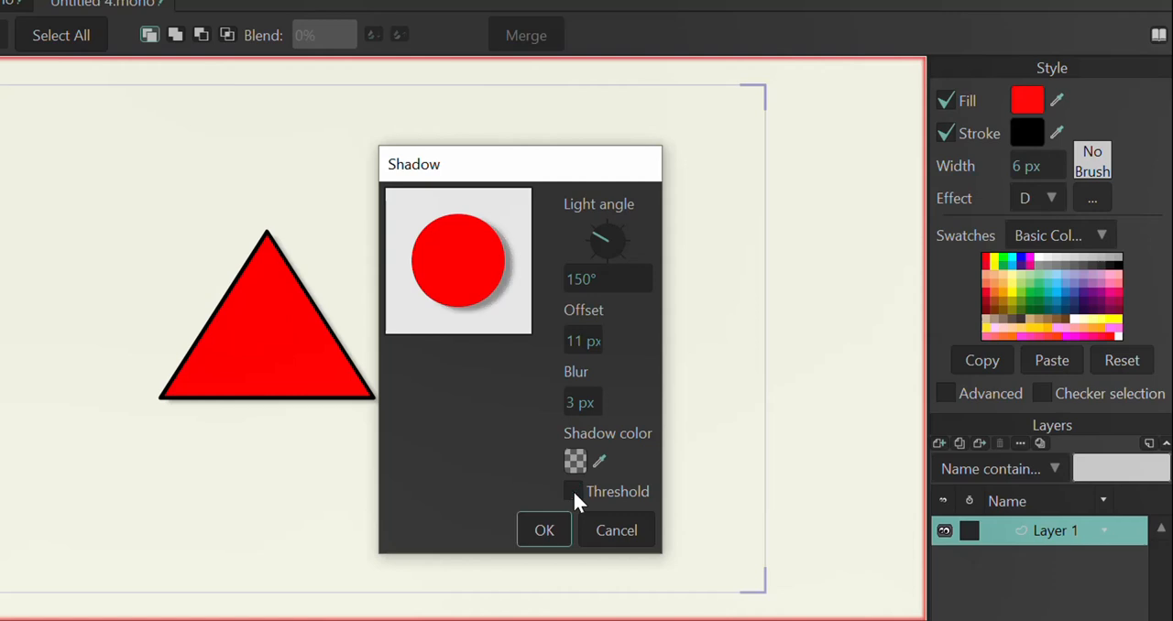
{"action": "left_click", "coordinate": [543, 528]}
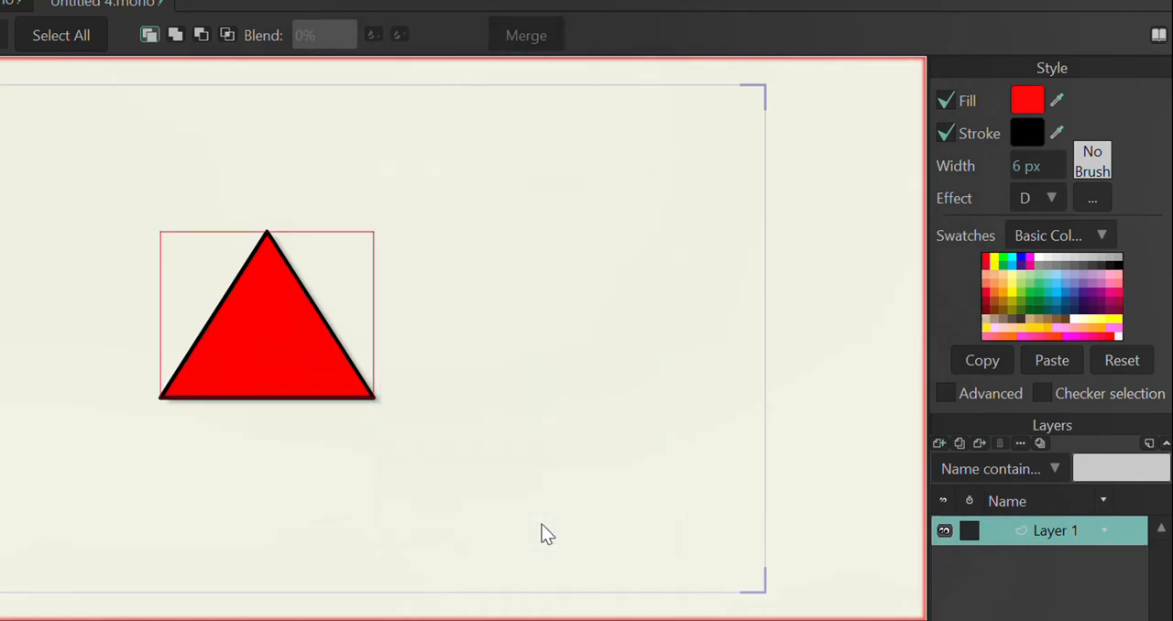
{"action": "key", "text": "ctrl+r"}
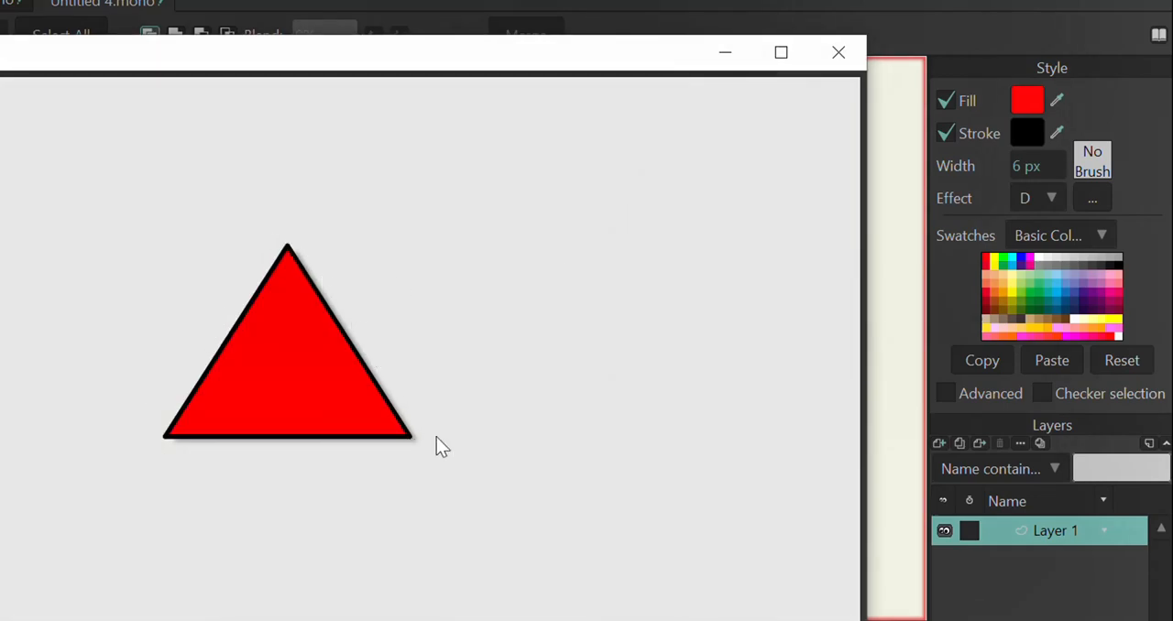
{"action": "left_click", "coordinate": [838, 52]}
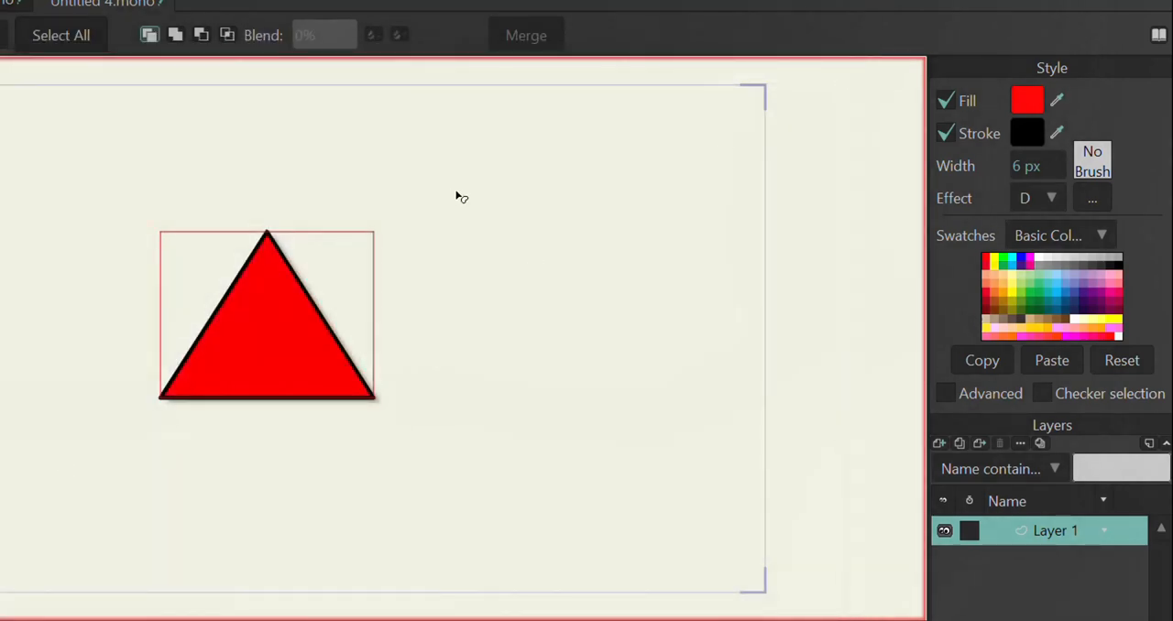
Step: Switch the triangle's effect to Crayon with a 14 px line width and 90% density
{"action": "left_click", "coordinate": [1050, 196]}
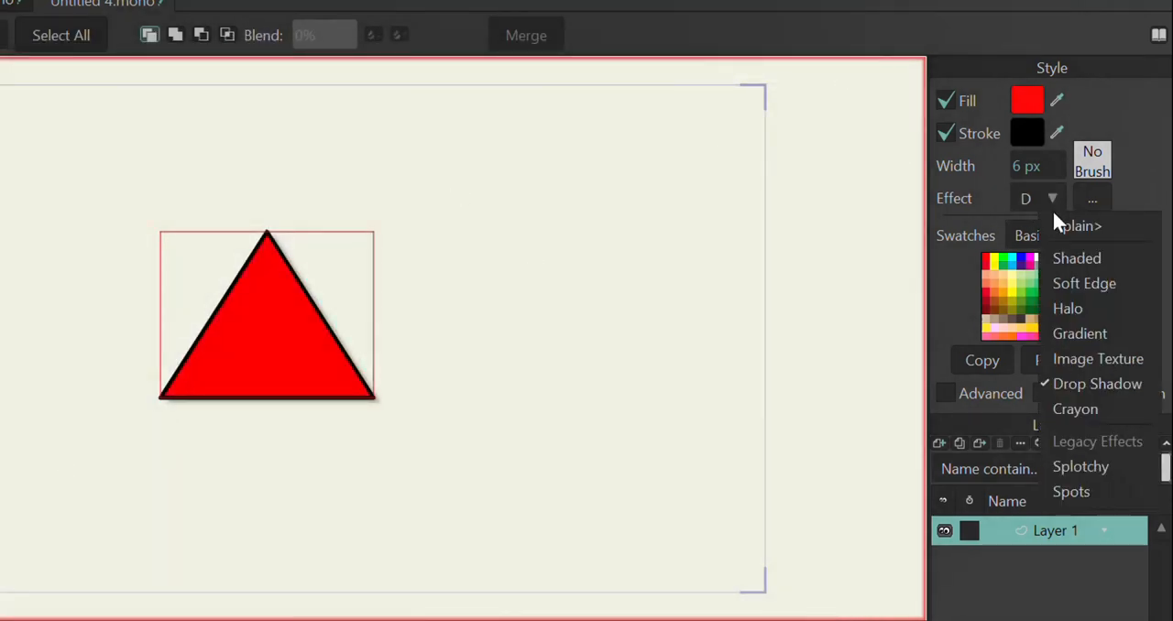
{"action": "left_click", "coordinate": [1072, 411]}
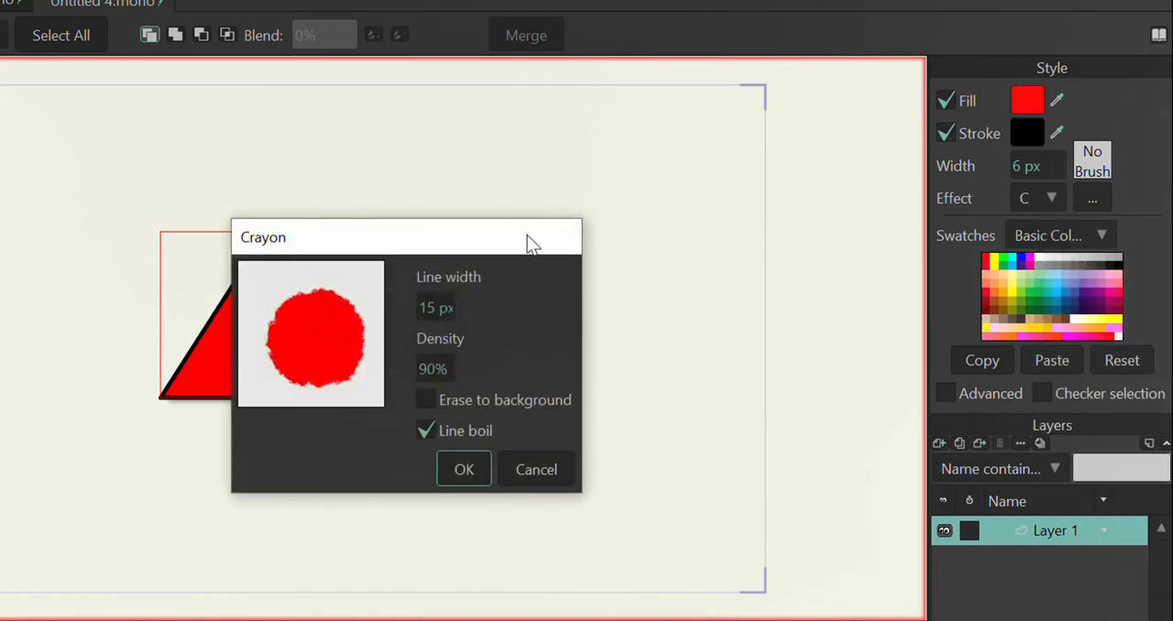
{"action": "left_click_drag", "start_coordinate": [527, 235], "coordinate": [728, 144]}
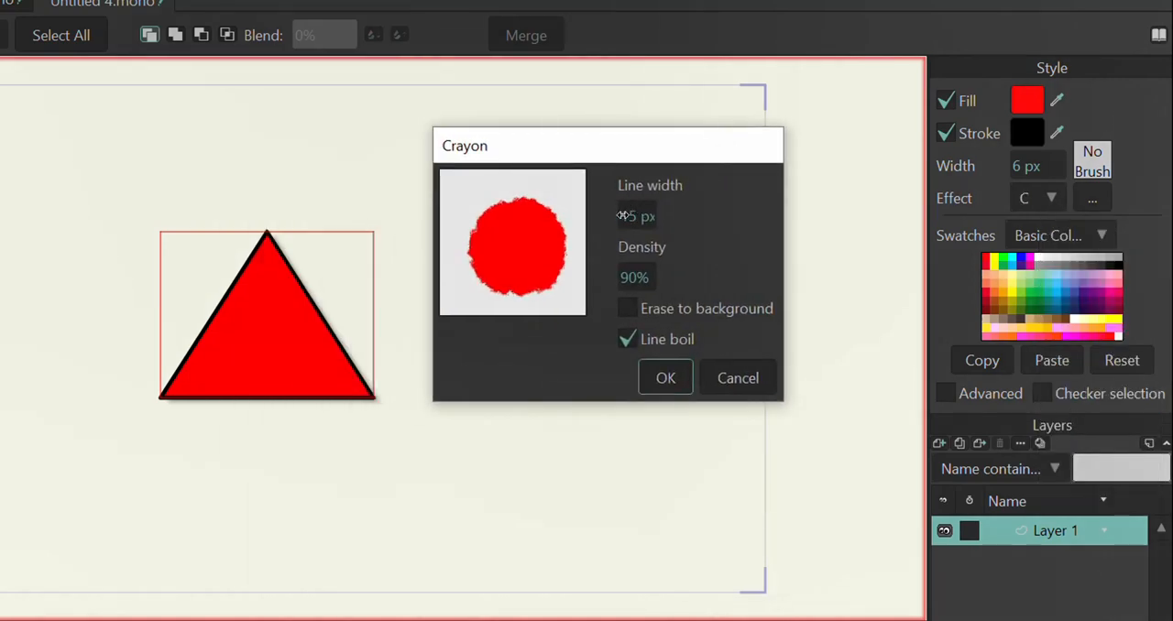
{"action": "mouse_move", "coordinate": [622, 215]}
{"action": "left_mouse_down"}
{"action": "mouse_move", "coordinate": [656, 217]}
{"action": "mouse_move", "coordinate": [632, 216]}
{"action": "left_mouse_up"}
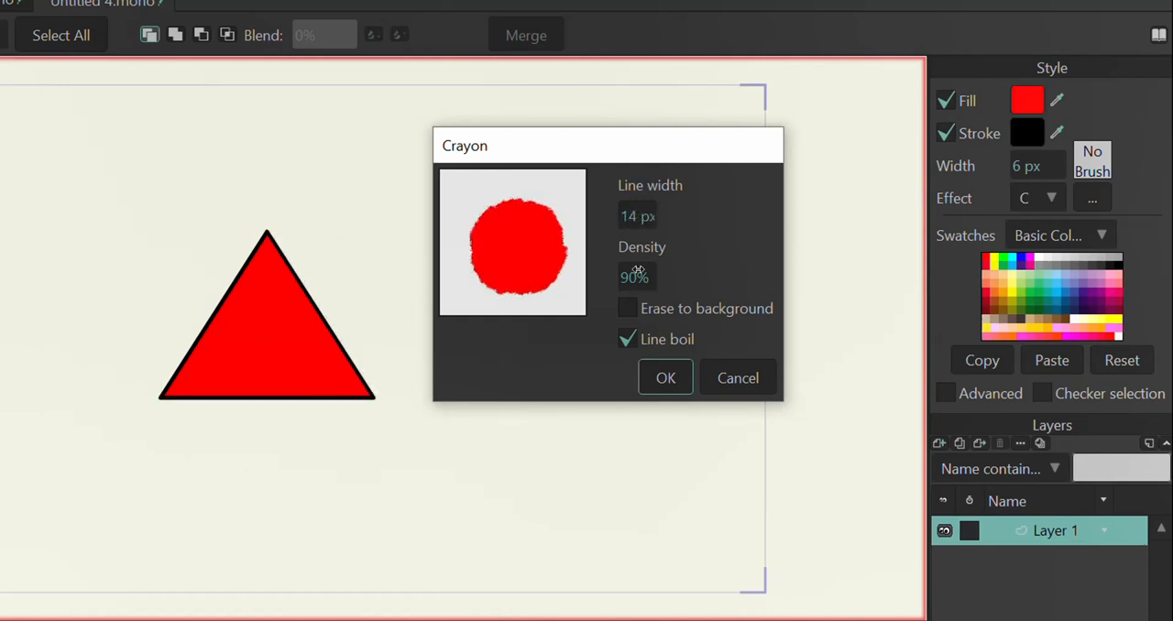
{"action": "mouse_move", "coordinate": [637, 270]}
{"action": "left_mouse_down"}
{"action": "mouse_move", "coordinate": [651, 275]}
{"action": "mouse_move", "coordinate": [637, 277]}
{"action": "left_mouse_up"}
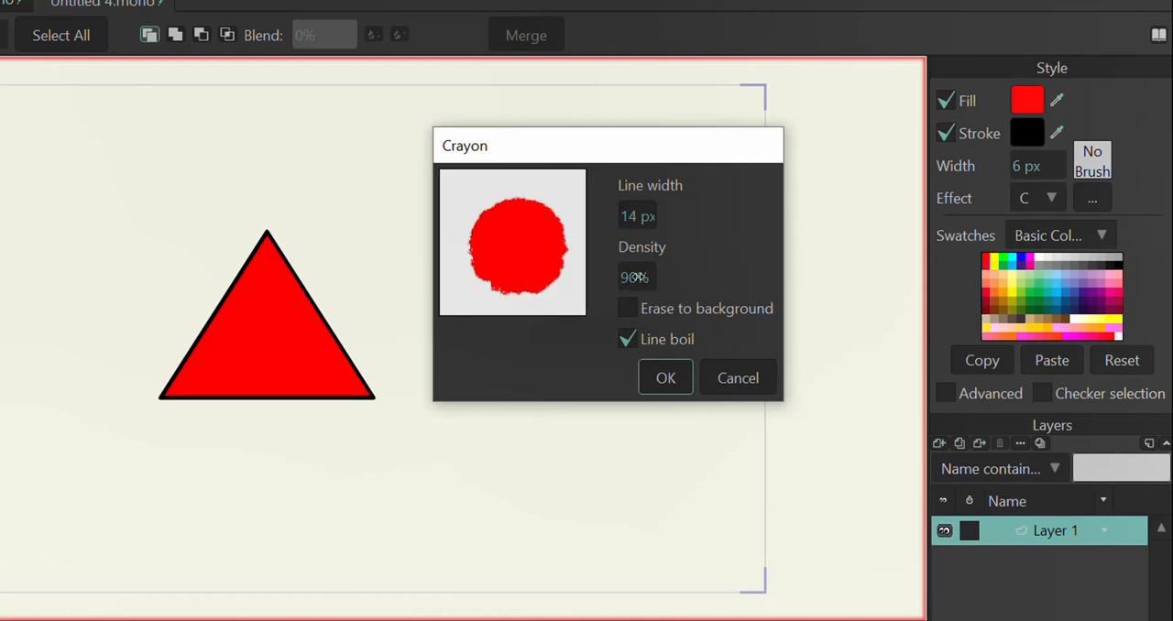
Step: Toggle the Crayon effect's Line boil option, leave it enabled, and preview the applied effect in a render
{"action": "left_click", "coordinate": [625, 339]}
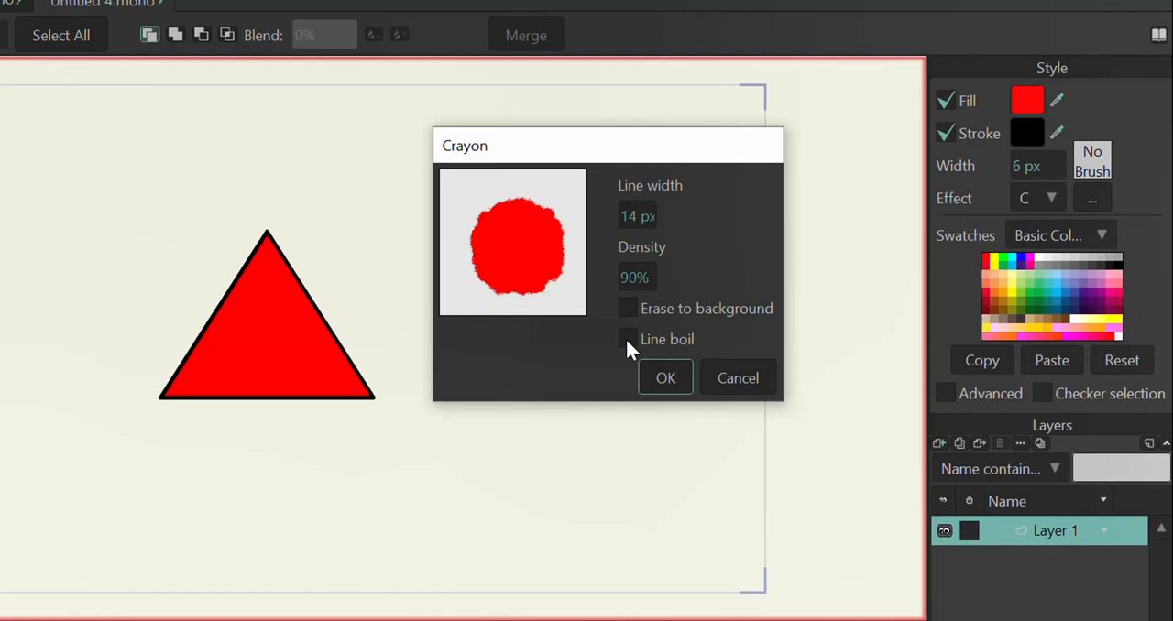
{"action": "left_click", "coordinate": [626, 339]}
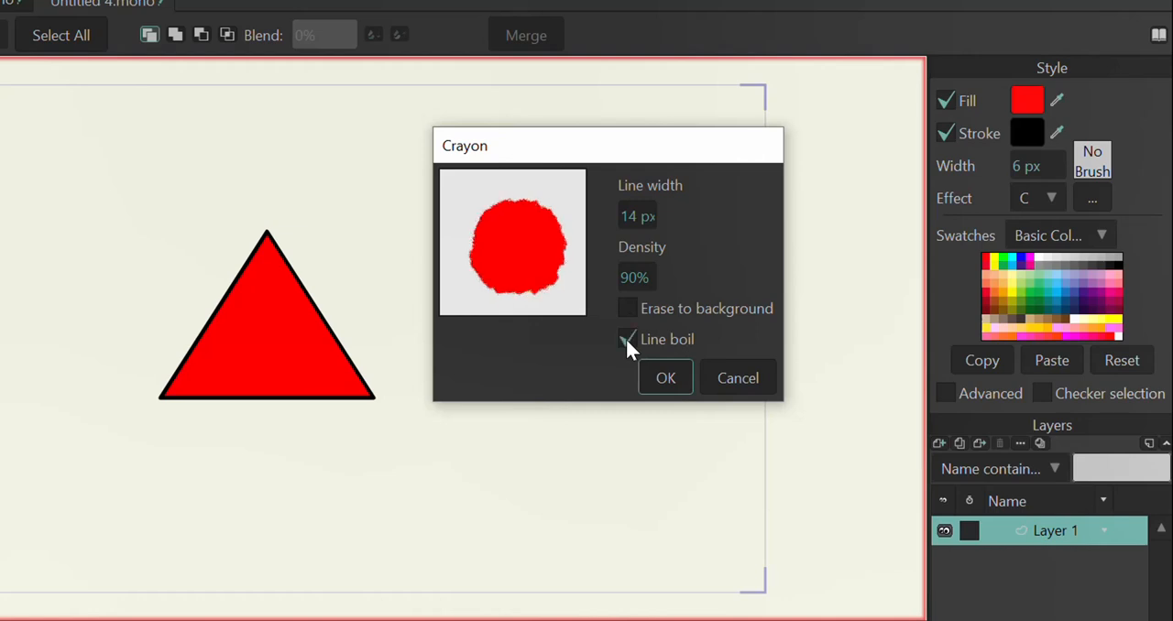
{"action": "left_click", "coordinate": [626, 339]}
{"action": "left_click", "coordinate": [626, 339]}
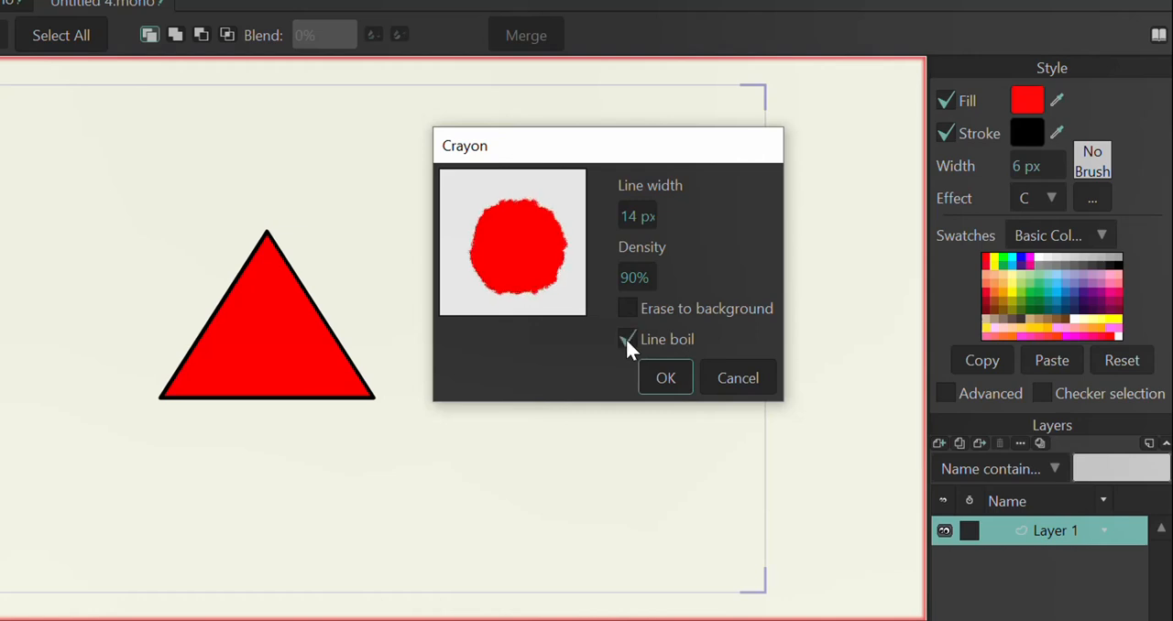
{"action": "left_click", "coordinate": [660, 375]}
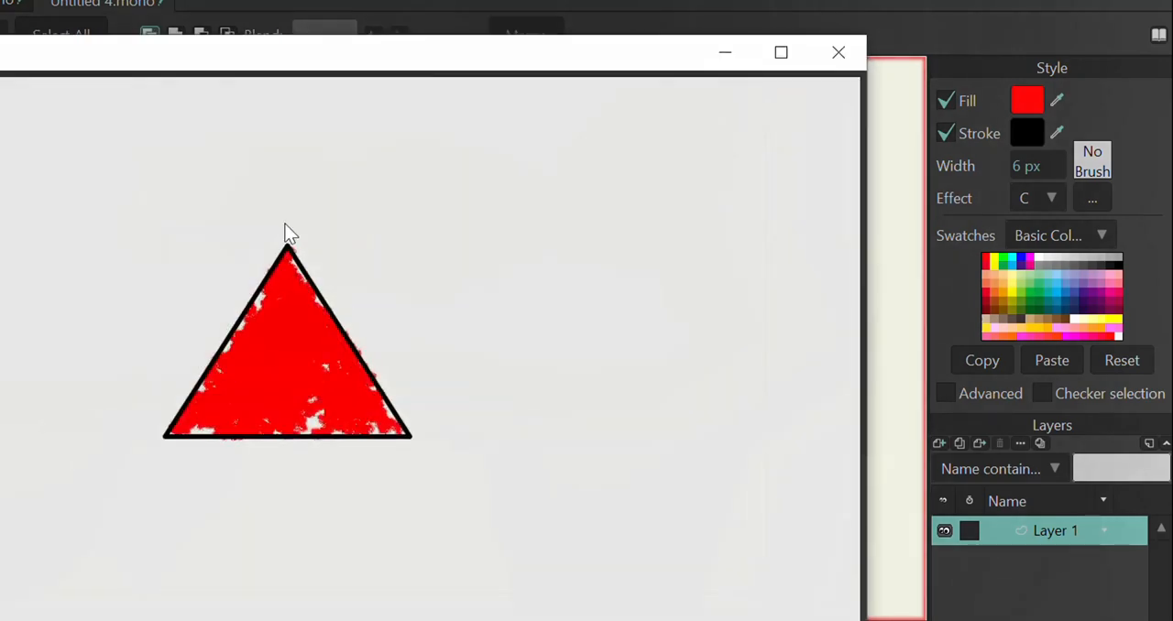
{"action": "left_click", "coordinate": [841, 52]}
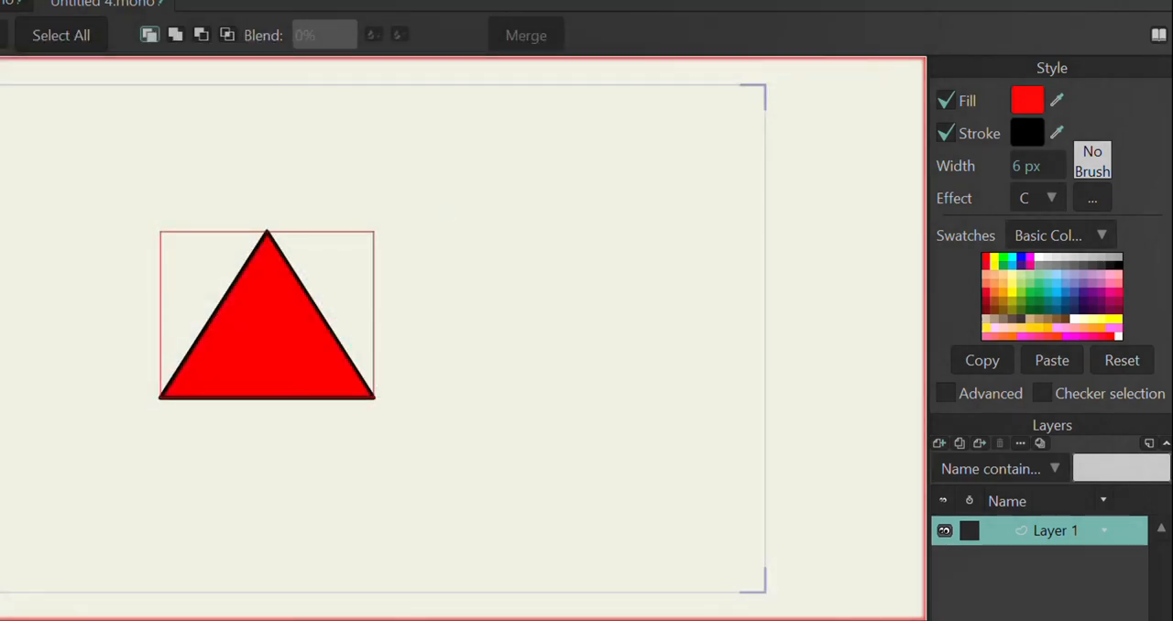
Step: Change the triangle's fill color to a muted greyish pink
{"action": "key", "text": "s"}
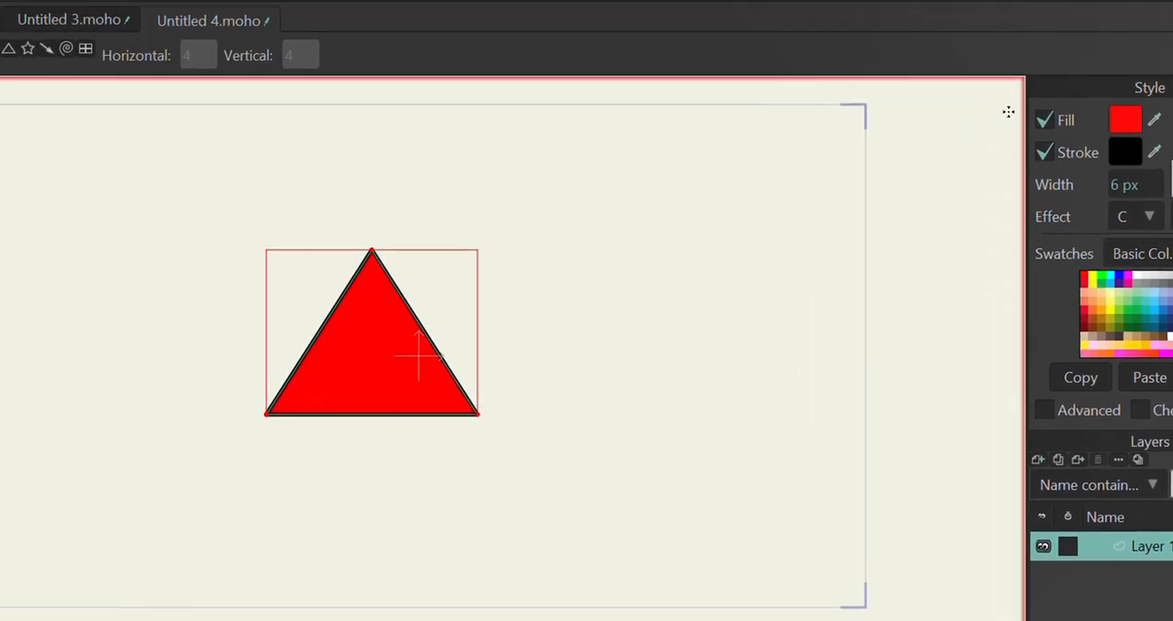
{"action": "left_click", "coordinate": [1027, 101]}
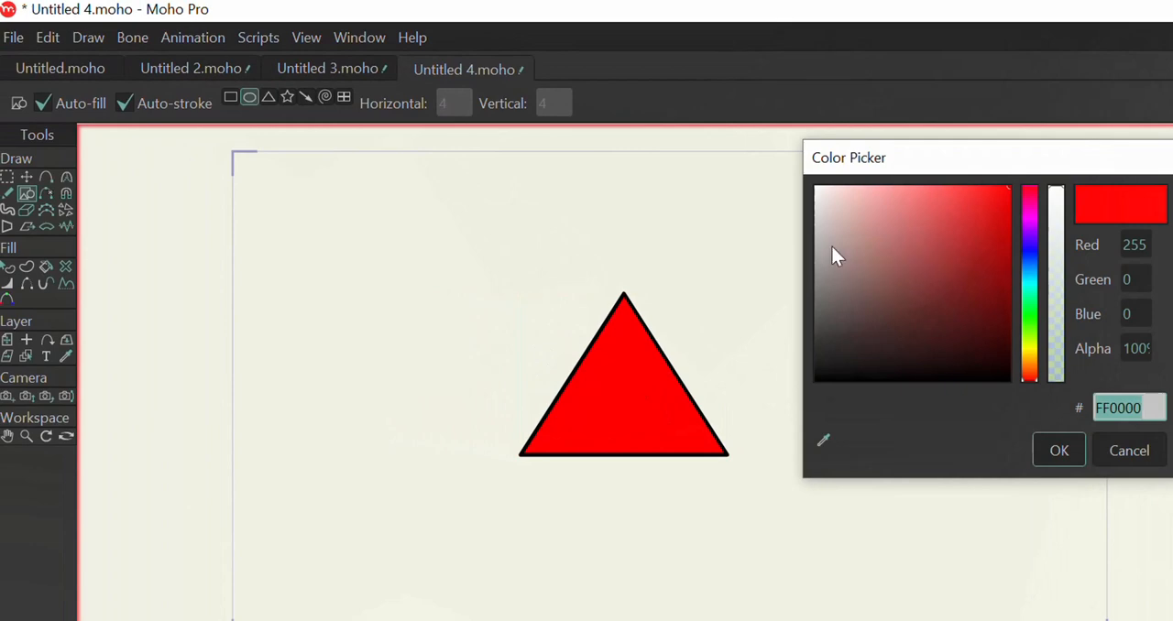
{"action": "left_click", "coordinate": [832, 247]}
{"action": "left_click", "coordinate": [1067, 450]}
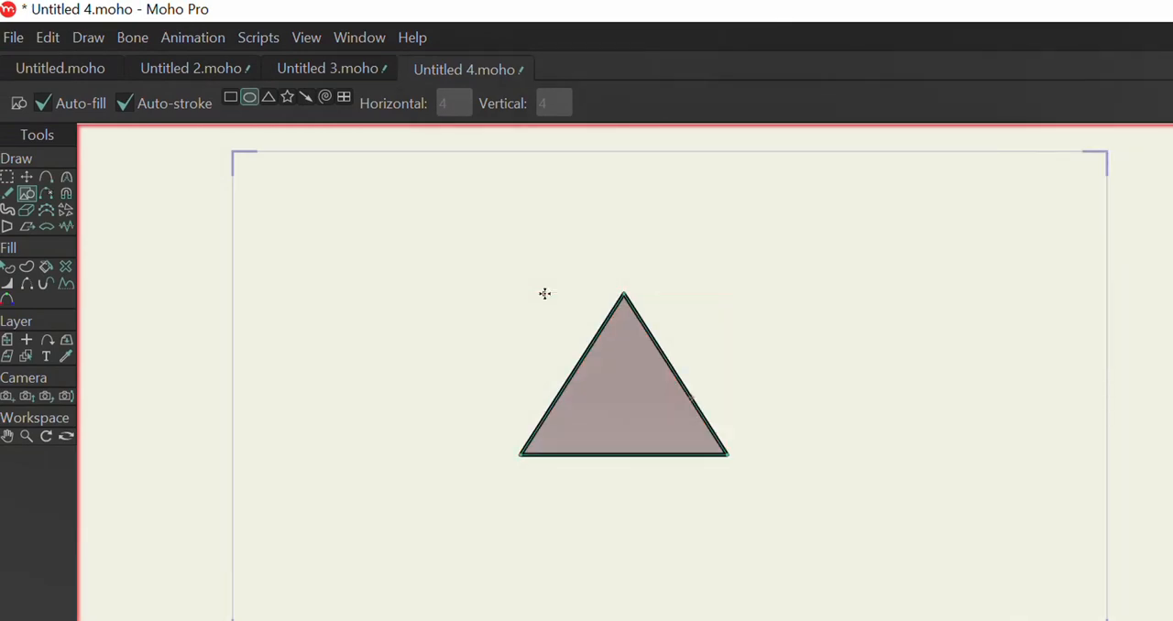
Step: Draw a wide ellipse over the triangle and move it to about X -0.13, Y 0.08 so it crosses the triangle's middle
{"action": "left_click_drag", "start_coordinate": [544, 293], "coordinate": [837, 409]}
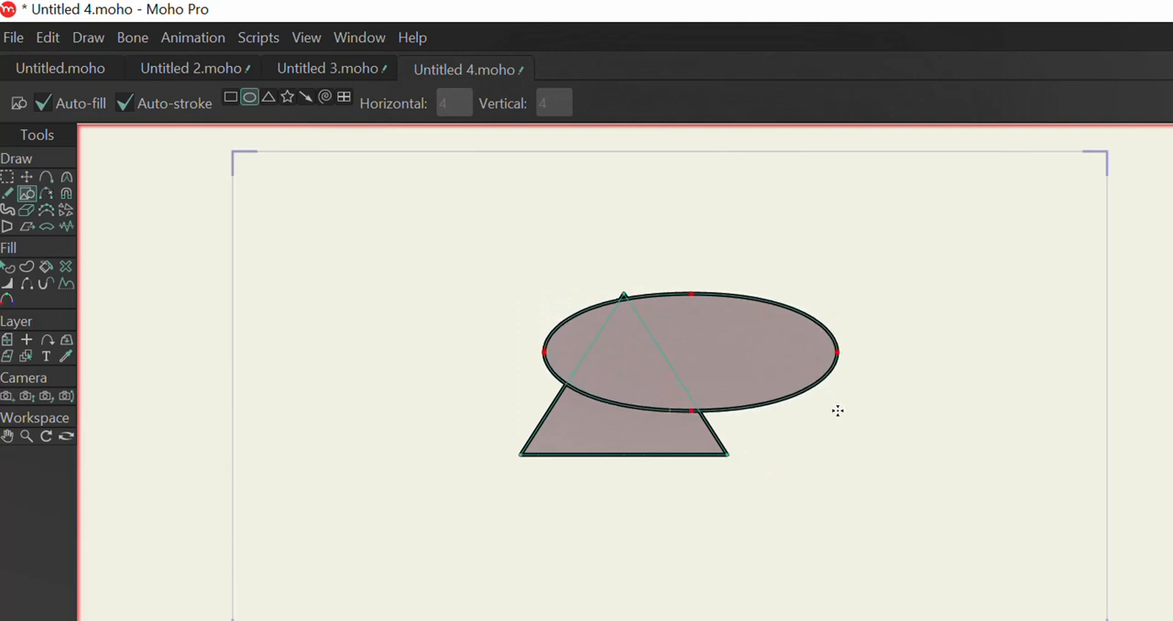
{"action": "left_click", "coordinate": [8, 266]}
{"action": "left_click", "coordinate": [671, 339]}
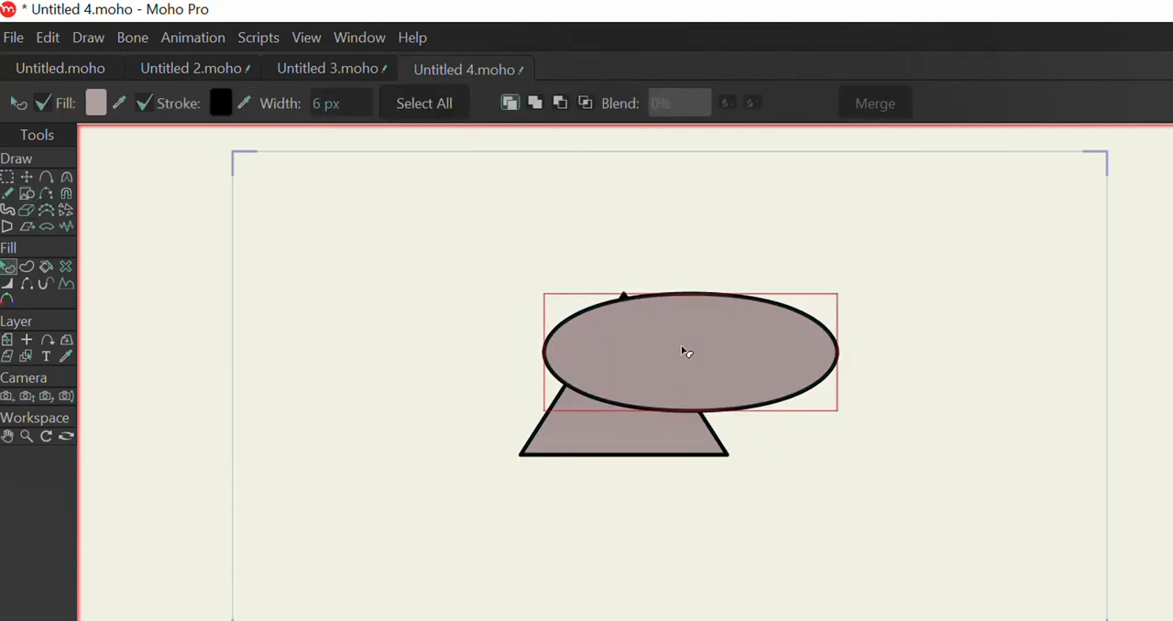
{"action": "left_click", "coordinate": [26, 177]}
{"action": "left_click_drag", "start_coordinate": [716, 337], "coordinate": [664, 363]}
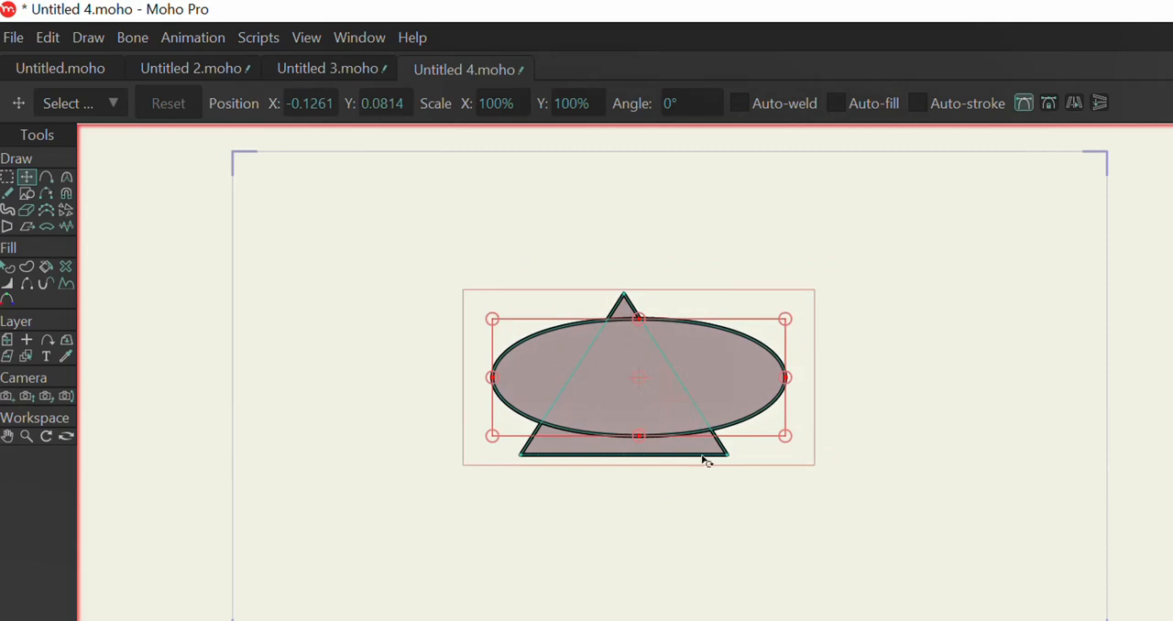
Step: Reset the triangle's effect to <plain> and select the ellipse in front of it
{"action": "left_click", "coordinate": [8, 270]}
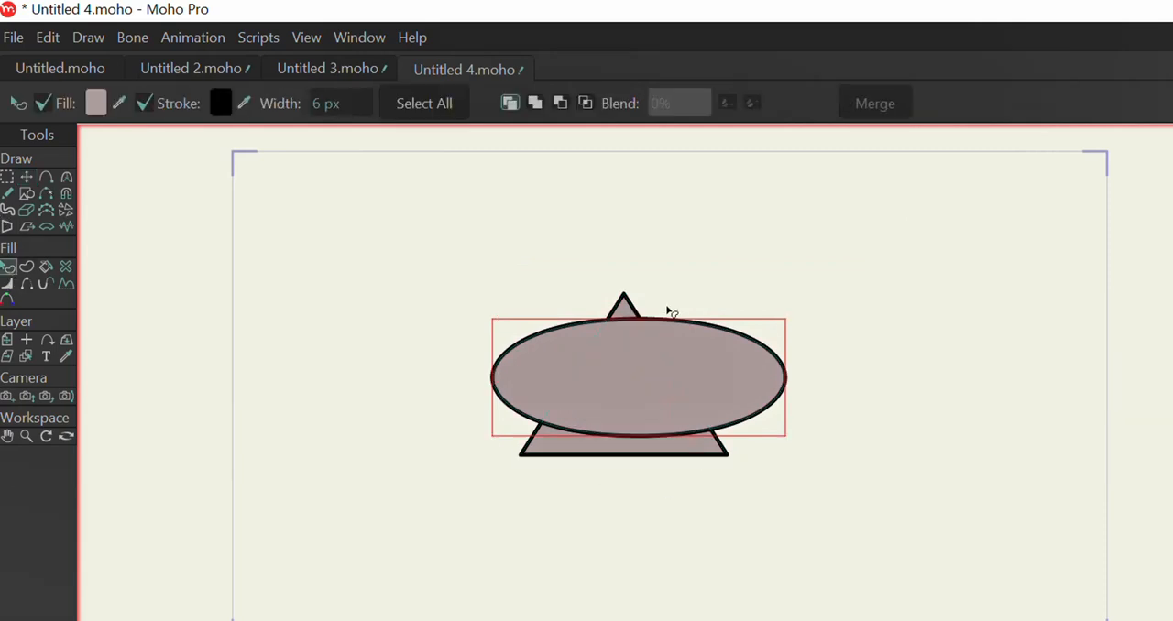
{"action": "left_click", "coordinate": [672, 439]}
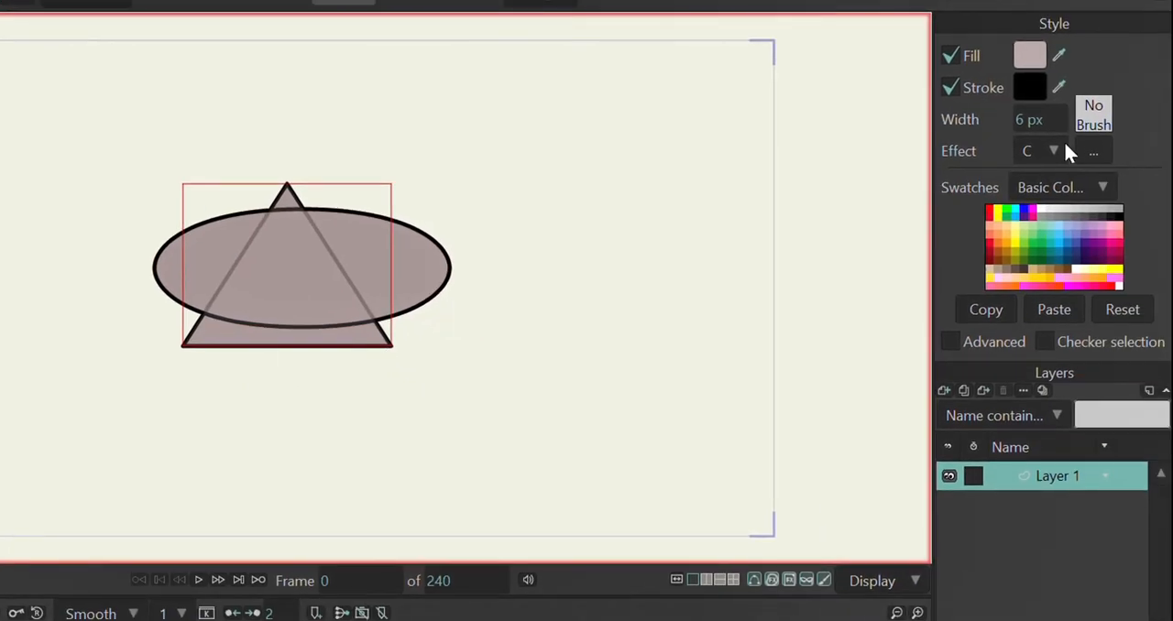
{"action": "left_click", "coordinate": [1056, 151]}
{"action": "left_click", "coordinate": [1079, 180]}
{"action": "left_click", "coordinate": [412, 261]}
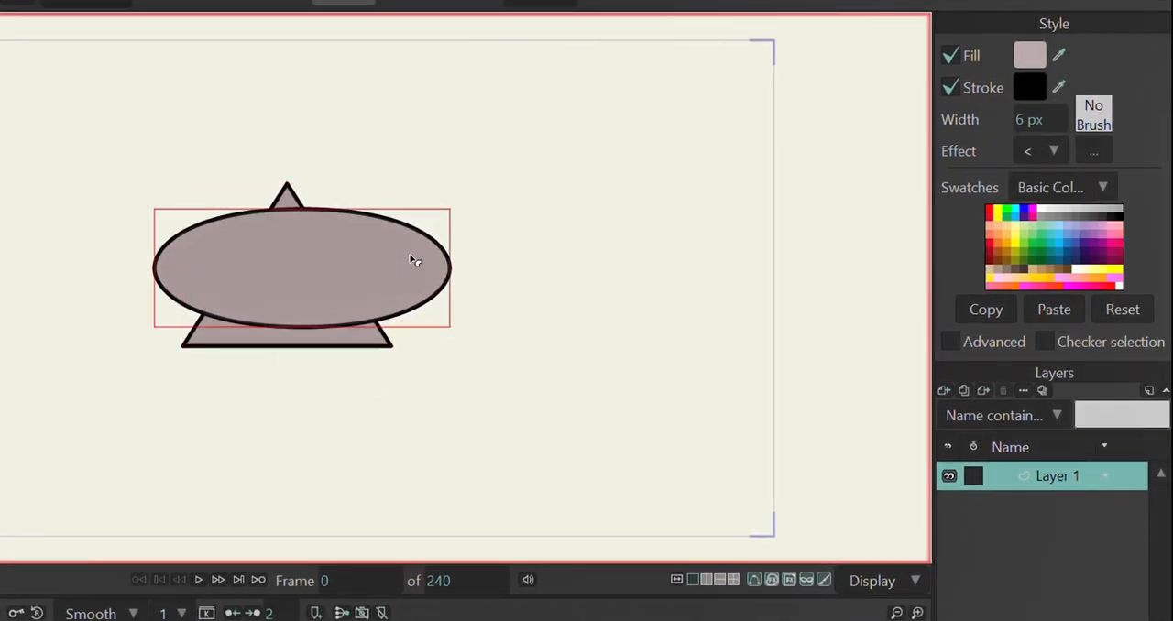
Step: Apply the Crayon effect to the ellipse with Erase to background enabled and preview it in a render
{"action": "left_click", "coordinate": [1050, 154]}
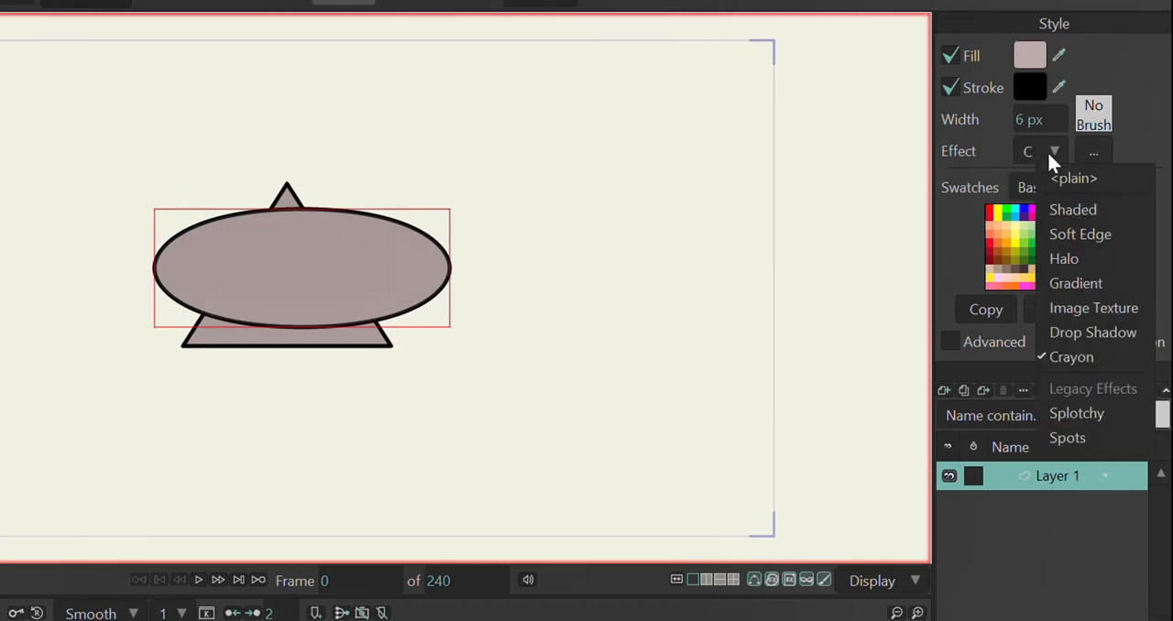
{"action": "left_click", "coordinate": [1080, 356]}
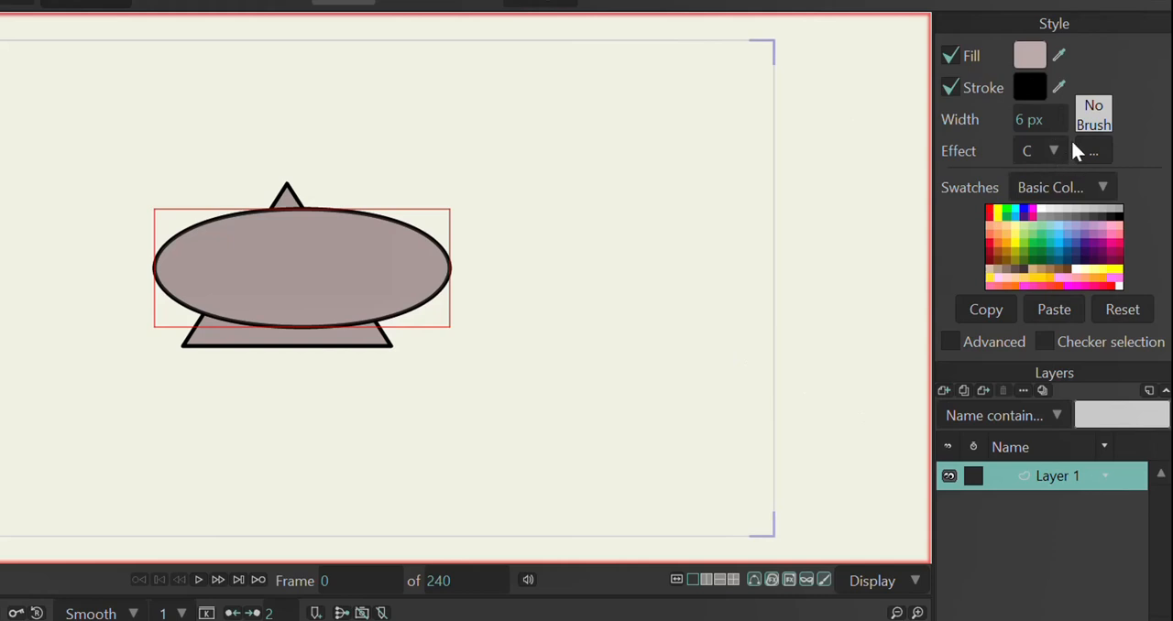
{"action": "left_click", "coordinate": [1095, 152]}
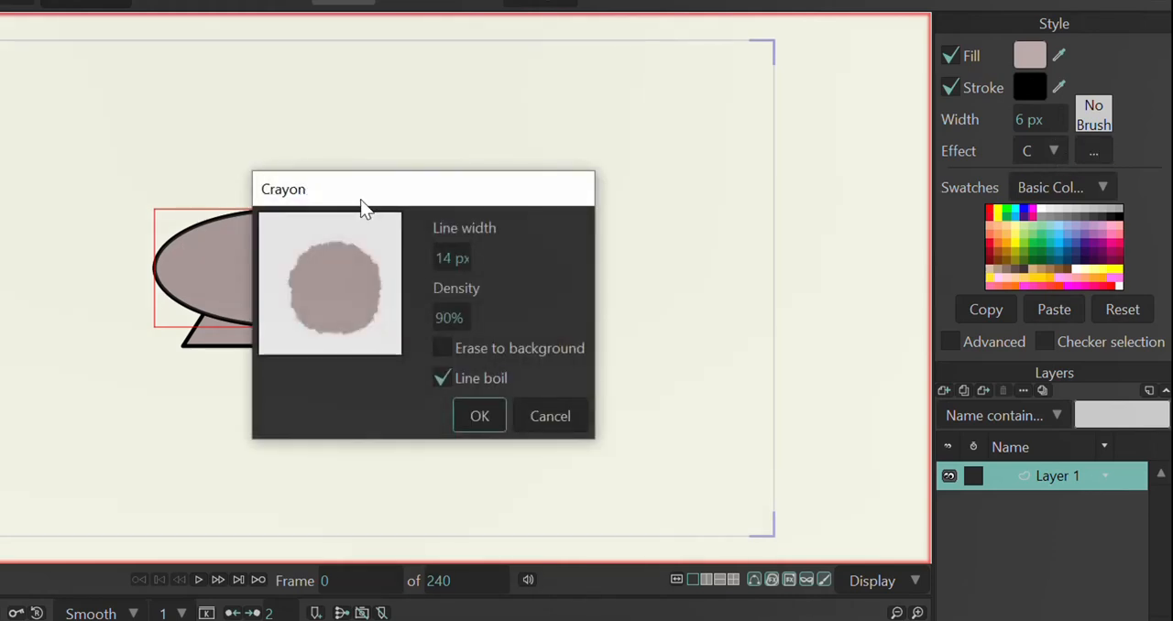
{"action": "left_click_drag", "start_coordinate": [362, 203], "coordinate": [605, 143]}
{"action": "left_click", "coordinate": [686, 293]}
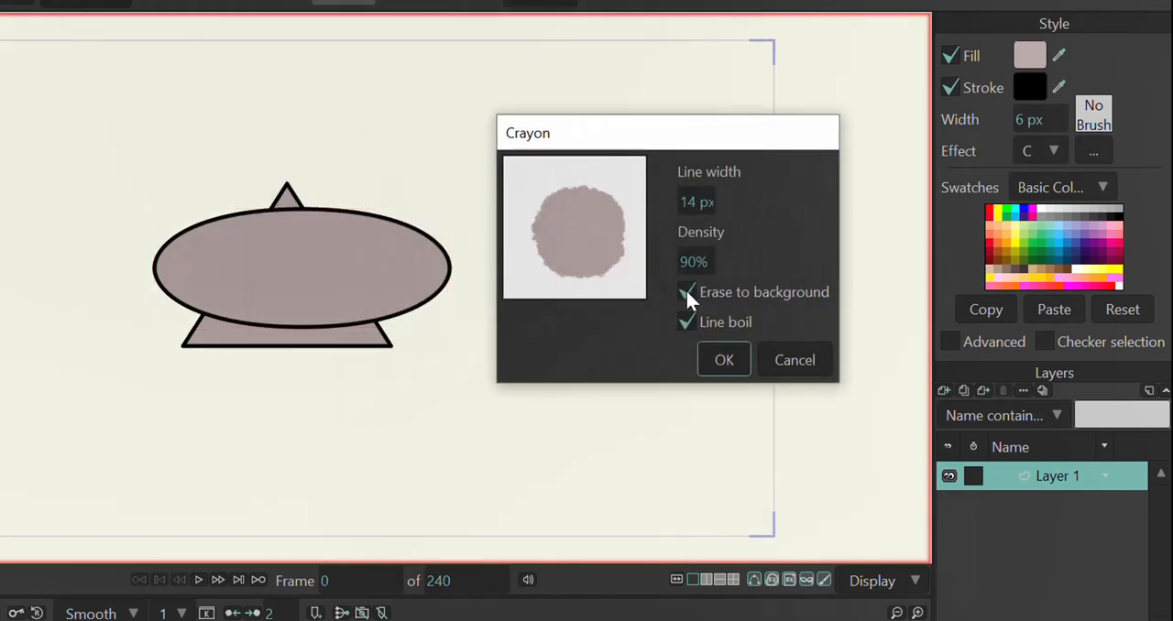
{"action": "left_click", "coordinate": [724, 361]}
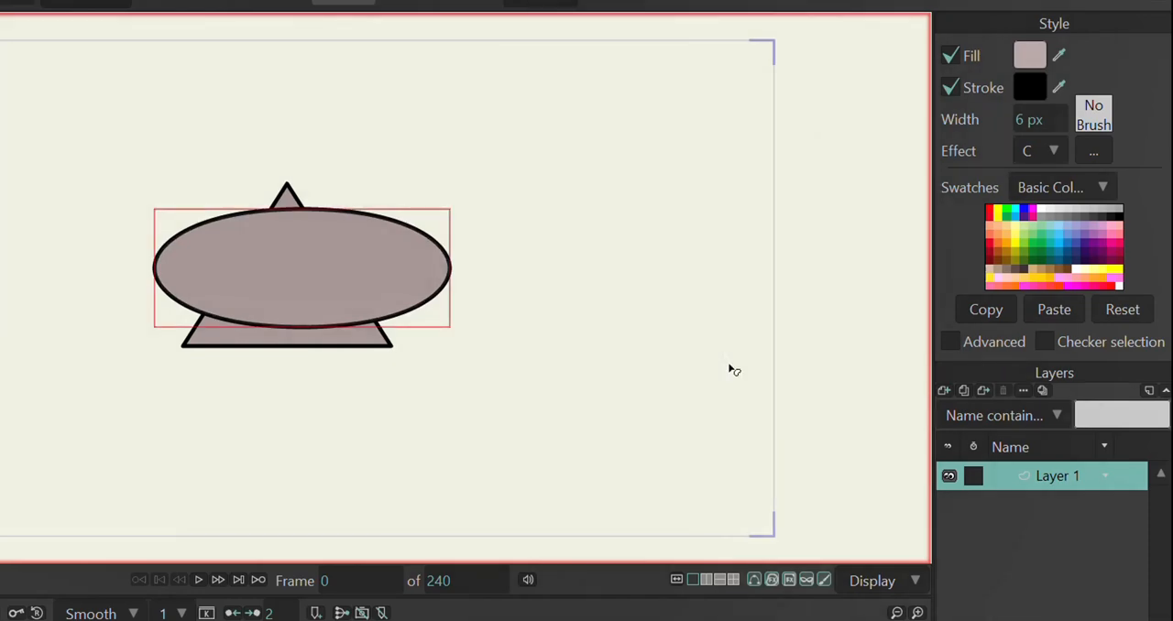
{"action": "key", "text": "ctrl+r"}
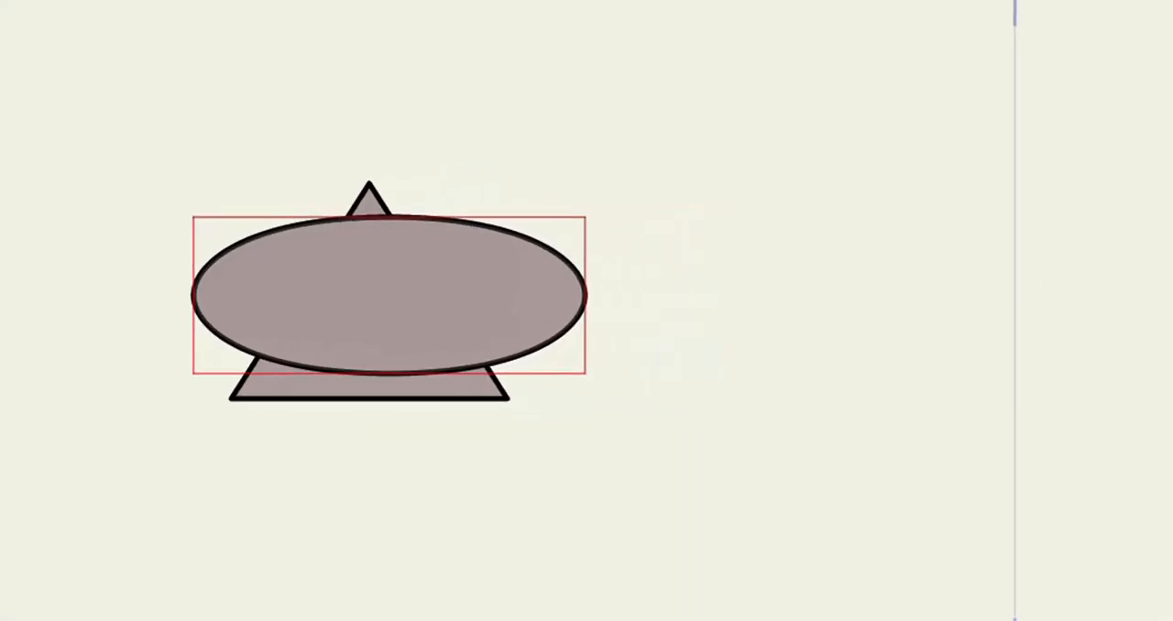
Step: Turn off Erase to background in the ellipse's Crayon effect, preview the result in a render and close the preview
{"action": "left_click", "coordinate": [1091, 166]}
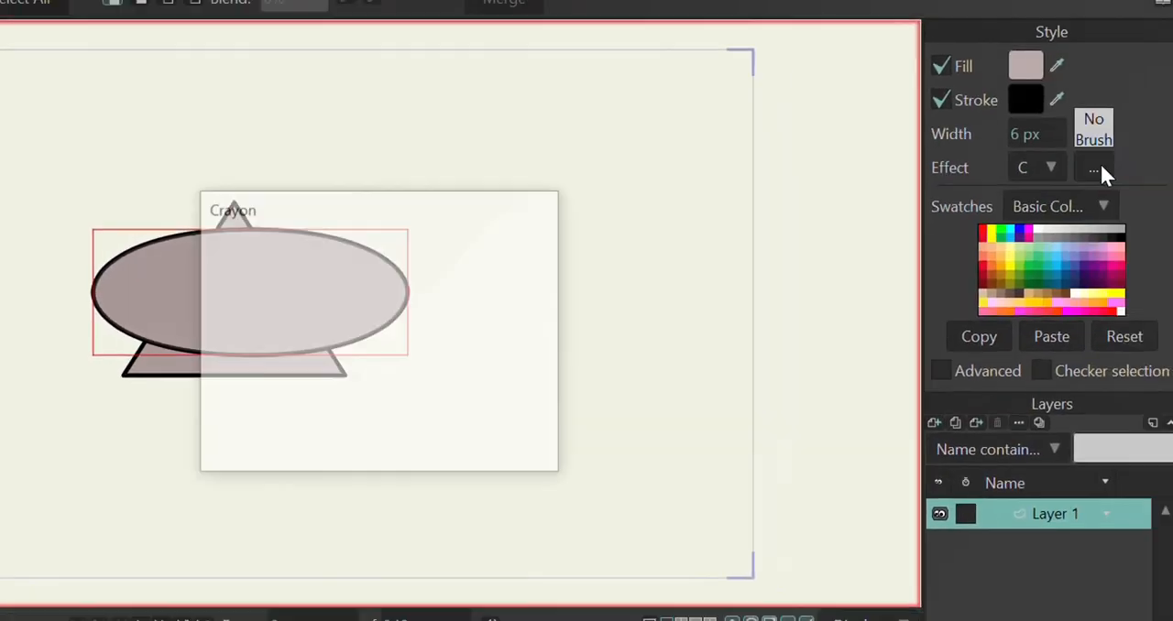
{"action": "left_click", "coordinate": [404, 375]}
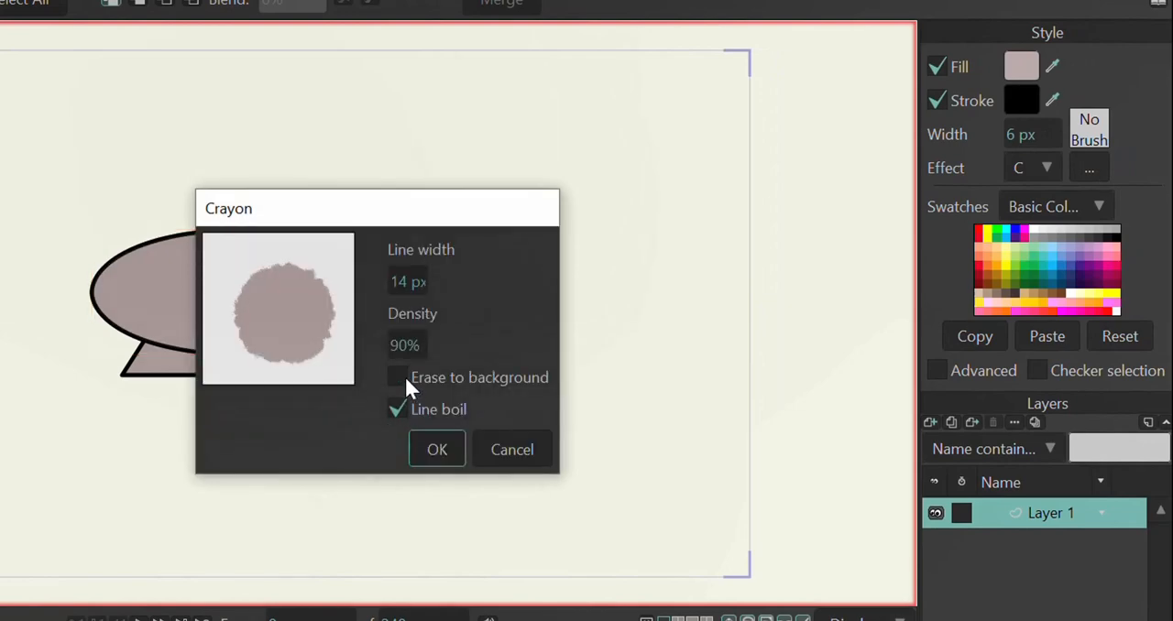
{"action": "left_click", "coordinate": [434, 452]}
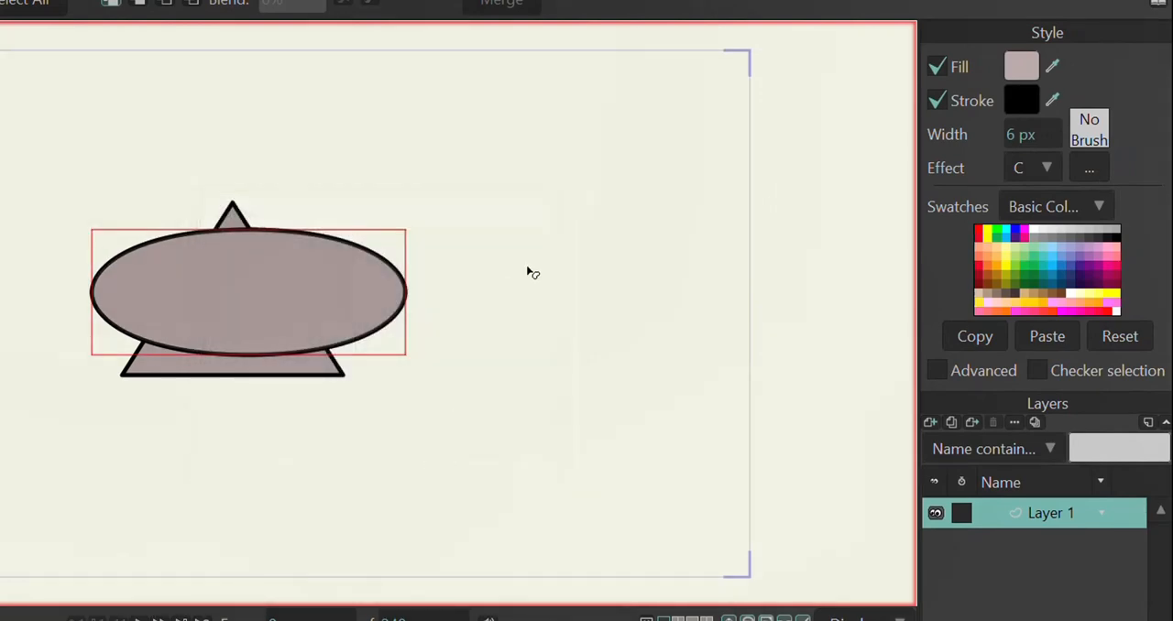
{"action": "key", "text": "ctrl+r"}
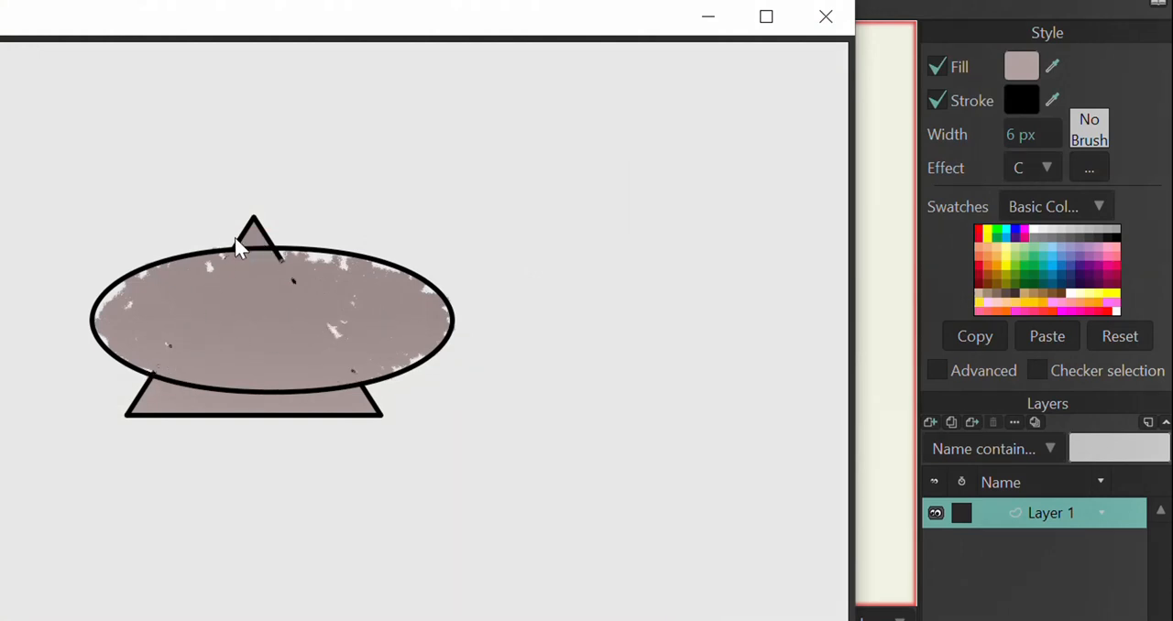
{"action": "left_click", "coordinate": [819, 24]}
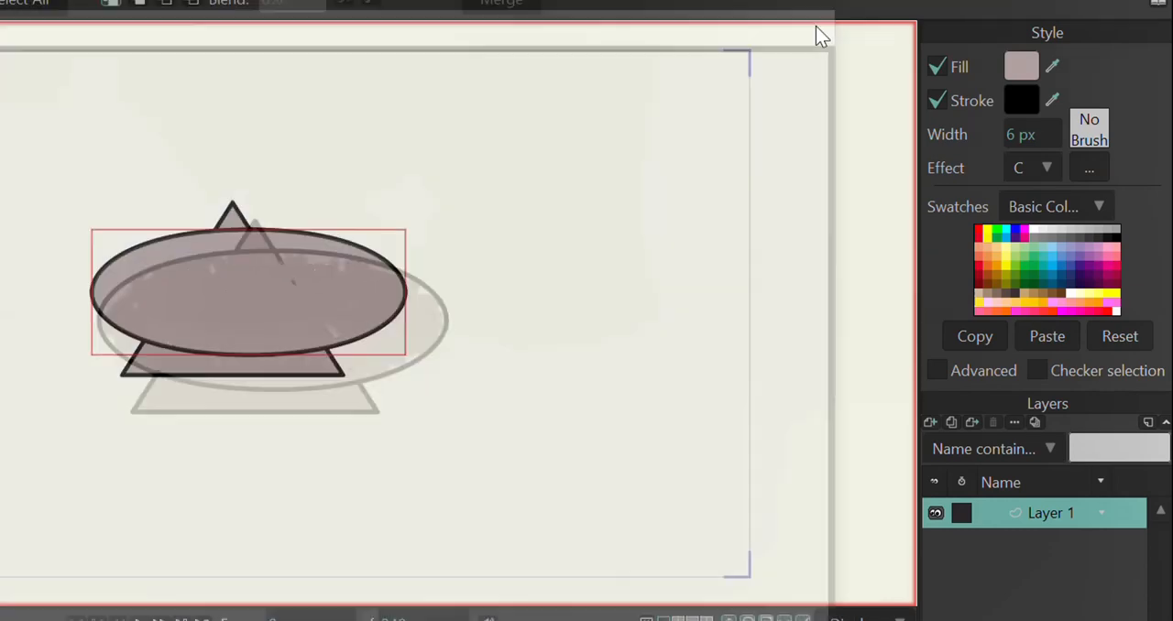
Step: Replace the ellipse's Crayon effect with Splotchy and set its Magnitude to 25
{"action": "left_click", "coordinate": [1099, 209]}
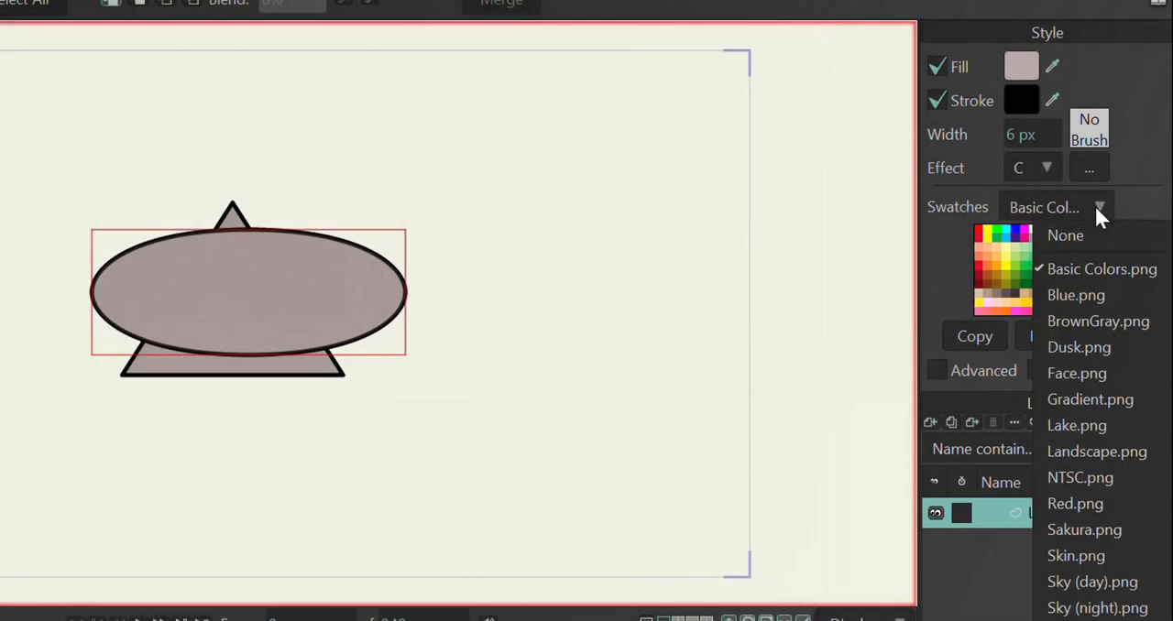
{"action": "left_click", "coordinate": [1049, 172]}
{"action": "left_click", "coordinate": [1047, 168]}
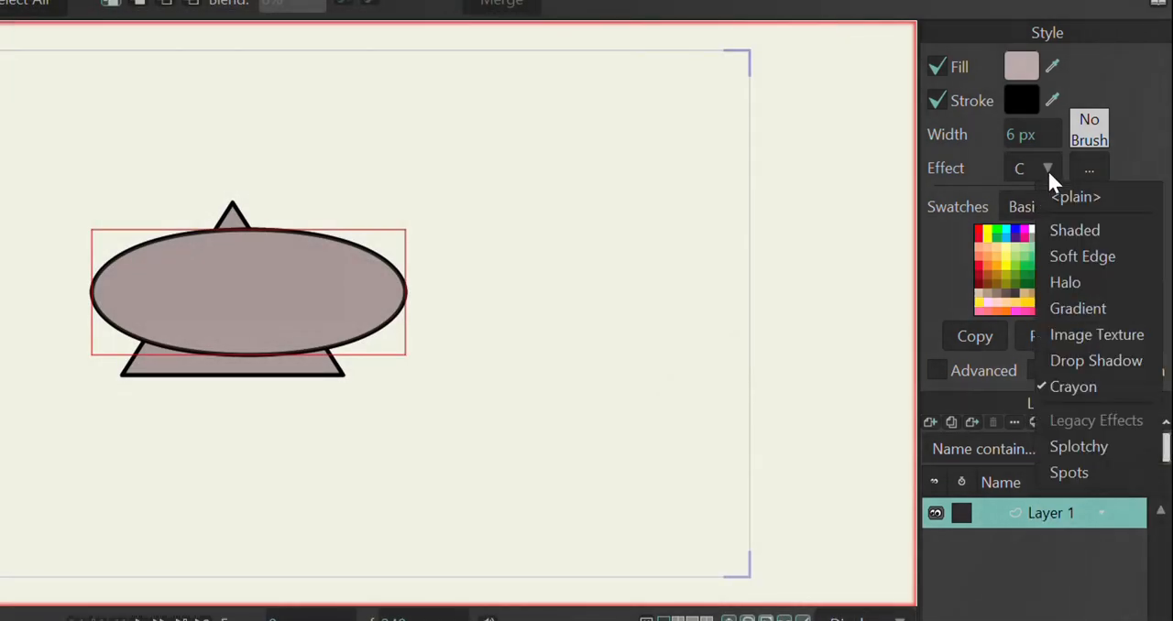
{"action": "left_click", "coordinate": [1080, 451]}
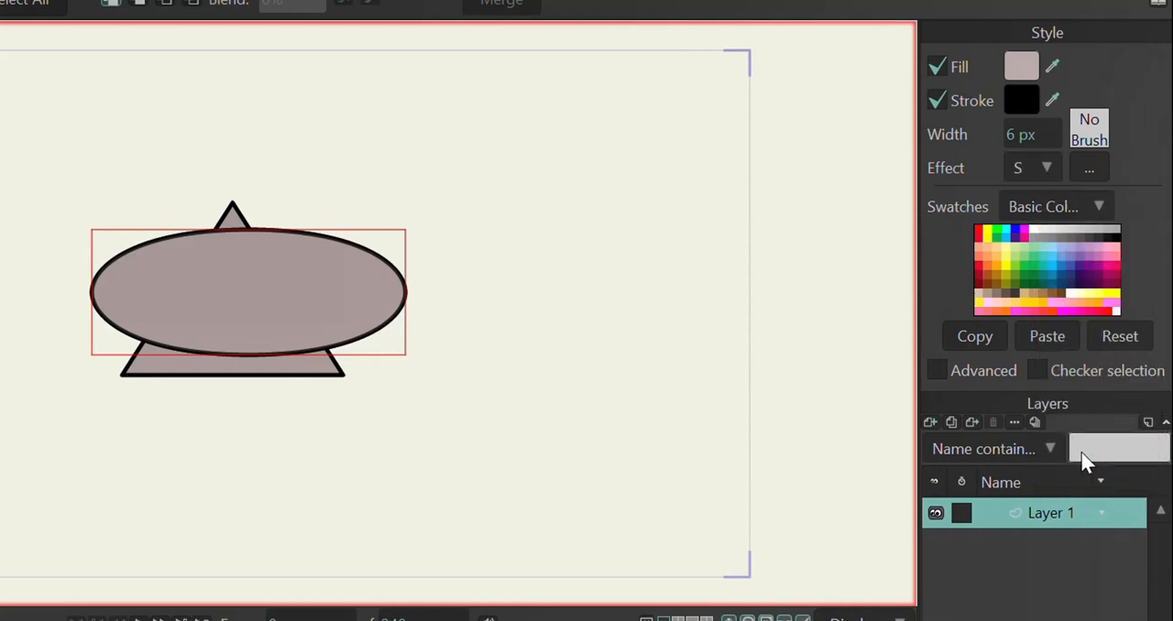
{"action": "left_click_drag", "start_coordinate": [417, 229], "coordinate": [625, 201]}
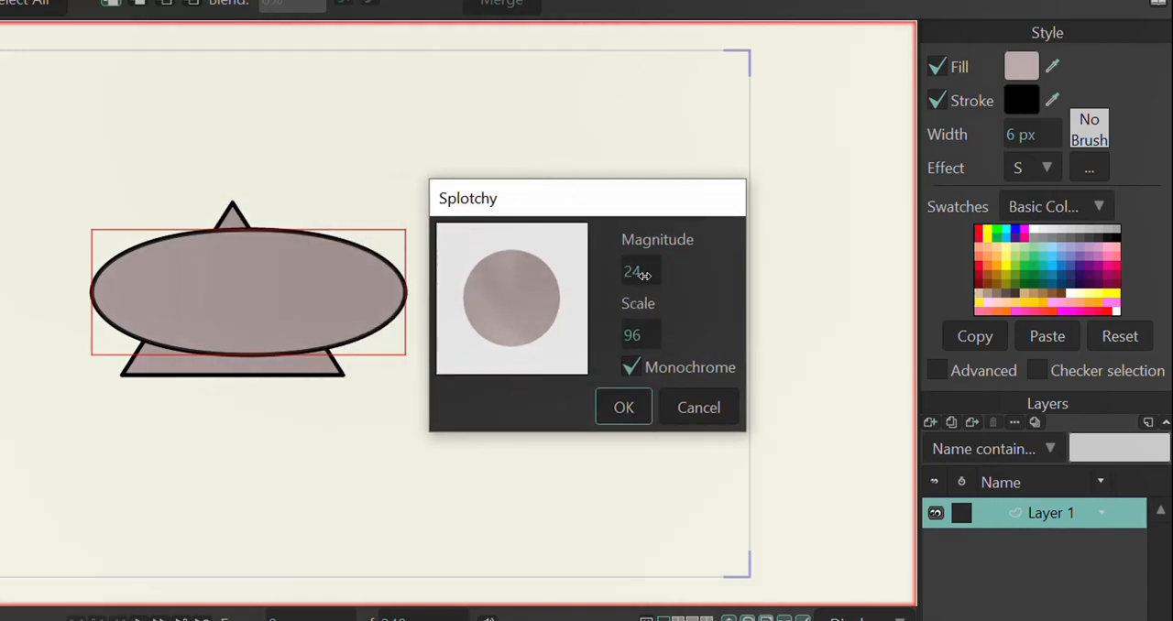
{"action": "left_click_drag", "start_coordinate": [644, 275], "coordinate": [652, 273]}
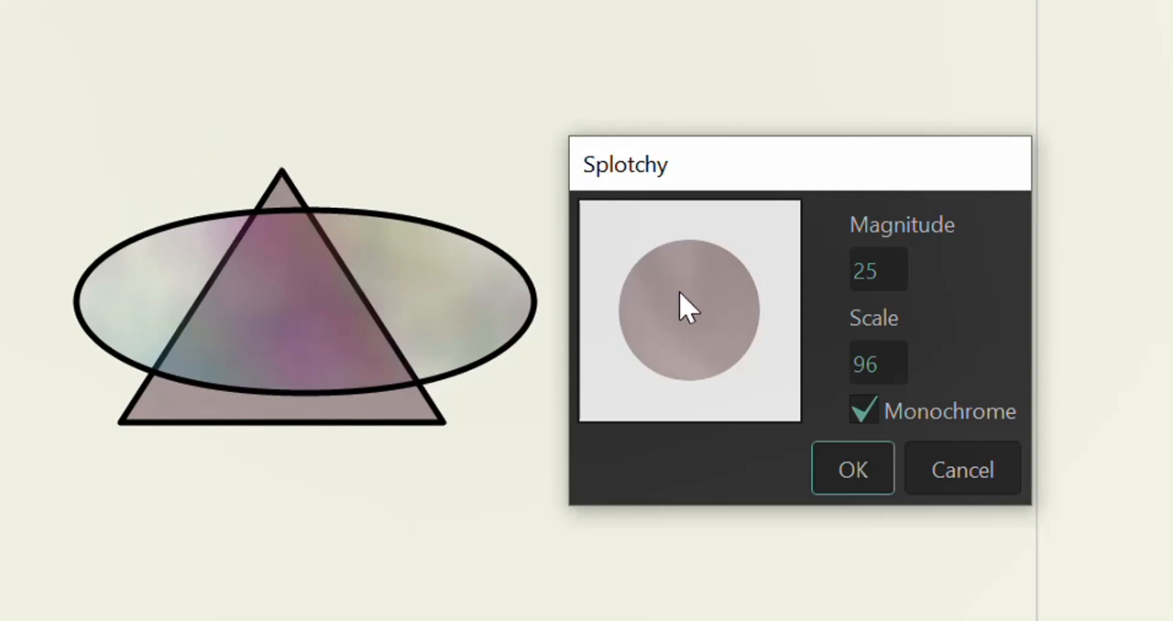
Step: Set the Splotchy effect's Scale to 94, toggle its Monochrome option and apply the settings
{"action": "left_click_drag", "start_coordinate": [882, 364], "coordinate": [849, 345]}
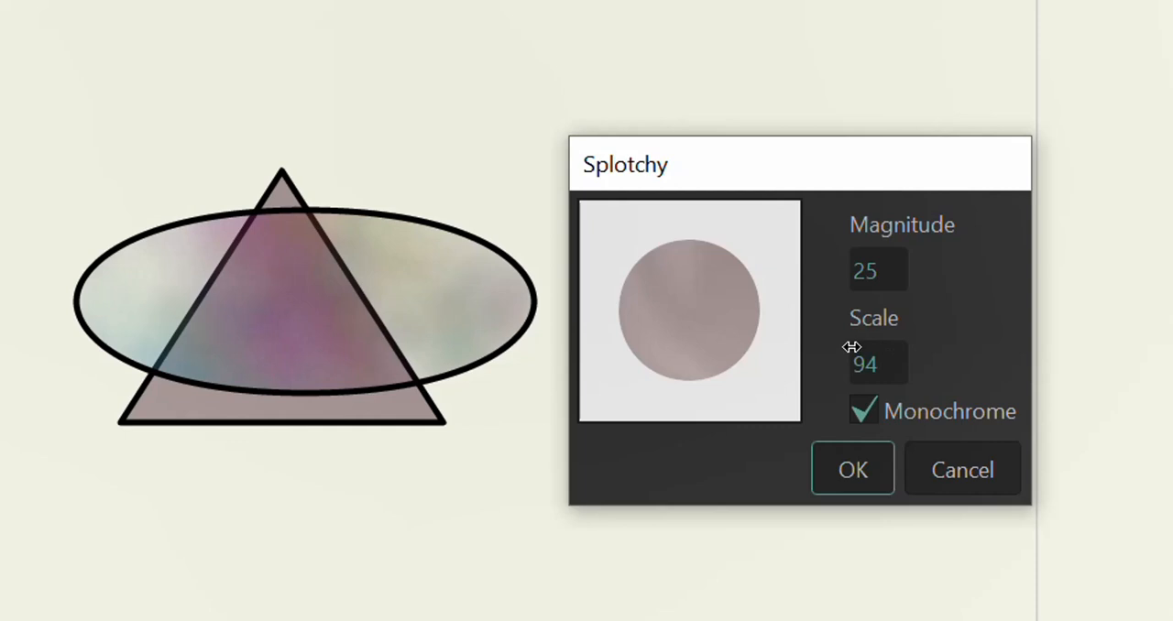
{"action": "left_click", "coordinate": [866, 420]}
{"action": "left_click", "coordinate": [865, 472]}
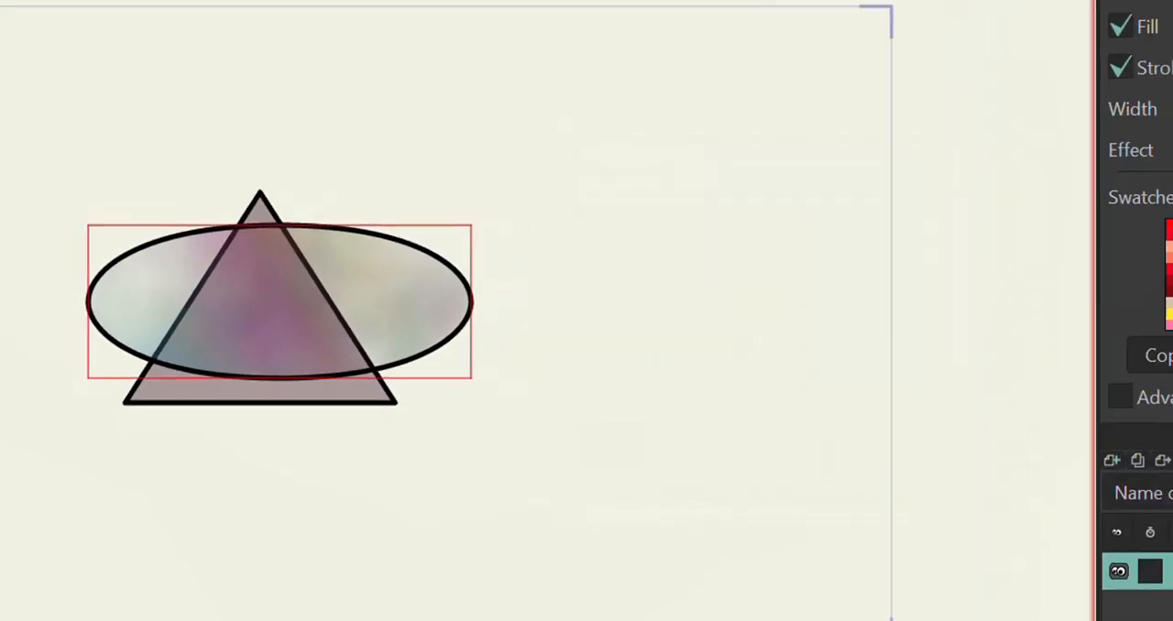
Step: Replace the ellipse's Splotchy effect with Spots, setting the spot length to 47 px and spot width to 14 px
{"action": "left_click", "coordinate": [1050, 179]}
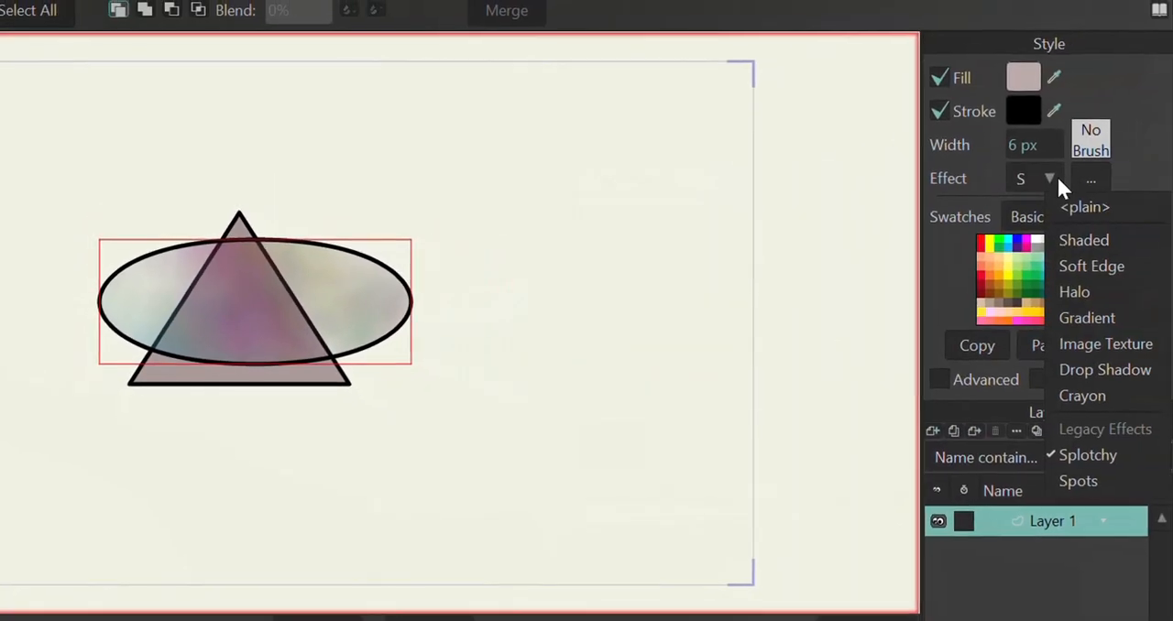
{"action": "left_click", "coordinate": [1055, 483]}
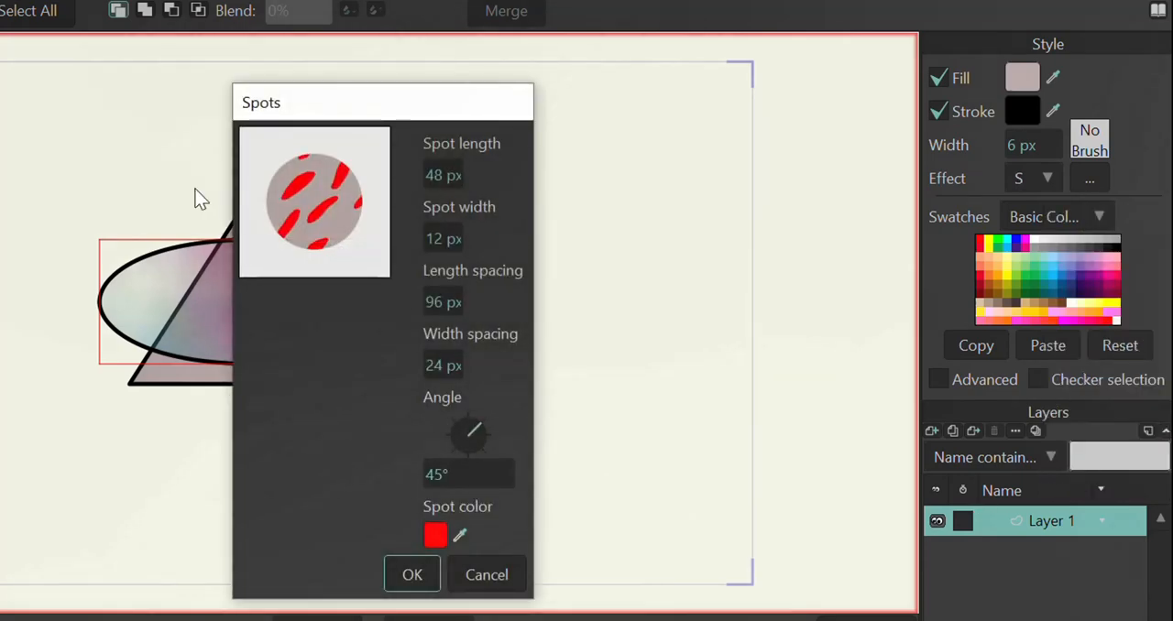
{"action": "mouse_move", "coordinate": [449, 174]}
{"action": "left_mouse_down"}
{"action": "mouse_move", "coordinate": [460, 165]}
{"action": "mouse_move", "coordinate": [438, 173]}
{"action": "left_mouse_up"}
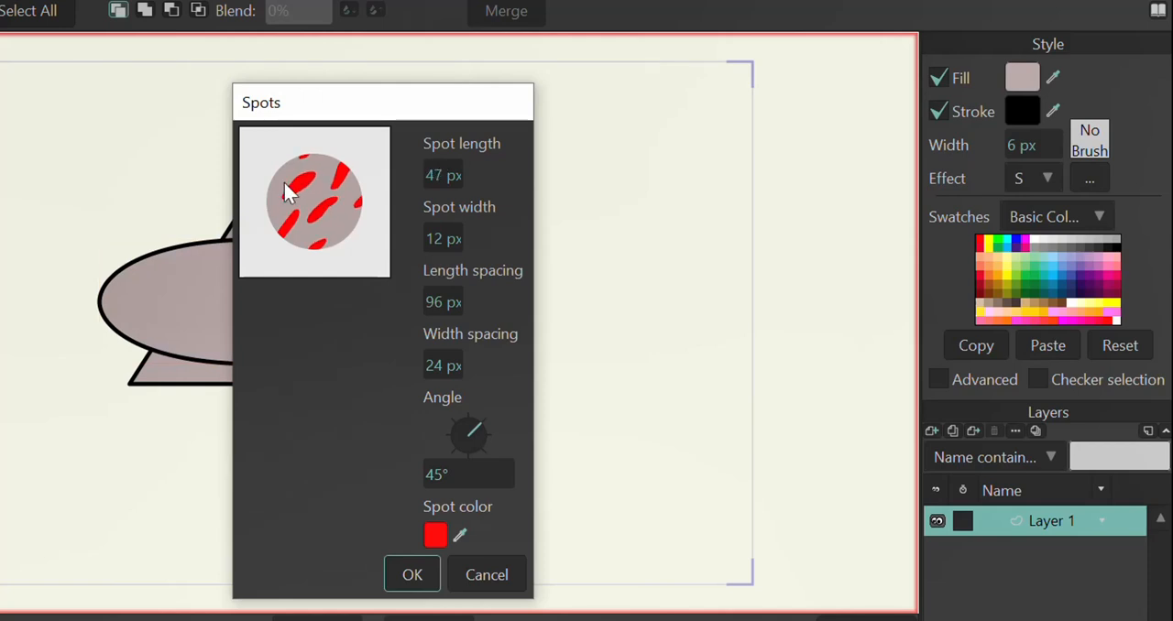
{"action": "left_click_drag", "start_coordinate": [367, 95], "coordinate": [498, 97]}
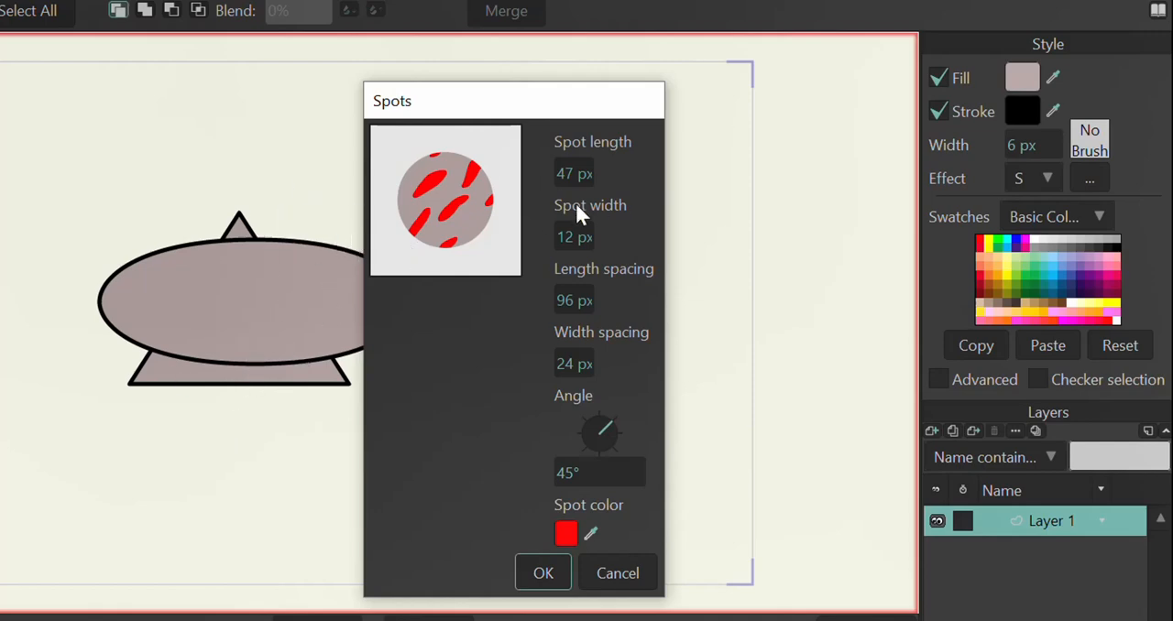
{"action": "left_click_drag", "start_coordinate": [573, 239], "coordinate": [589, 236]}
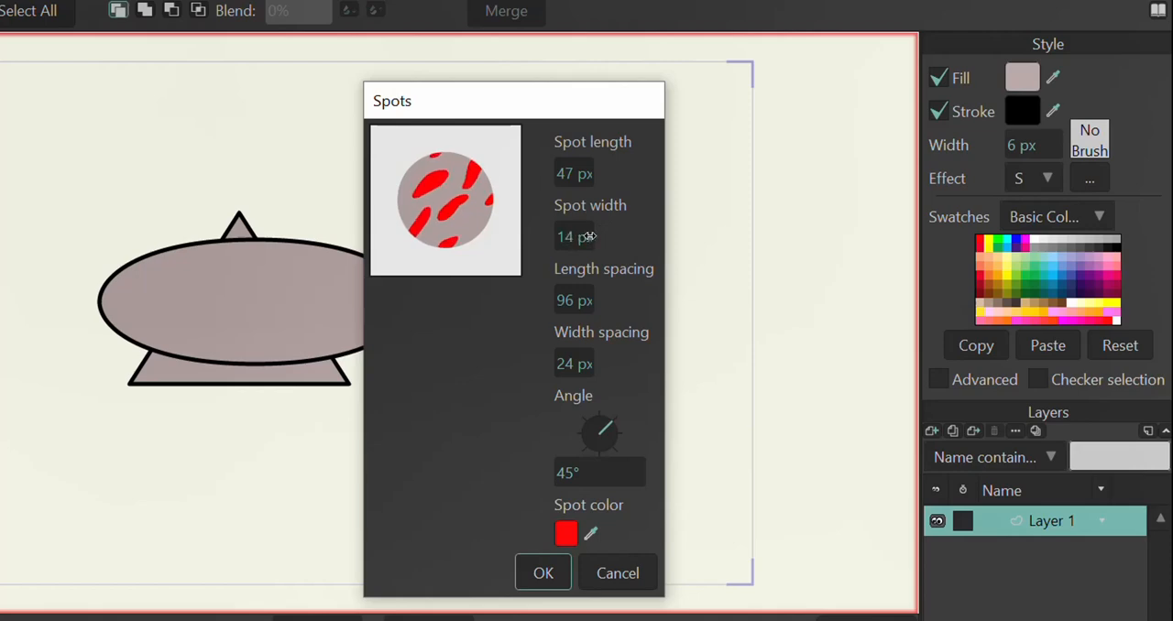
Step: Set the Spots effect's width spacing to 25 px and its angle to 177°
{"action": "mouse_move", "coordinate": [570, 302]}
{"action": "left_mouse_down"}
{"action": "mouse_move", "coordinate": [592, 299]}
{"action": "mouse_move", "coordinate": [567, 300]}
{"action": "left_mouse_up"}
{"action": "mouse_move", "coordinate": [565, 370]}
{"action": "left_mouse_down"}
{"action": "mouse_move", "coordinate": [586, 366]}
{"action": "mouse_move", "coordinate": [574, 367]}
{"action": "left_mouse_up"}
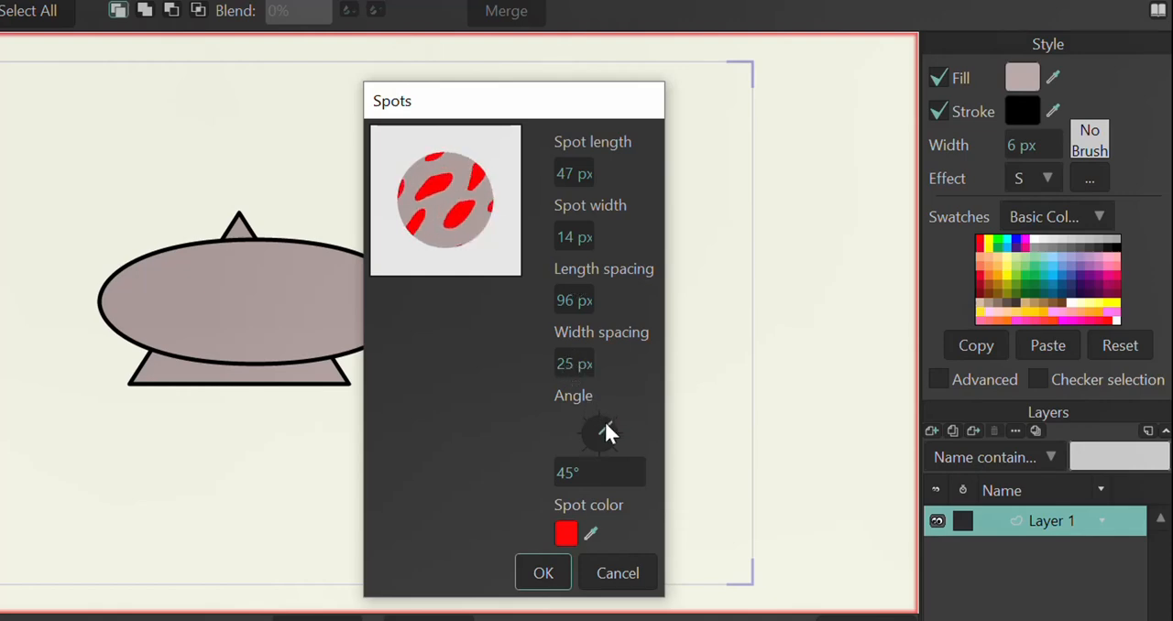
{"action": "mouse_move", "coordinate": [604, 421]}
{"action": "left_mouse_down"}
{"action": "mouse_move", "coordinate": [583, 426]}
{"action": "mouse_move", "coordinate": [596, 419]}
{"action": "left_mouse_up"}
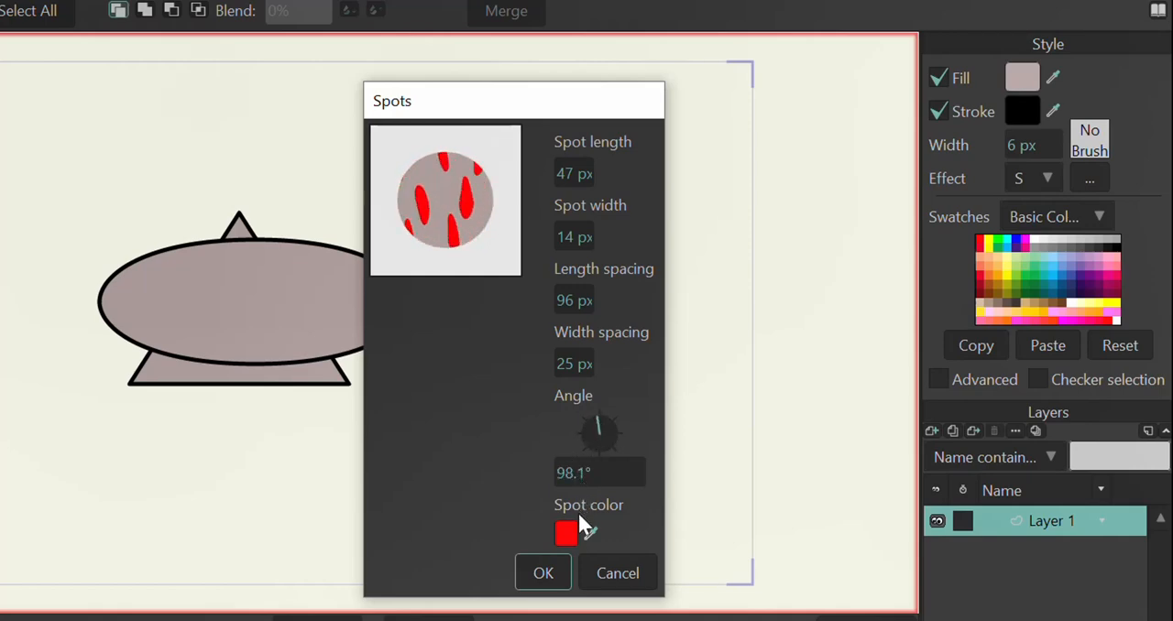
{"action": "left_click_drag", "start_coordinate": [582, 473], "coordinate": [586, 438]}
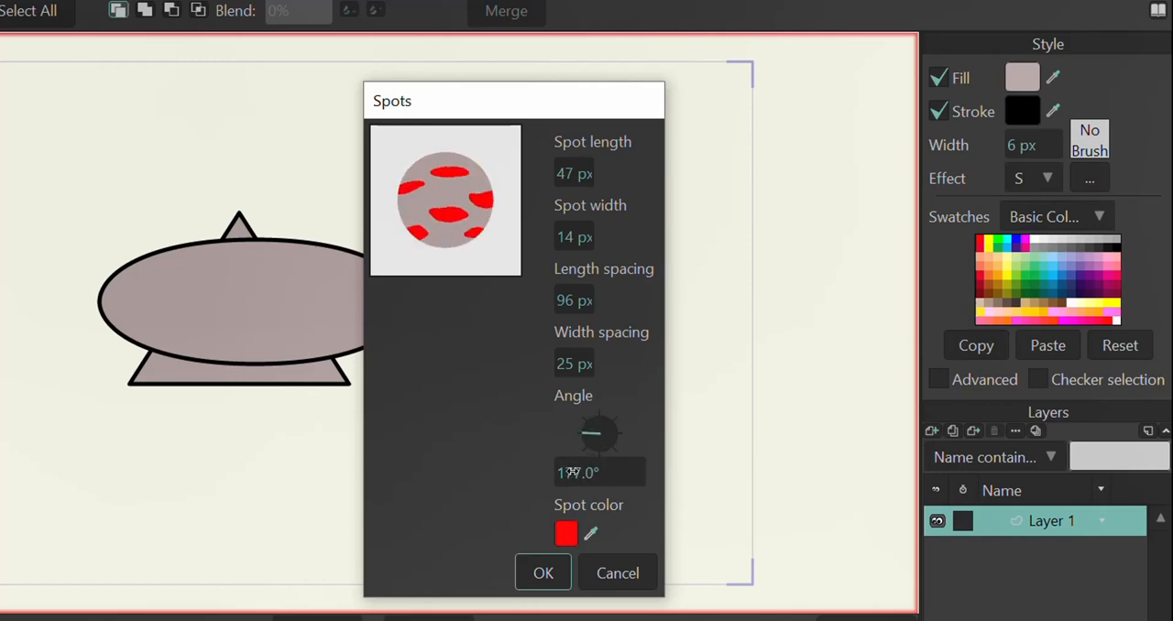
Step: Change the spot color to magenta FF00F6, apply the Spots effect, preview it in a render and close the preview
{"action": "left_click", "coordinate": [566, 534]}
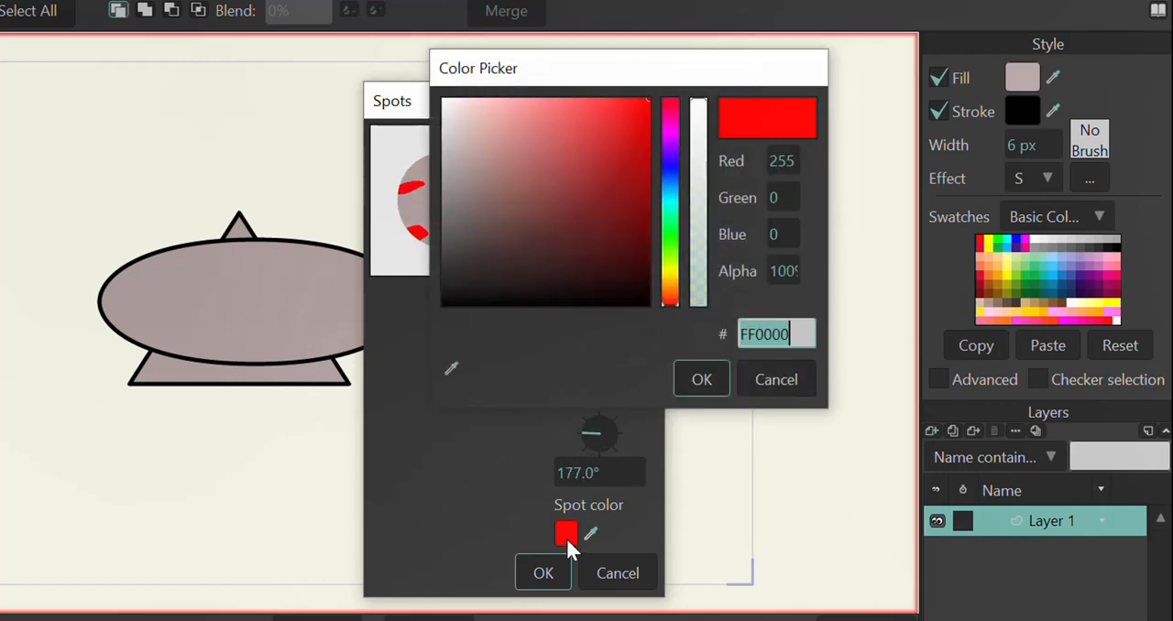
{"action": "left_click", "coordinate": [669, 131]}
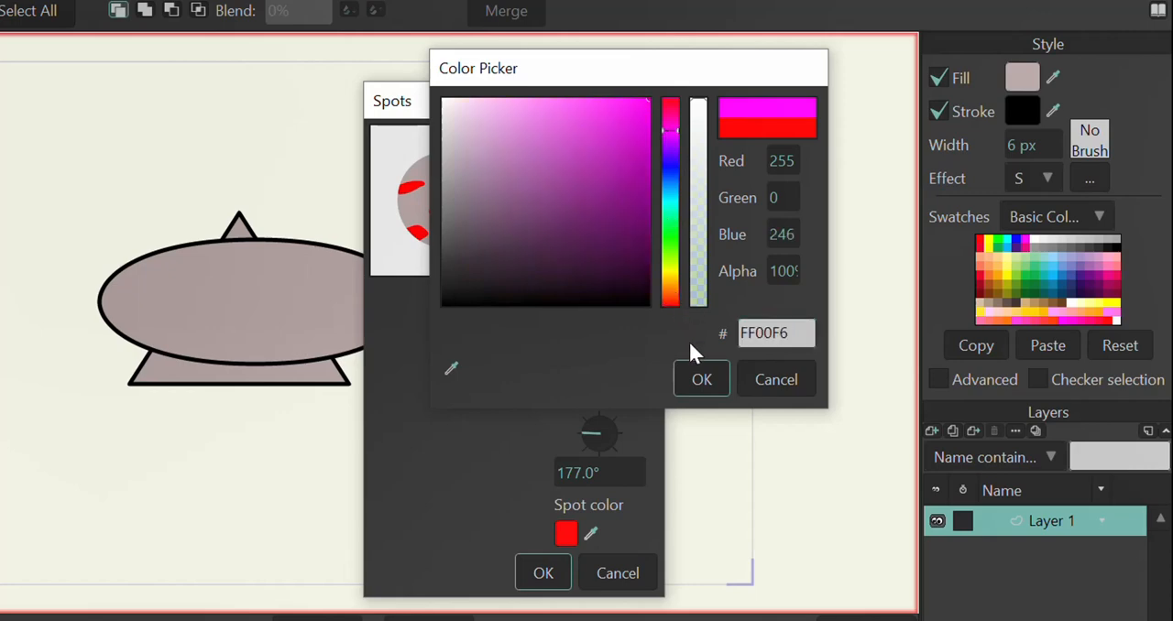
{"action": "left_click", "coordinate": [701, 381]}
{"action": "left_click", "coordinate": [546, 575]}
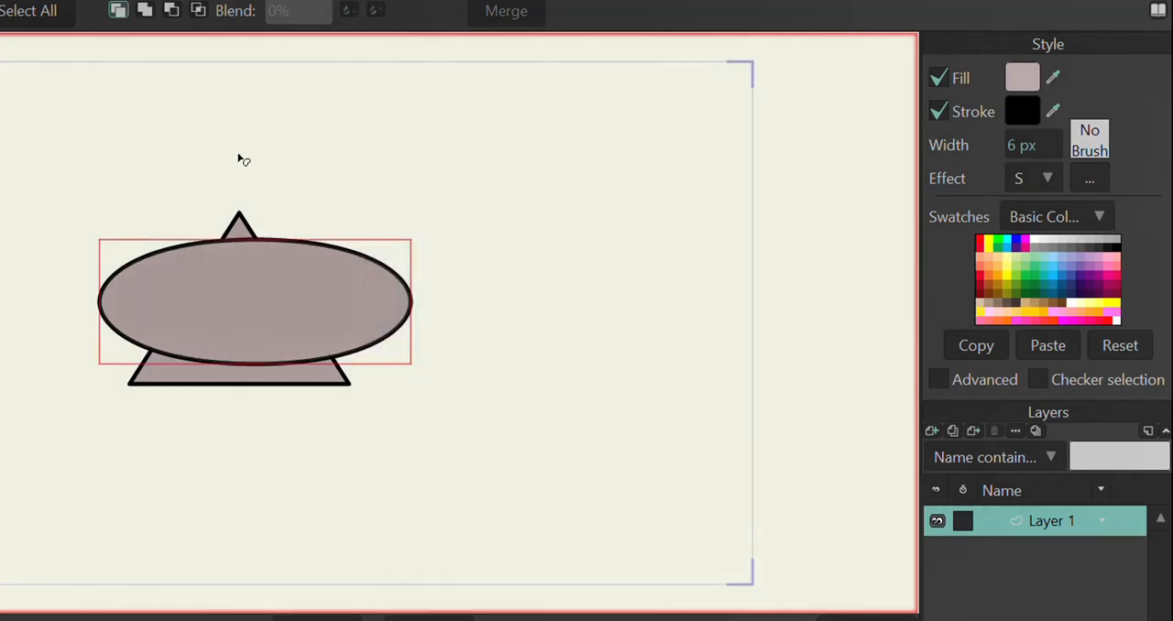
{"action": "key", "text": "ctrl+r"}
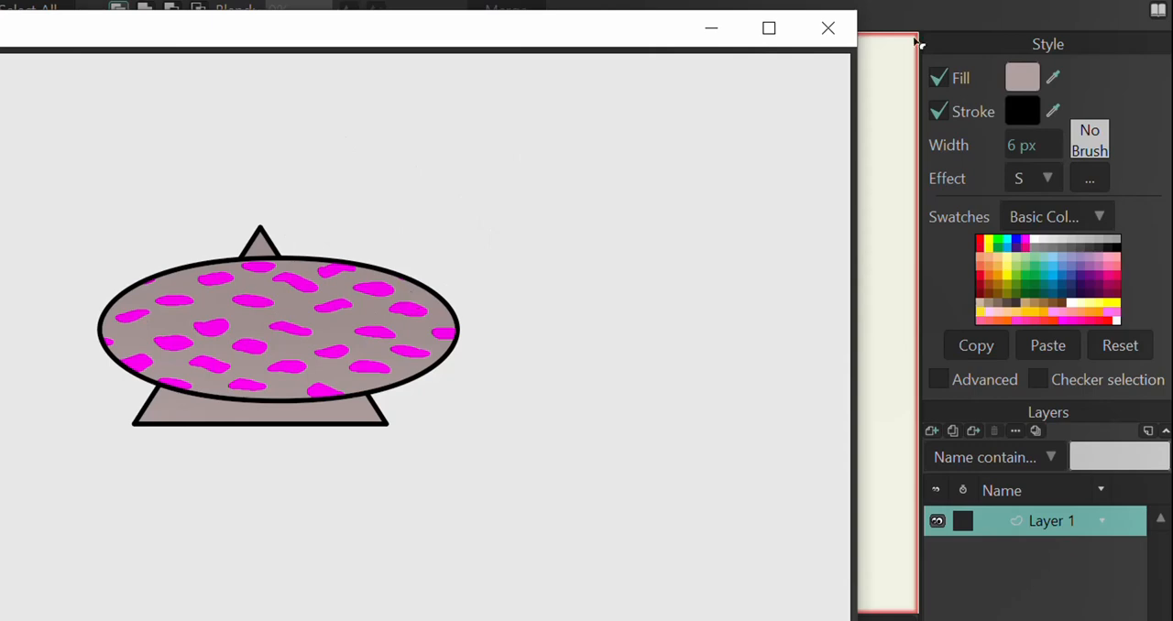
{"action": "left_click", "coordinate": [828, 29]}
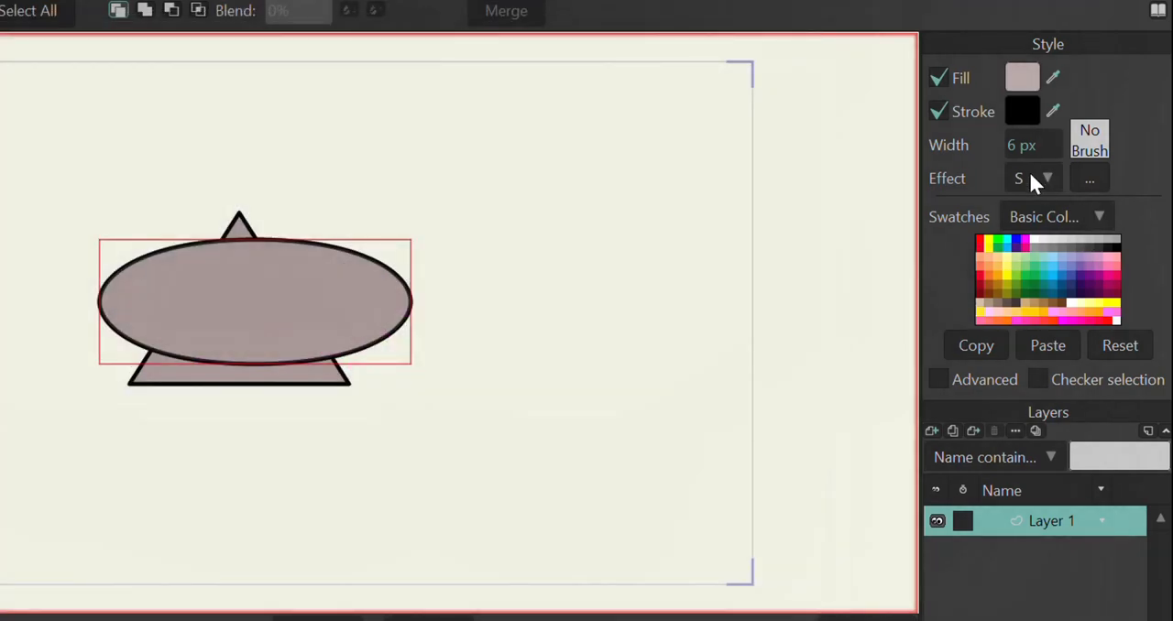
Step: Move the ellipse off the triangle, placing it clear of the triangle's right side and slightly higher
{"action": "left_click", "coordinate": [1043, 174]}
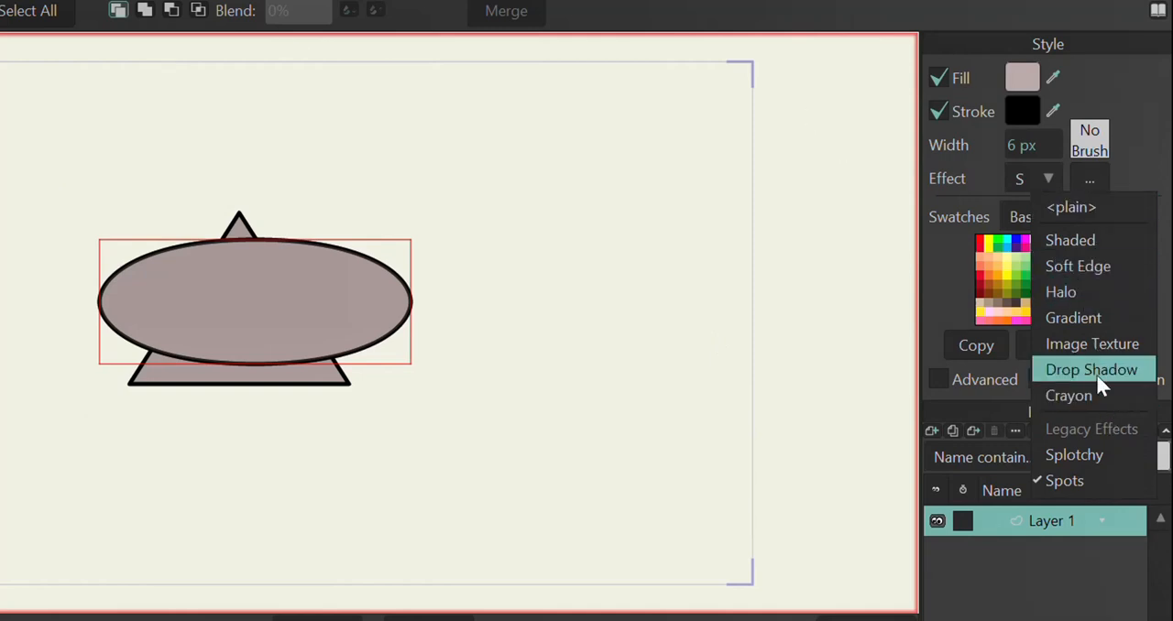
{"action": "left_click", "coordinate": [760, 278]}
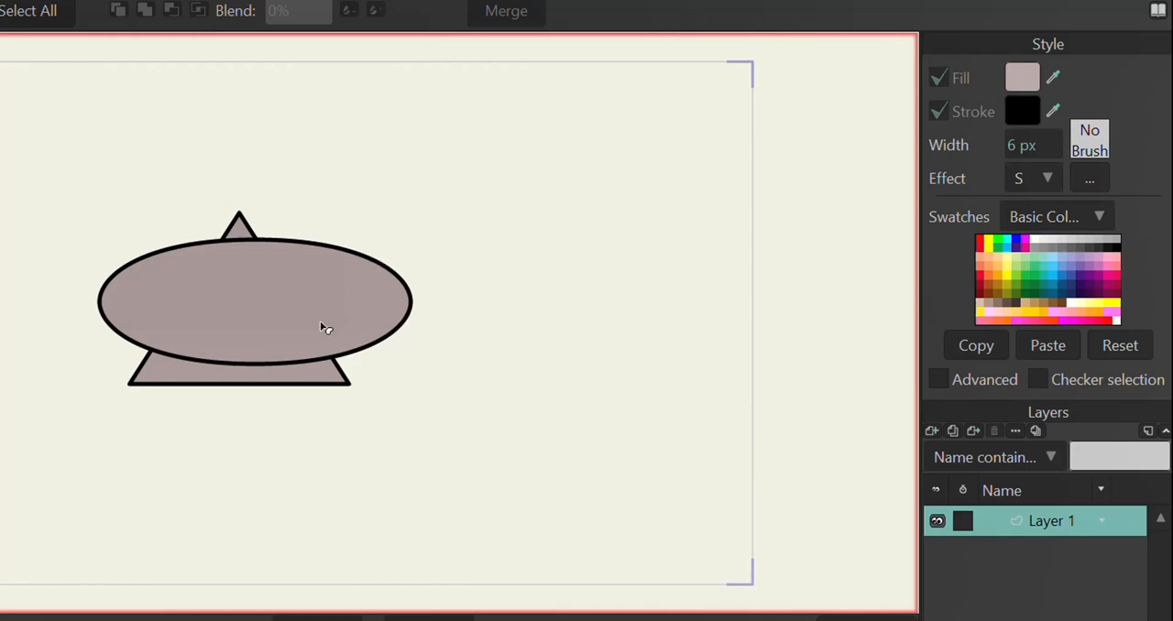
{"action": "left_click", "coordinate": [225, 284]}
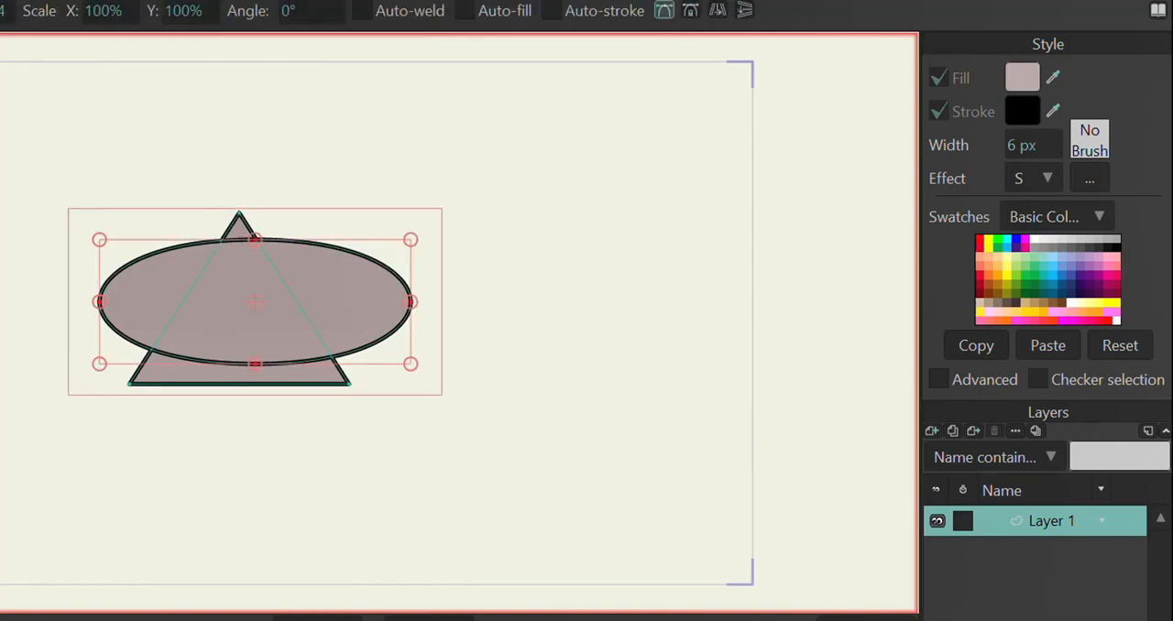
{"action": "left_click_drag", "start_coordinate": [226, 306], "coordinate": [514, 247]}
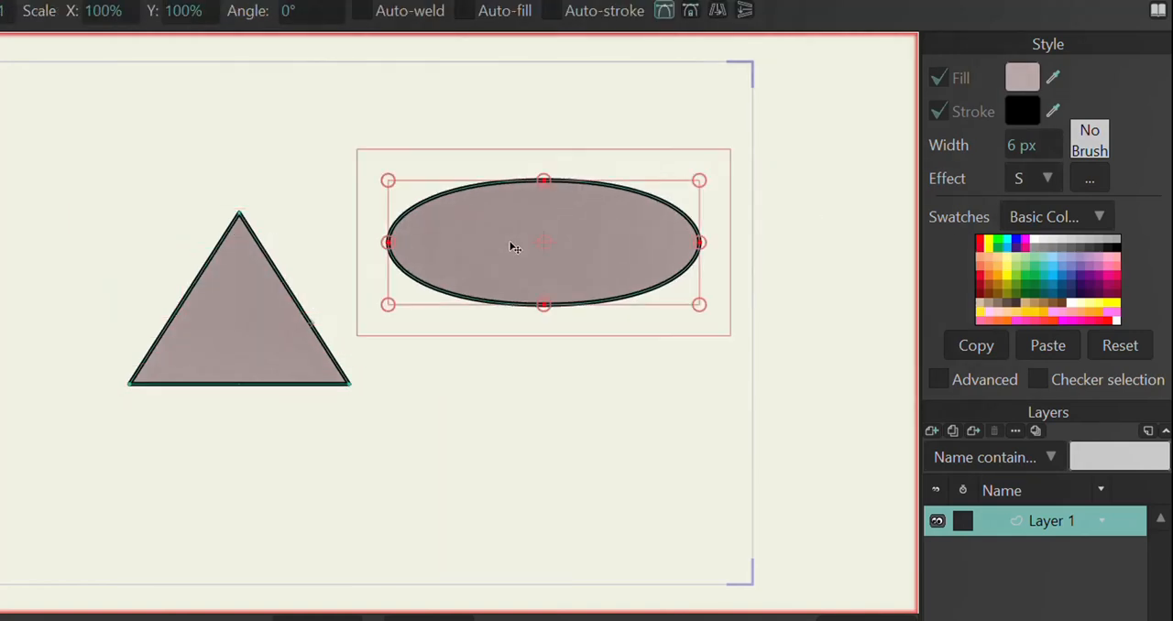
Step: Show the advanced style options and look through the lists of existing shapes and preset styles
{"action": "left_click", "coordinate": [939, 381]}
{"action": "left_click", "coordinate": [939, 389]}
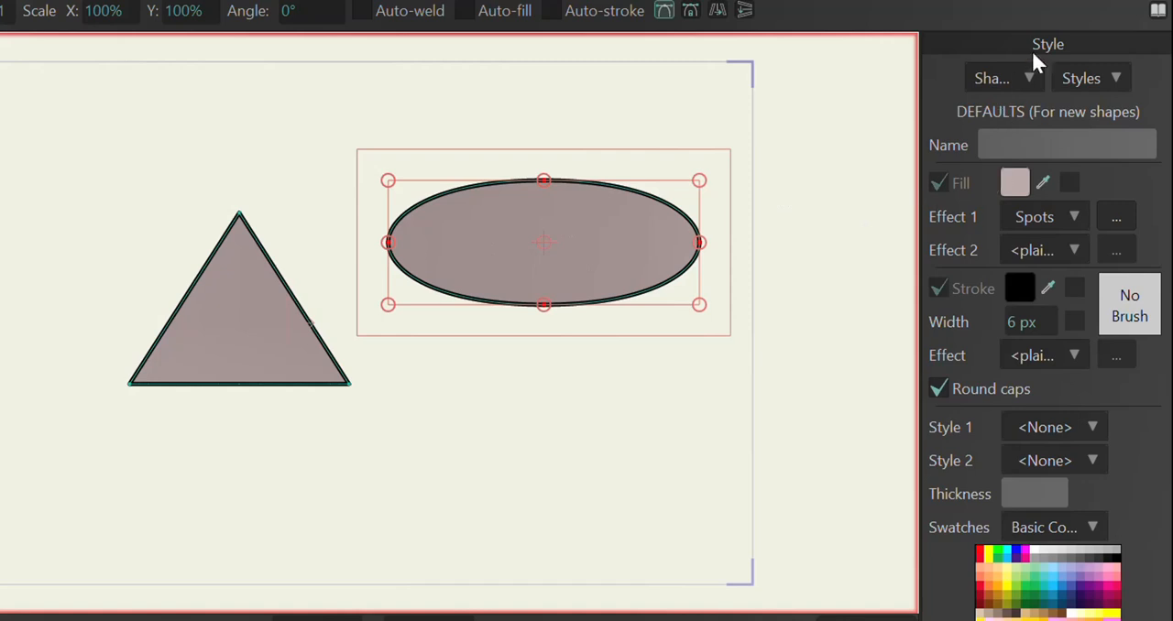
{"action": "left_click", "coordinate": [1029, 77]}
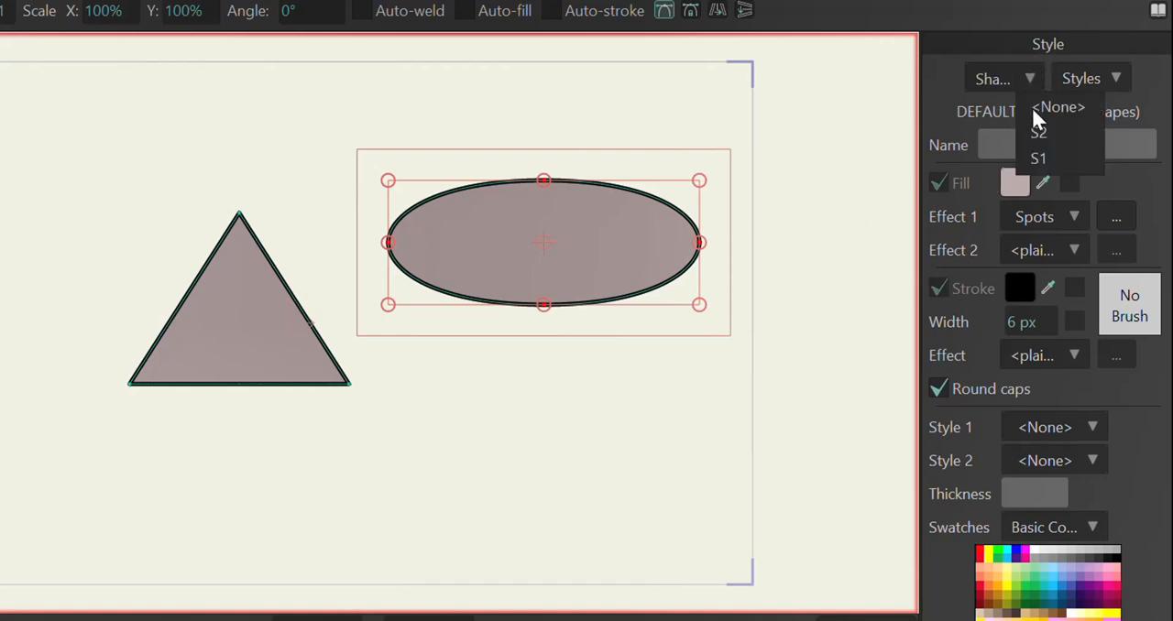
{"action": "left_click", "coordinate": [1036, 77]}
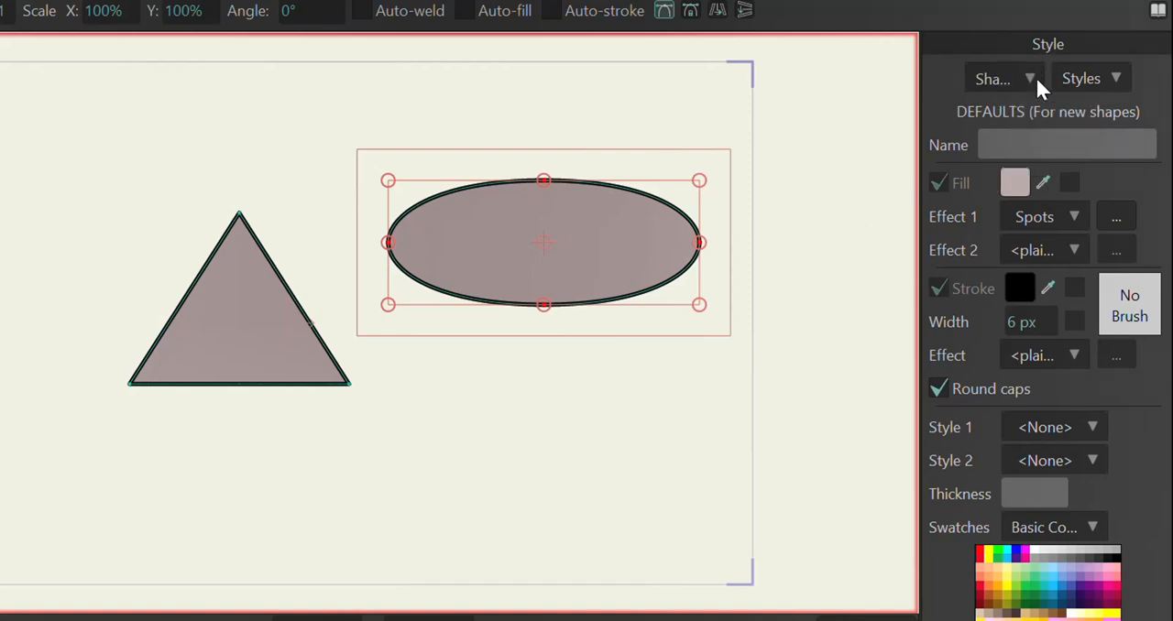
{"action": "left_click", "coordinate": [1109, 80]}
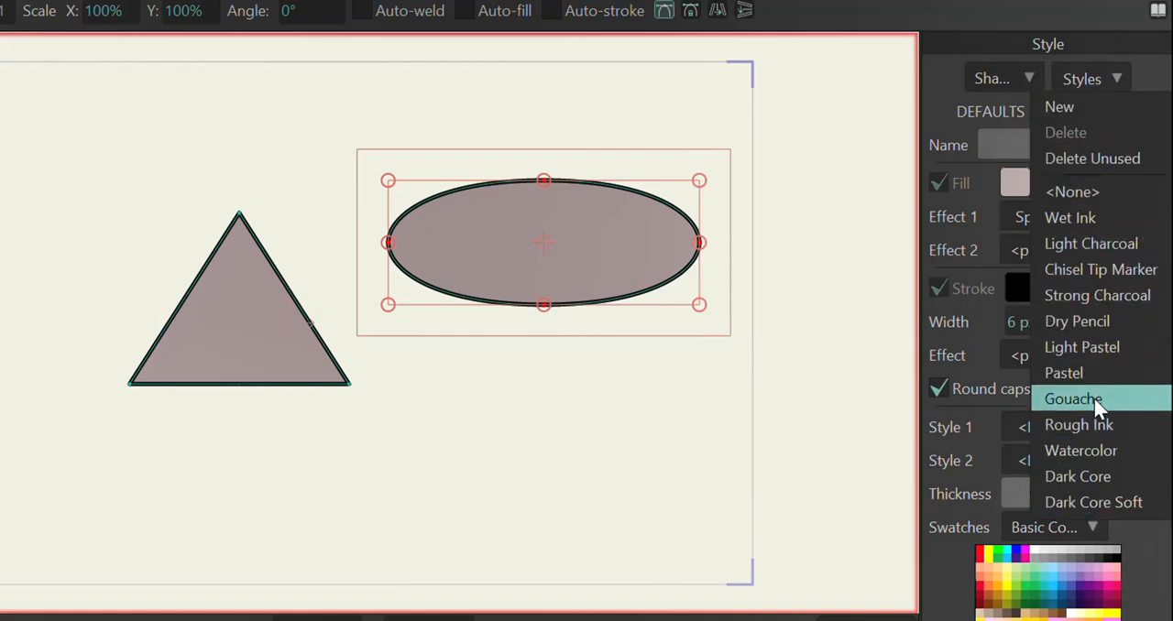
{"action": "left_click", "coordinate": [1162, 80]}
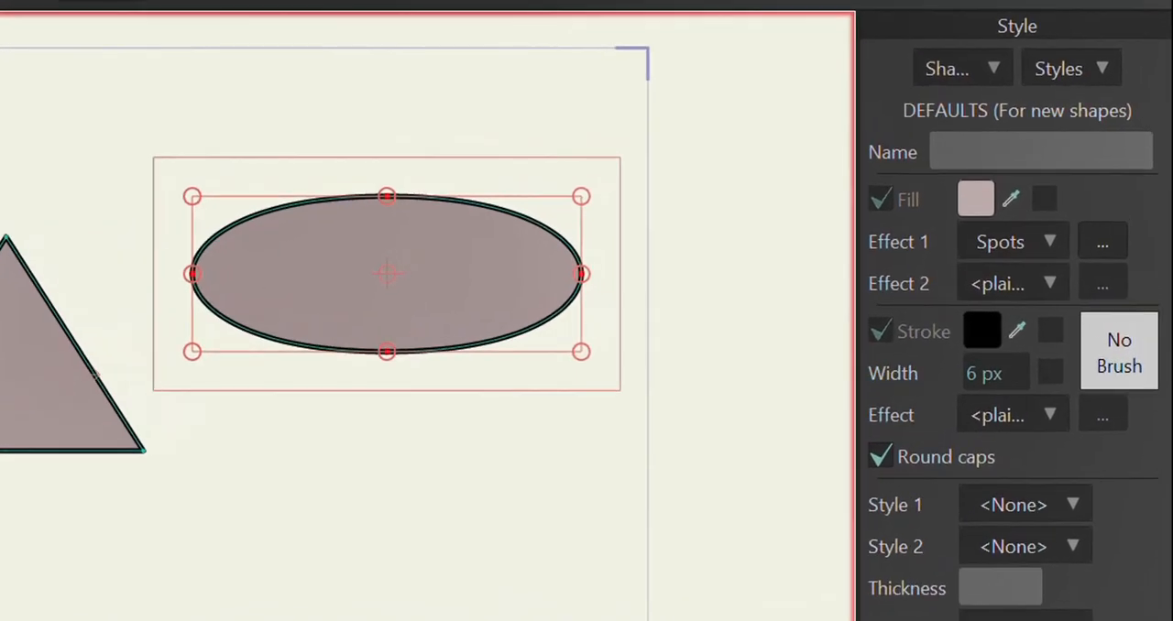
Step: Select the ellipse with the Select Shape tool and look through the choices for its first fill effect
{"action": "key", "text": "q"}
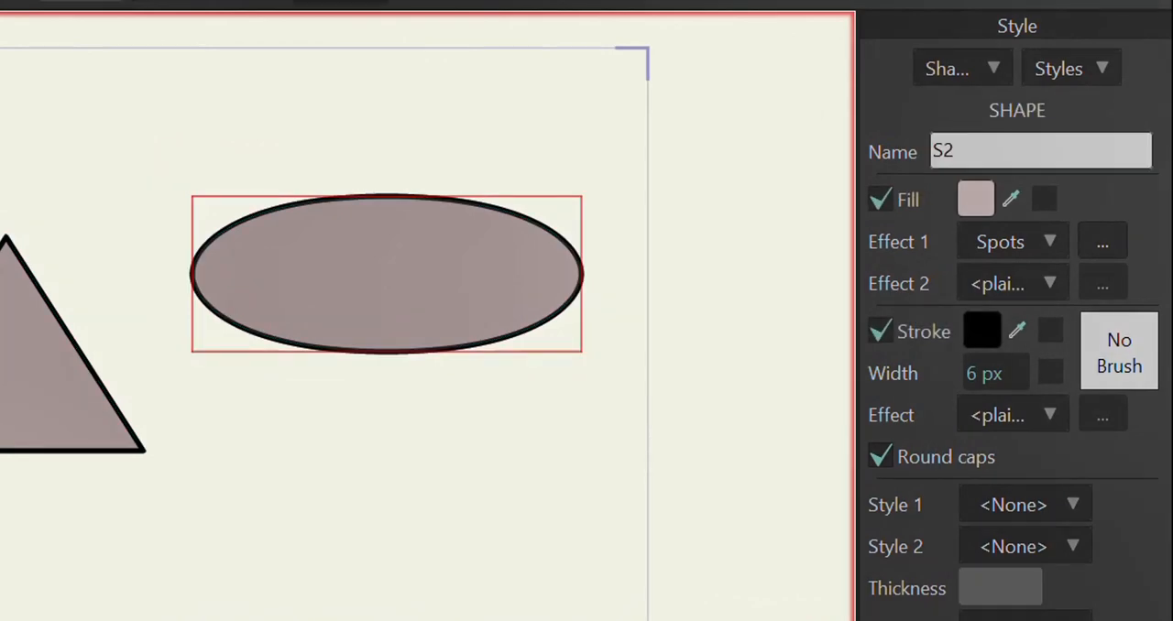
{"action": "left_click", "coordinate": [655, 555]}
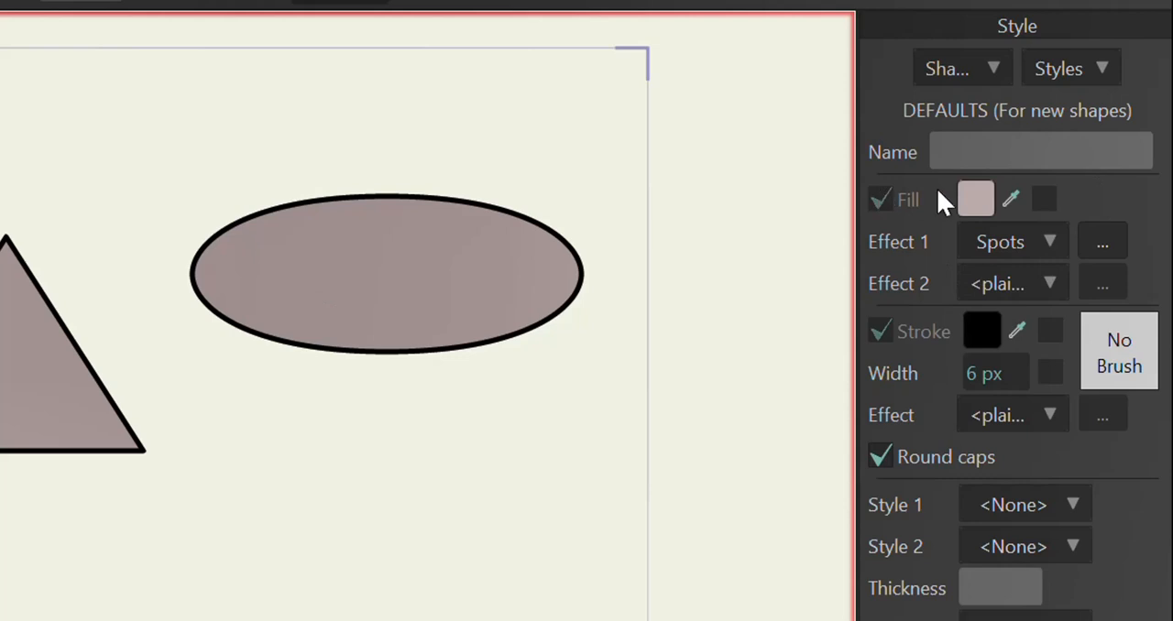
{"action": "left_click", "coordinate": [459, 278]}
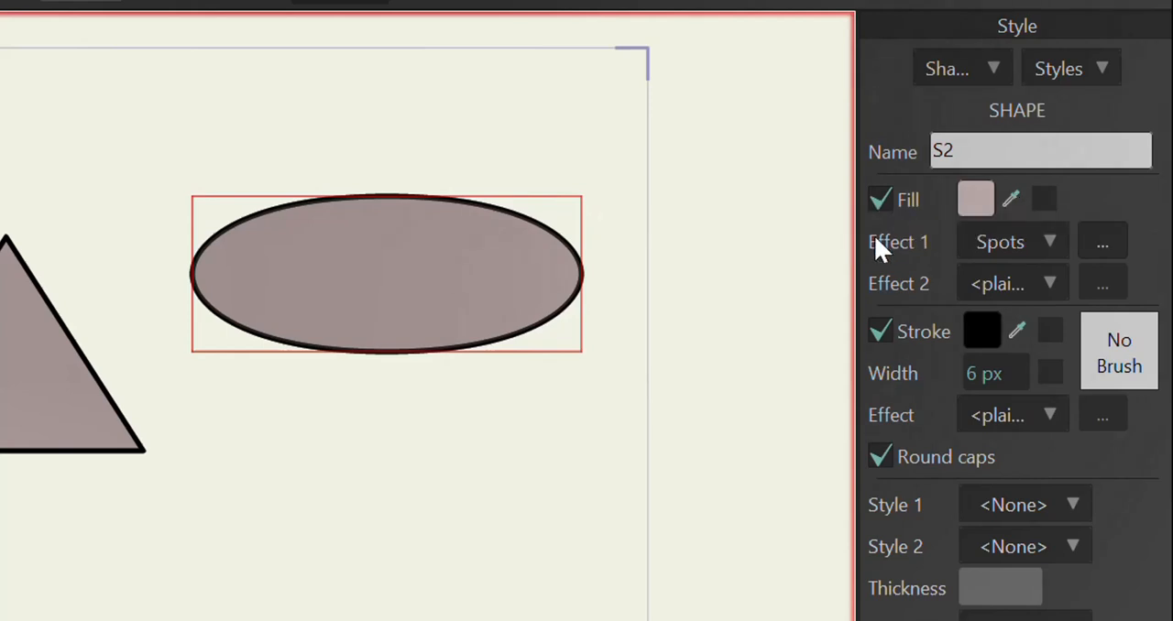
{"action": "left_click", "coordinate": [1051, 236]}
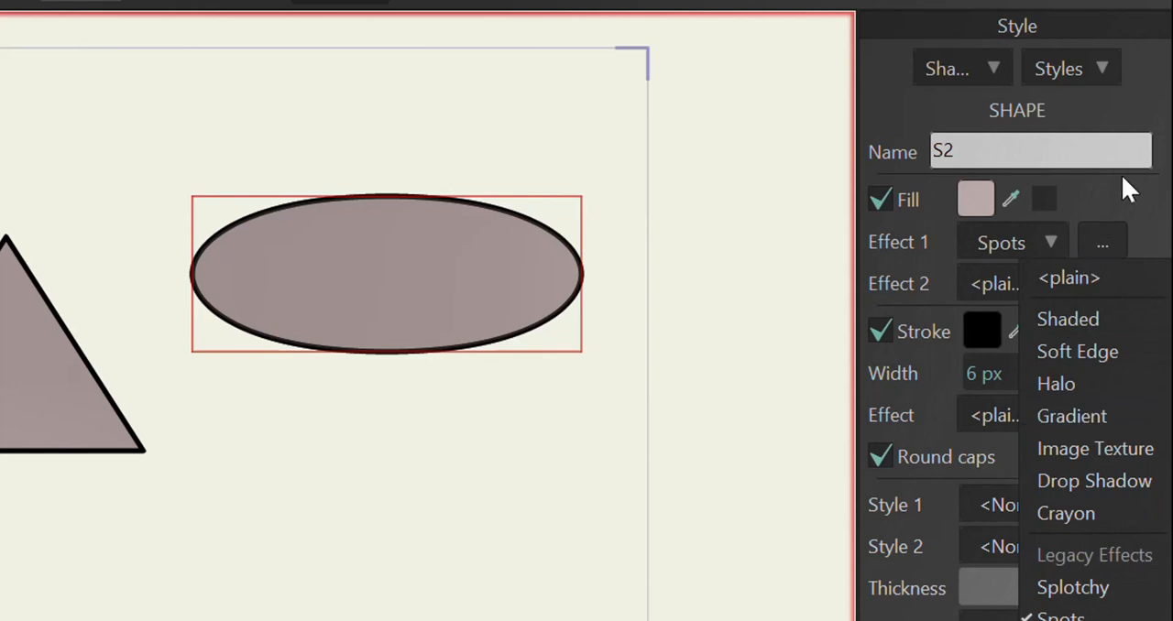
{"action": "left_click", "coordinate": [1127, 206]}
Step: Add Drop Shadow with its default settings as the ellipse's second fill effect, preview it in a render and close the preview
{"action": "left_click", "coordinate": [1046, 281]}
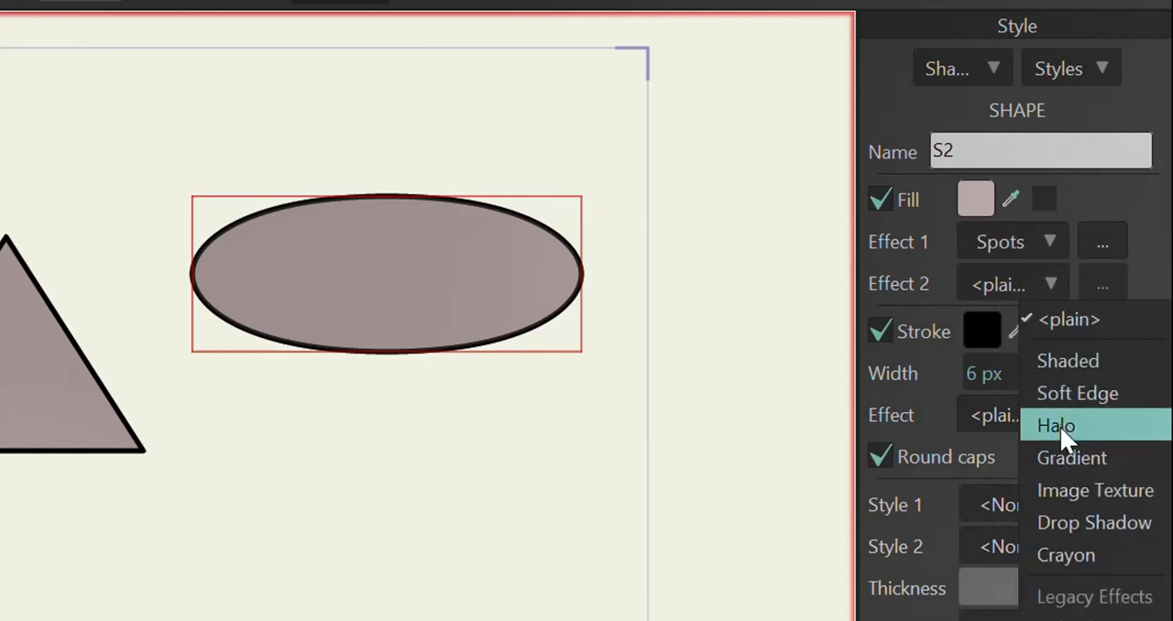
{"action": "left_click", "coordinate": [1080, 524]}
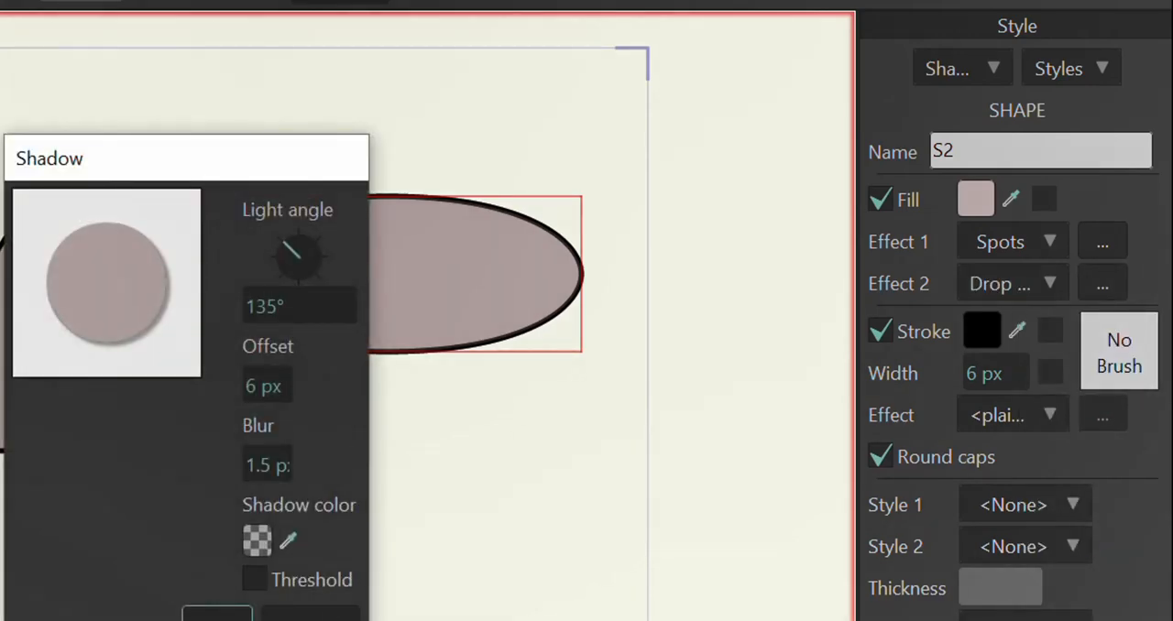
{"action": "left_click", "coordinate": [217, 614]}
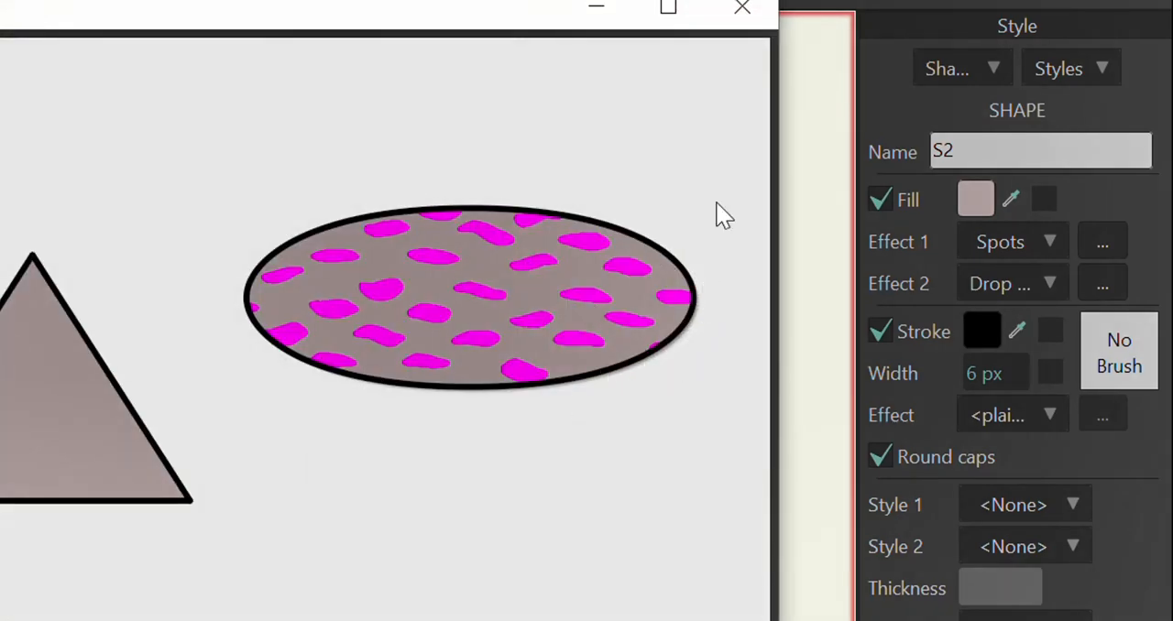
{"action": "left_click", "coordinate": [760, 23]}
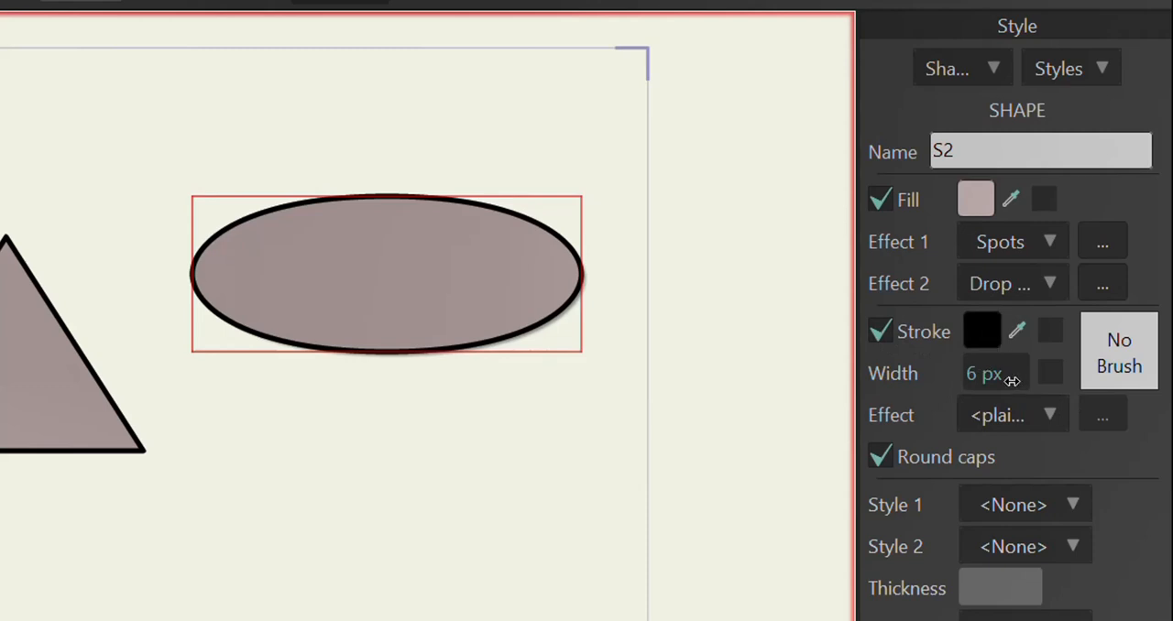
Step: Apply the Spots effect with its default settings to the ellipse's stroke, preview it in a render and close the preview
{"action": "left_click", "coordinate": [1043, 414]}
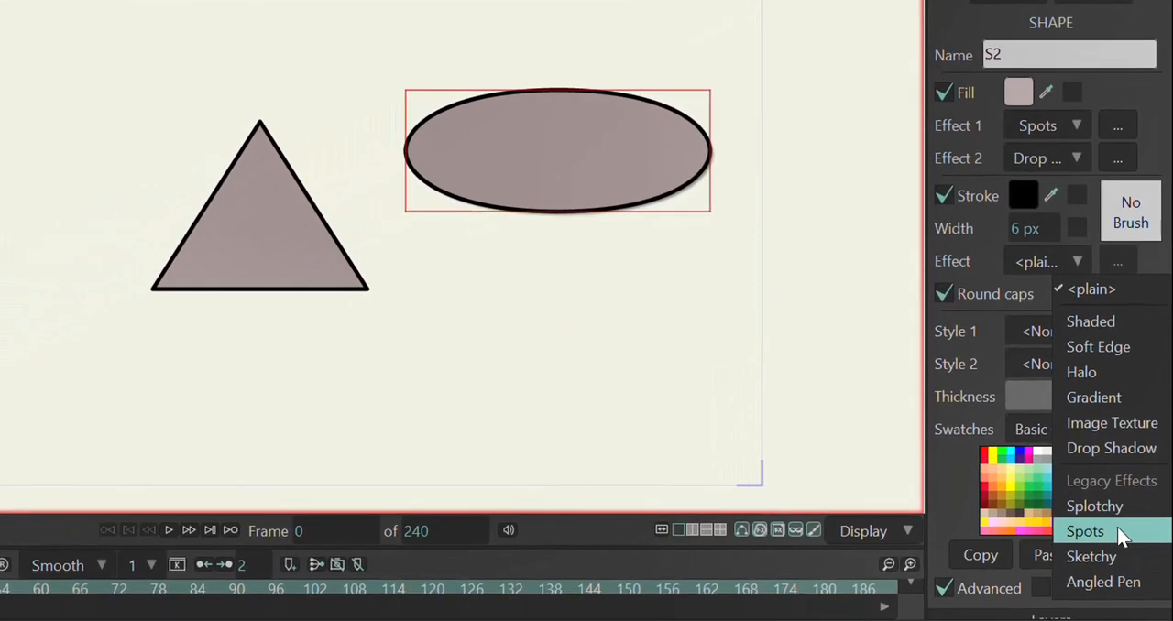
{"action": "left_click", "coordinate": [1120, 533]}
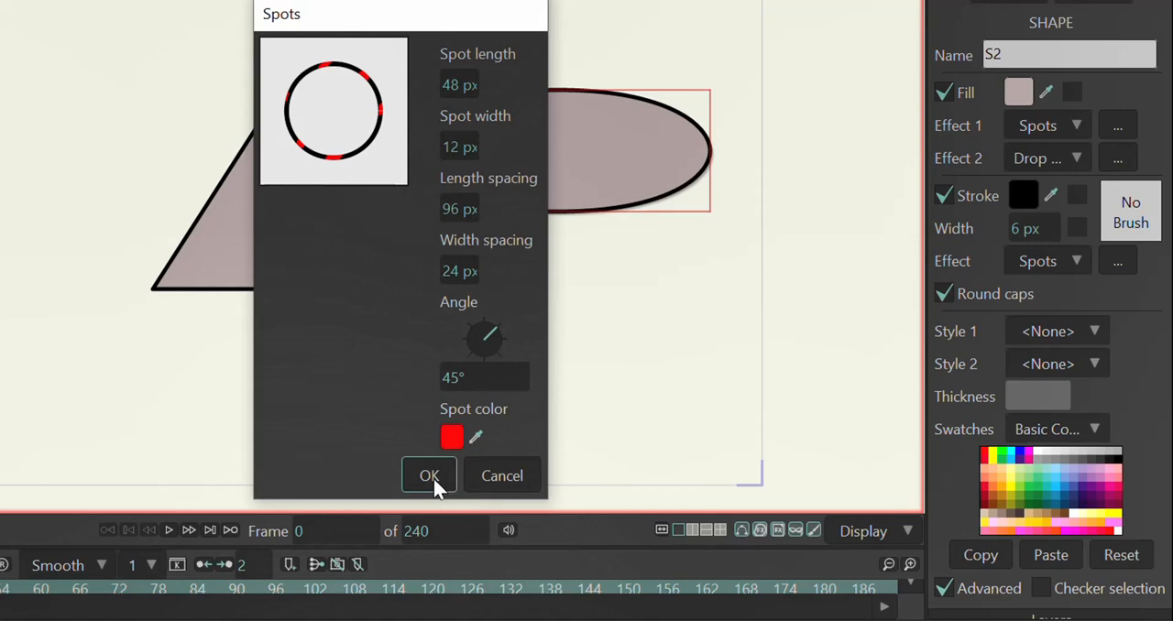
{"action": "left_click", "coordinate": [431, 476]}
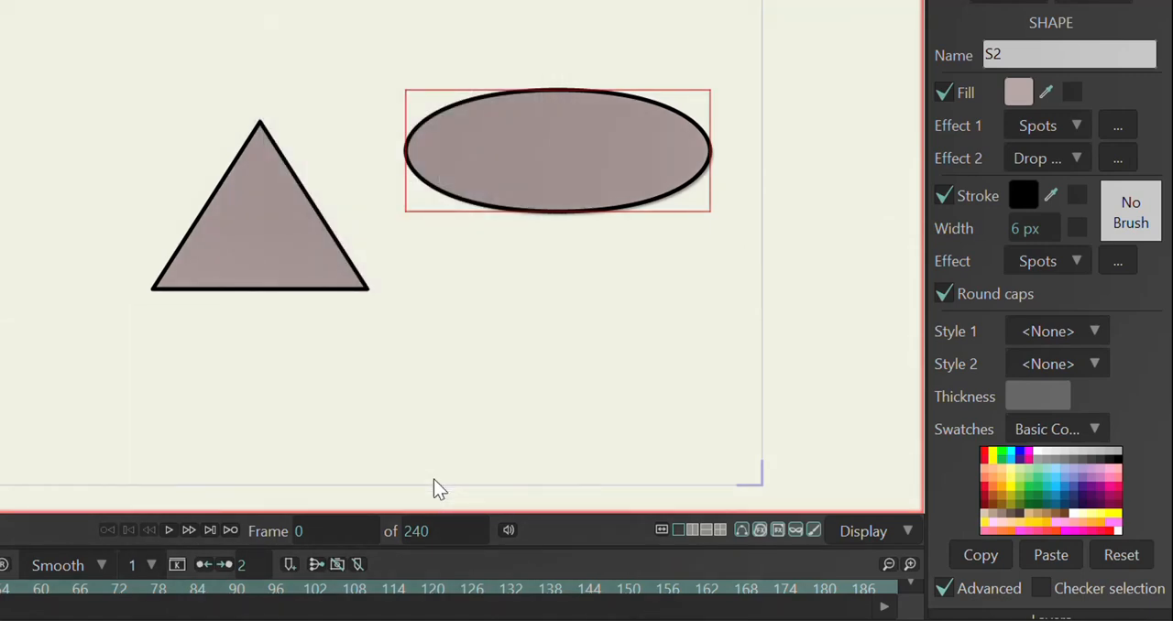
{"action": "key", "text": "ctrl+r"}
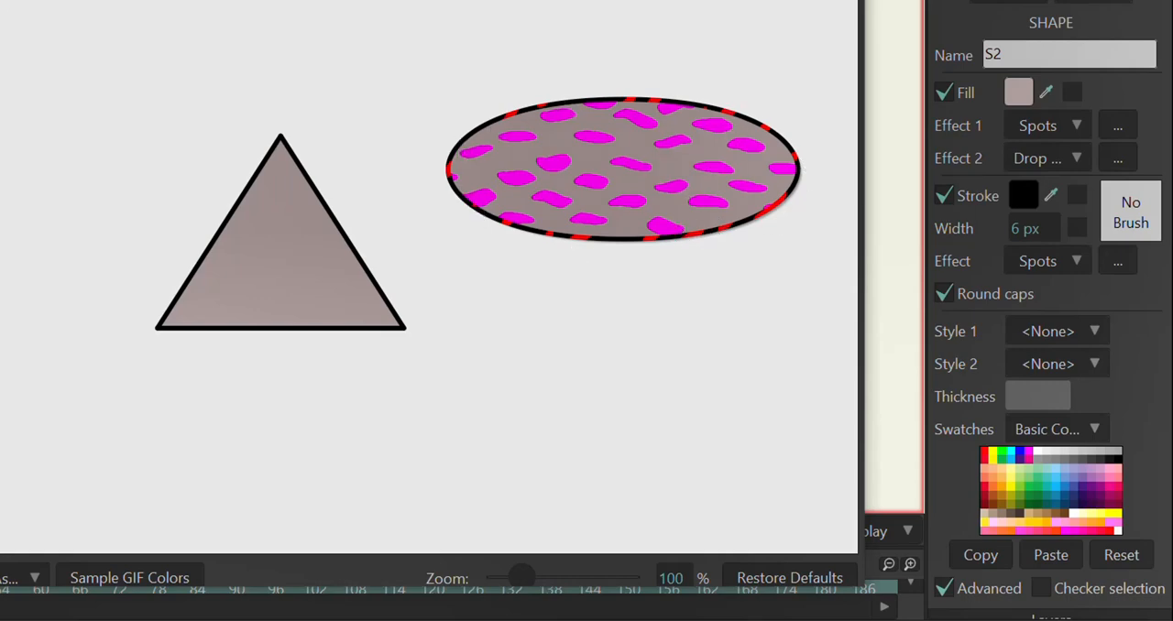
{"action": "left_click", "coordinate": [847, 0]}
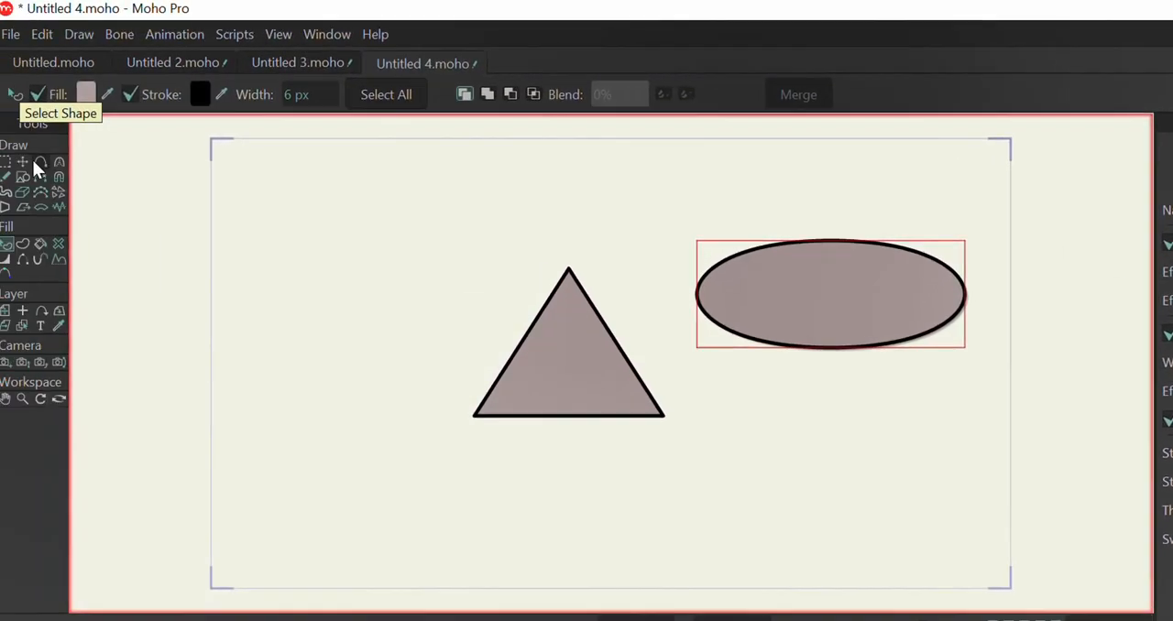
Step: Draw a nearly horizontal line below the triangle and give it a visible stroke with the Paint Bucket tool
{"action": "left_click", "coordinate": [36, 162]}
{"action": "left_click_drag", "start_coordinate": [560, 476], "coordinate": [736, 472]}
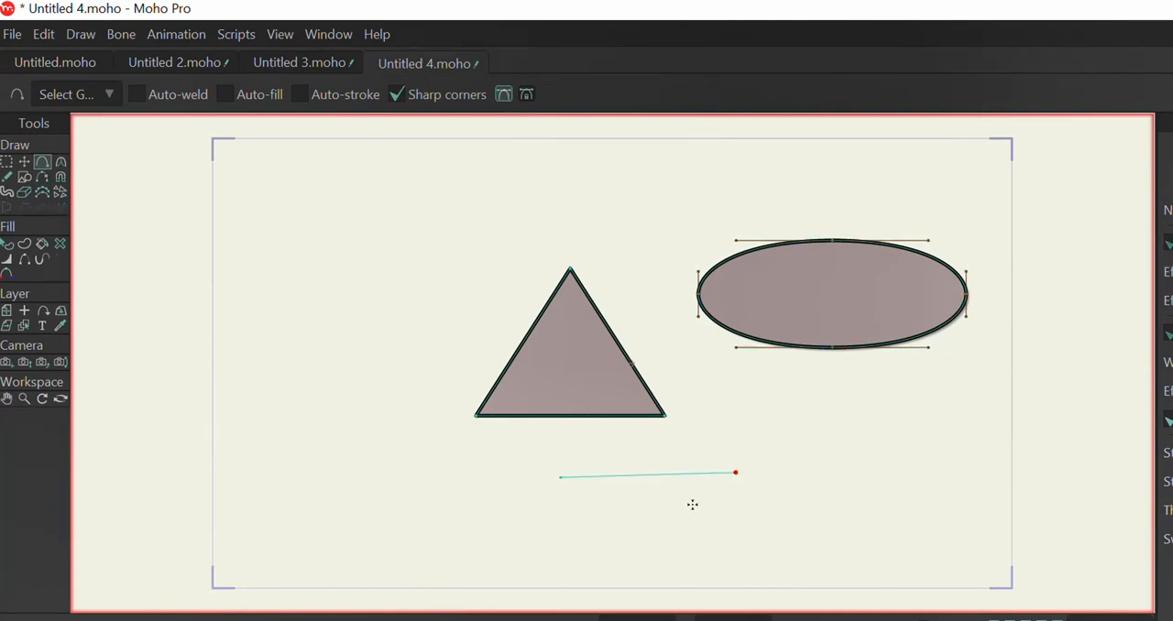
{"action": "left_click", "coordinate": [25, 245]}
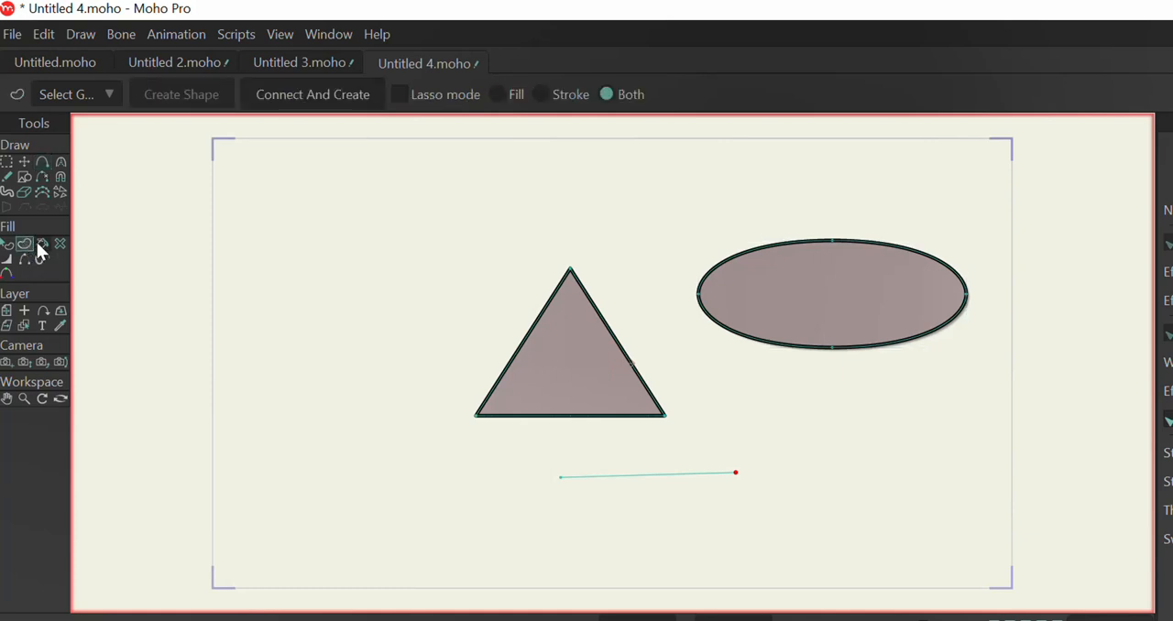
{"action": "left_click", "coordinate": [39, 244]}
{"action": "left_click", "coordinate": [695, 474]}
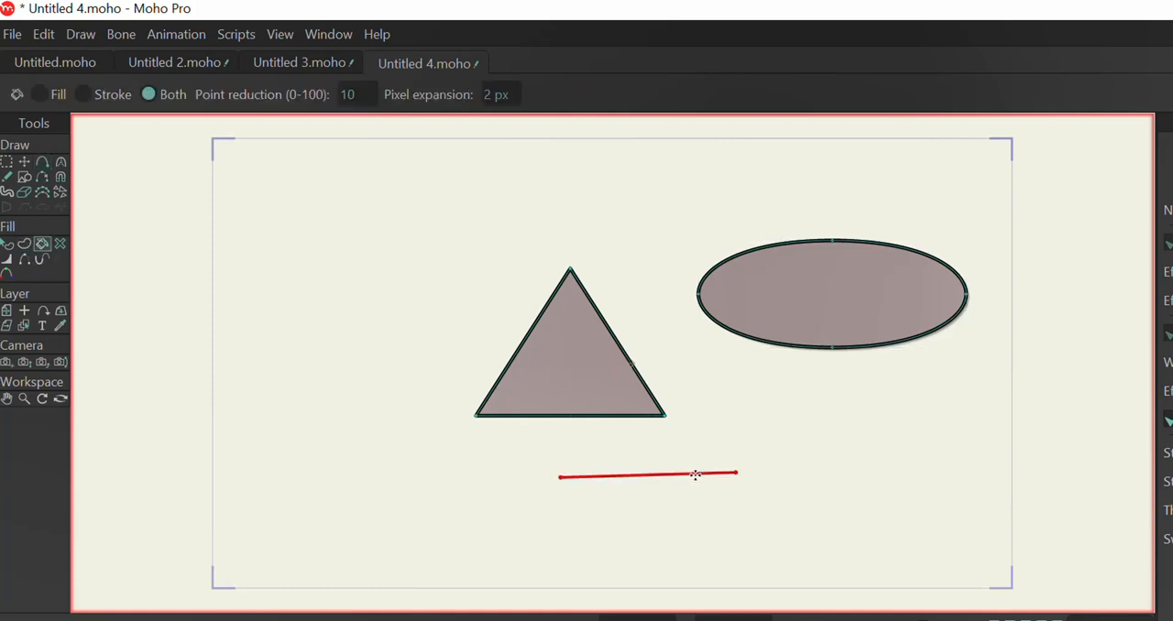
{"action": "left_click", "coordinate": [696, 475]}
Step: Select the line below the triangle and set its stroke width to 12 px
{"action": "scroll", "coordinate": [695, 475], "scroll_direction": "up", "scroll_amount": 3}
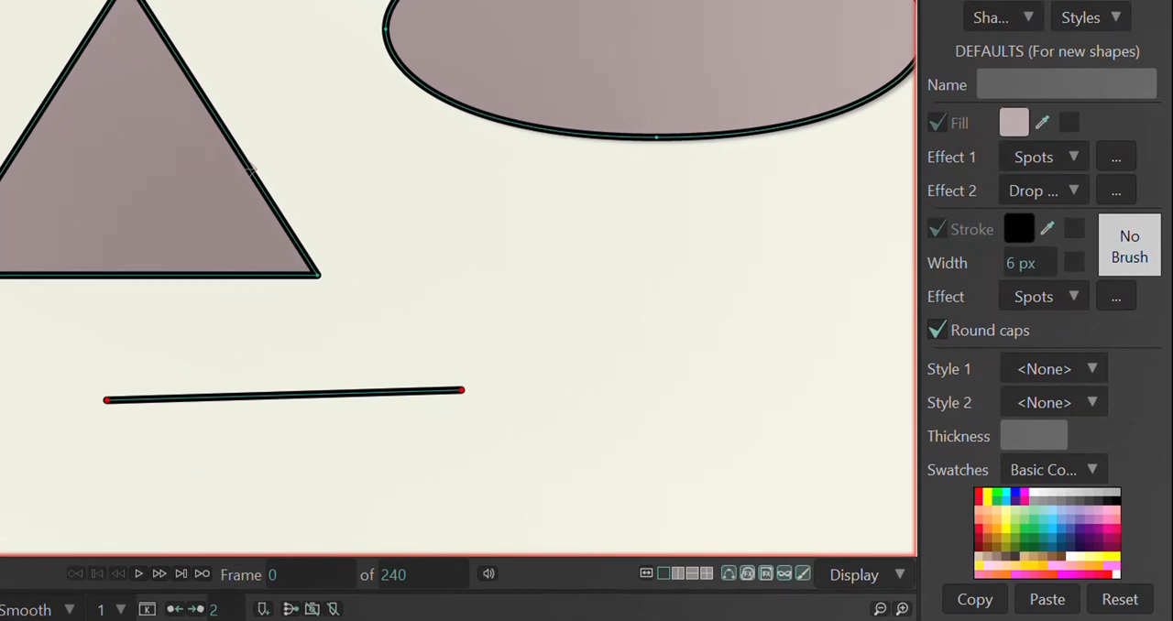
{"action": "left_click", "coordinate": [367, 395]}
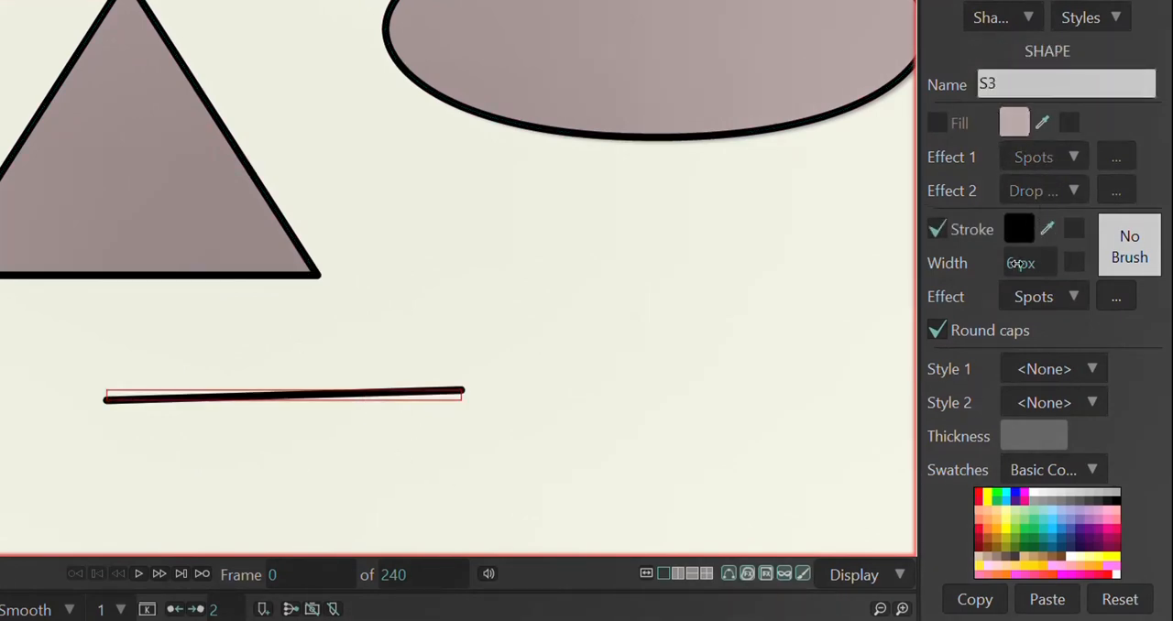
{"action": "left_click_drag", "start_coordinate": [1017, 263], "coordinate": [1069, 263]}
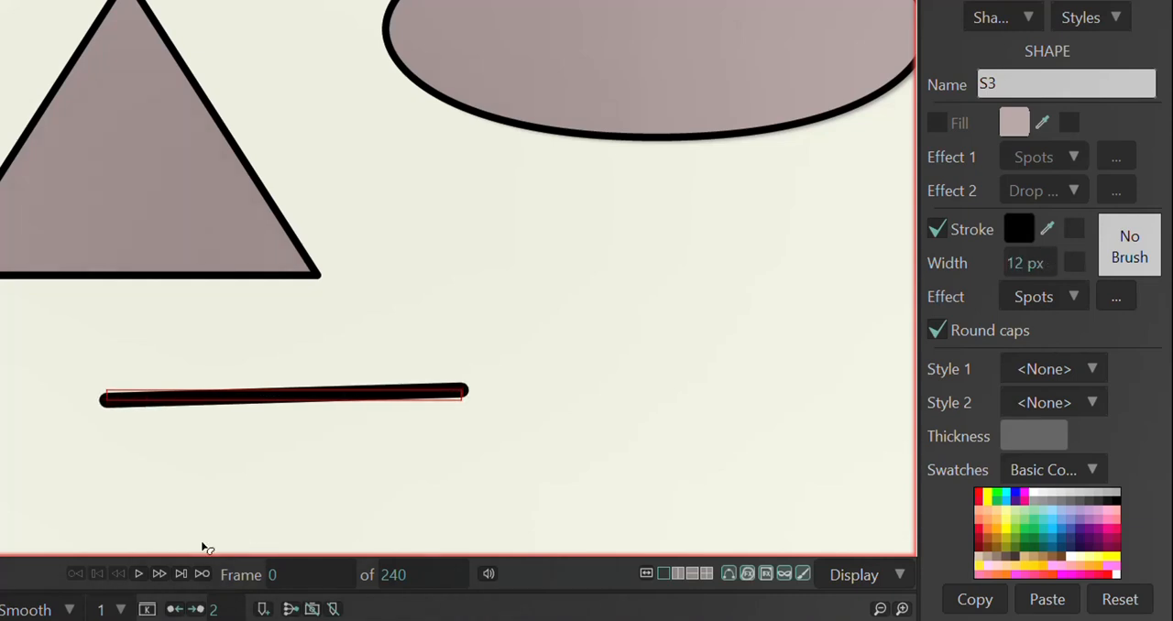
Step: Turn the line's round caps off and back on to compare its ends, and look through the presets for Style 1
{"action": "scroll", "coordinate": [288, 442], "scroll_direction": "up", "scroll_amount": 2}
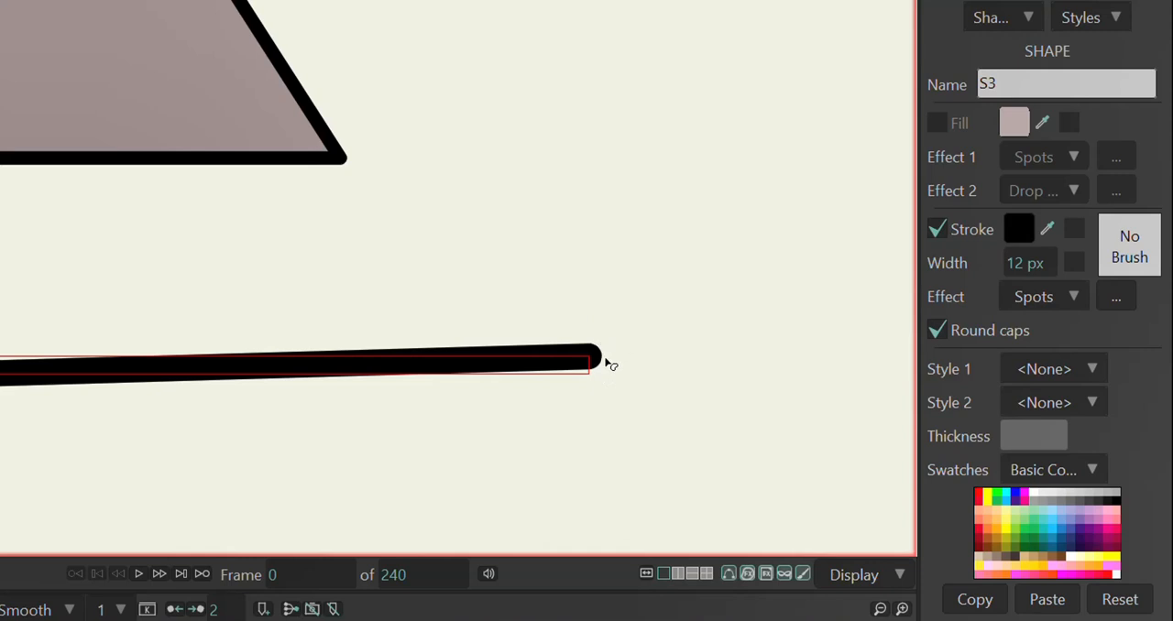
{"action": "left_click", "coordinate": [938, 329]}
{"action": "left_click", "coordinate": [934, 330]}
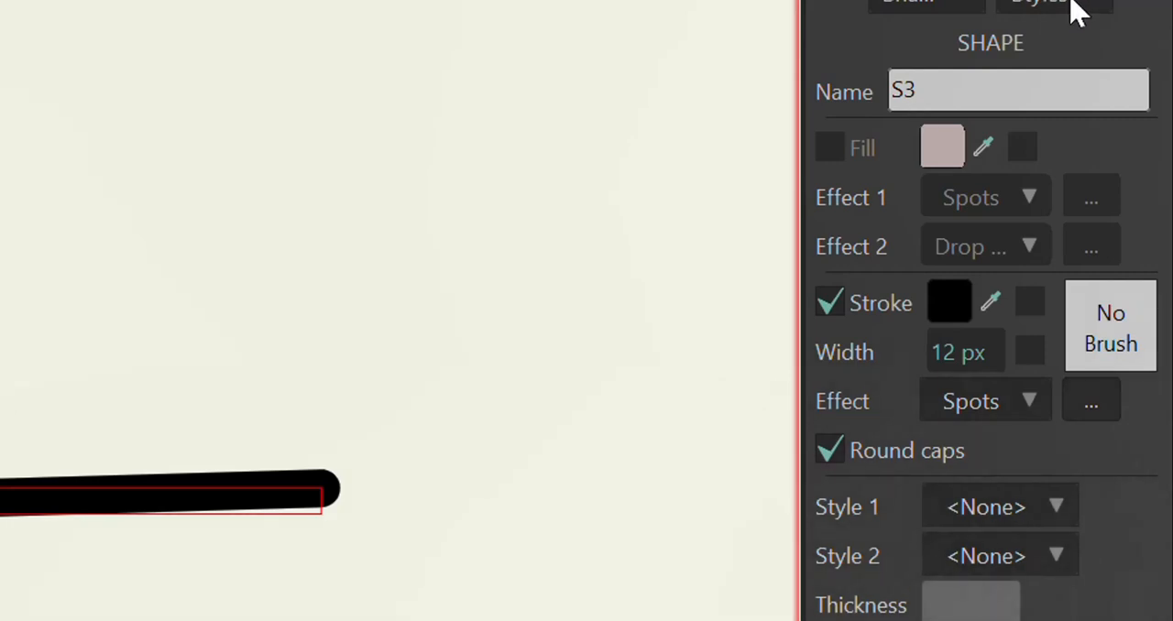
{"action": "left_click", "coordinate": [1045, 518]}
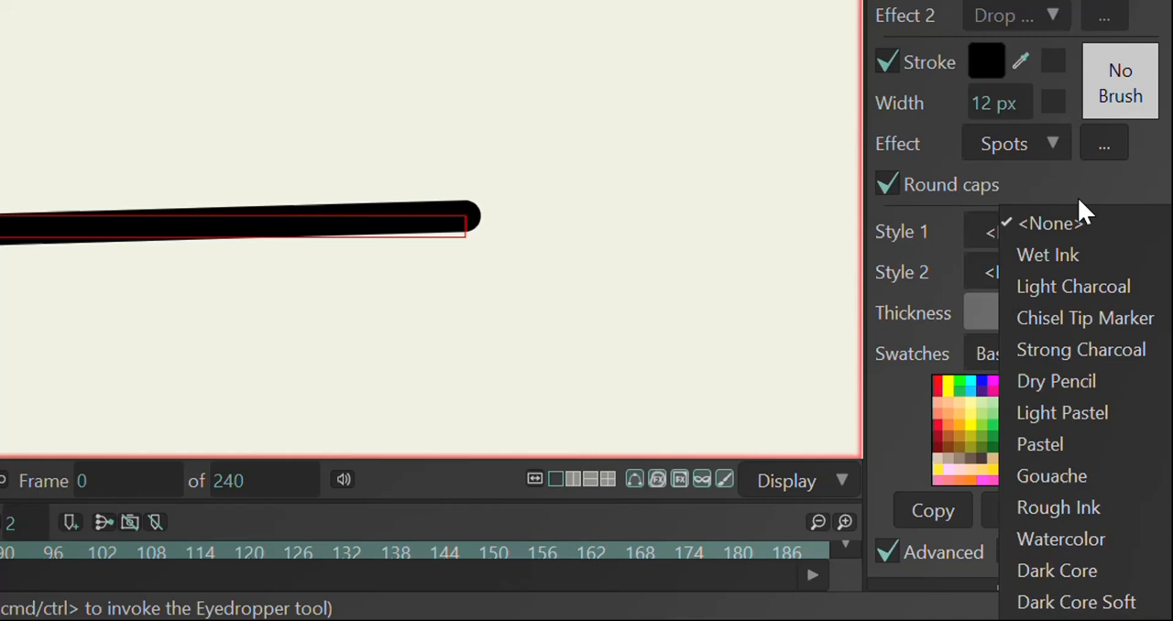
{"action": "left_click", "coordinate": [1116, 189]}
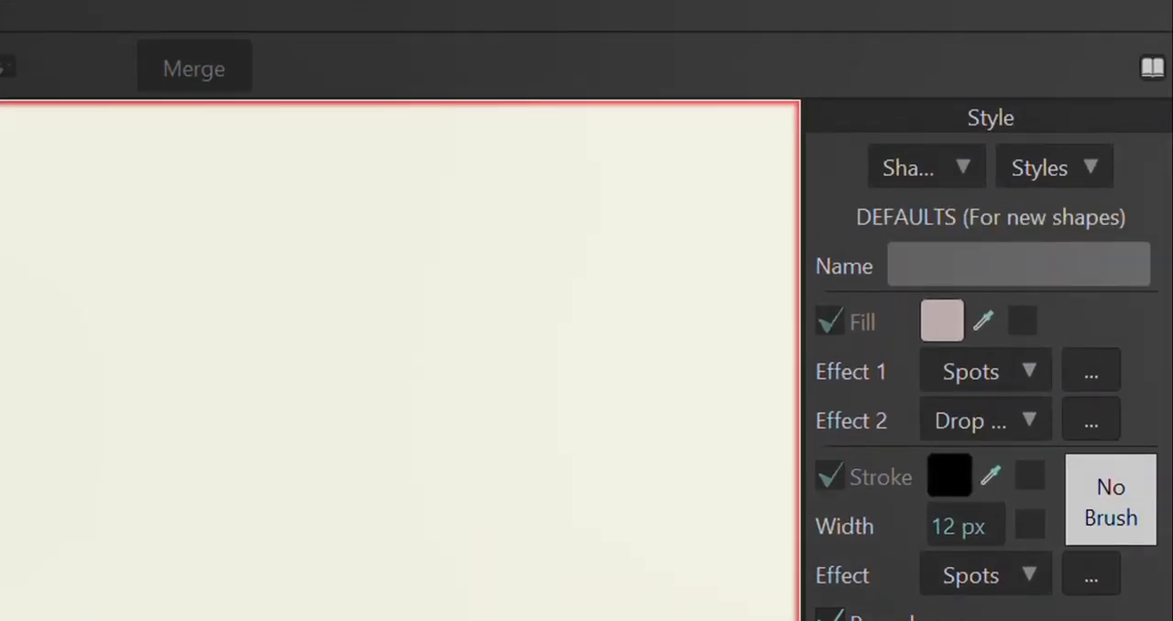
Step: Create a new style from the current default fill and stroke settings
{"action": "left_click", "coordinate": [1072, 180]}
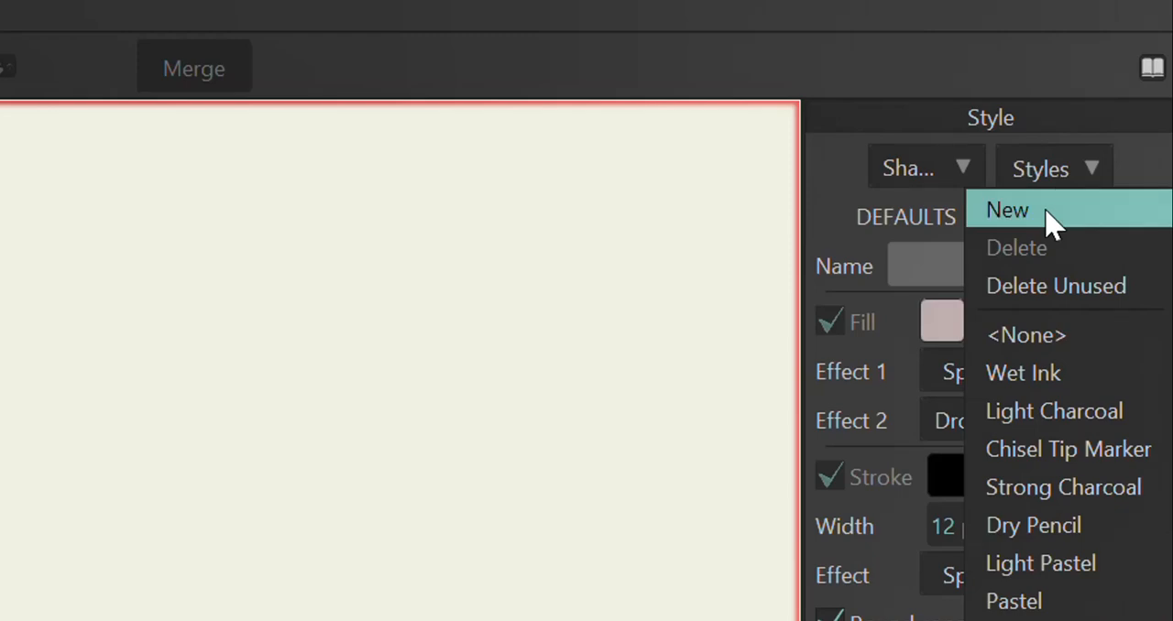
{"action": "left_click", "coordinate": [1050, 216]}
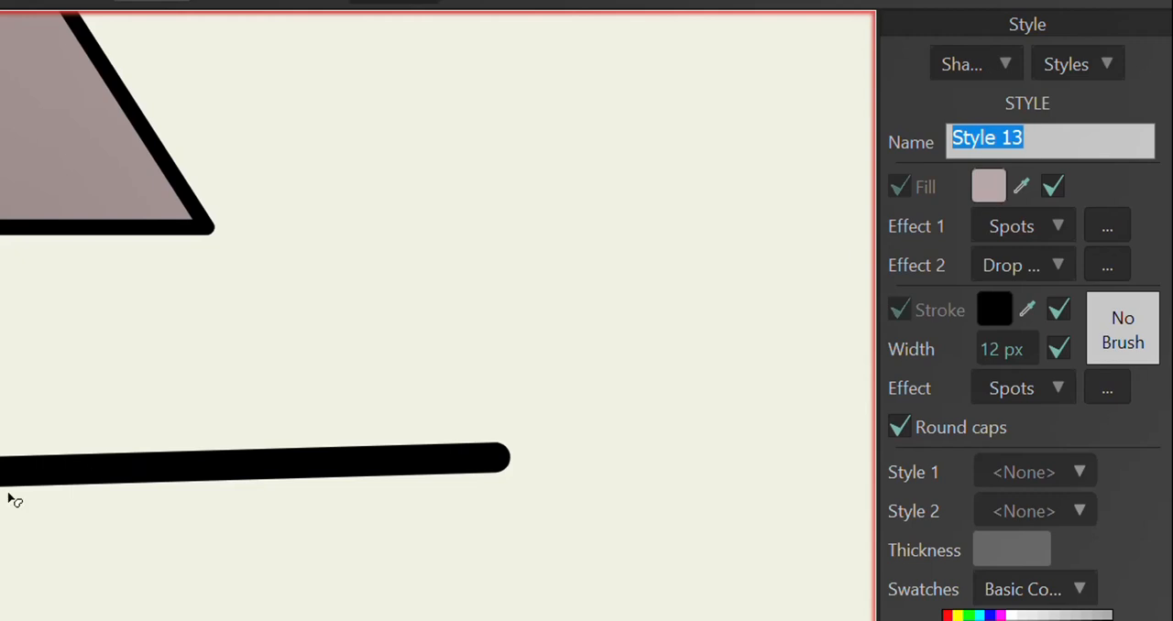
Step: Select the triangle and change its fill color to red DE2727
{"action": "scroll", "coordinate": [11, 493], "scroll_direction": "up", "scroll_amount": 5}
{"action": "scroll", "coordinate": [11, 493], "scroll_direction": "down", "scroll_amount": 6}
{"action": "scroll", "coordinate": [11, 493], "scroll_direction": "down", "scroll_amount": 3}
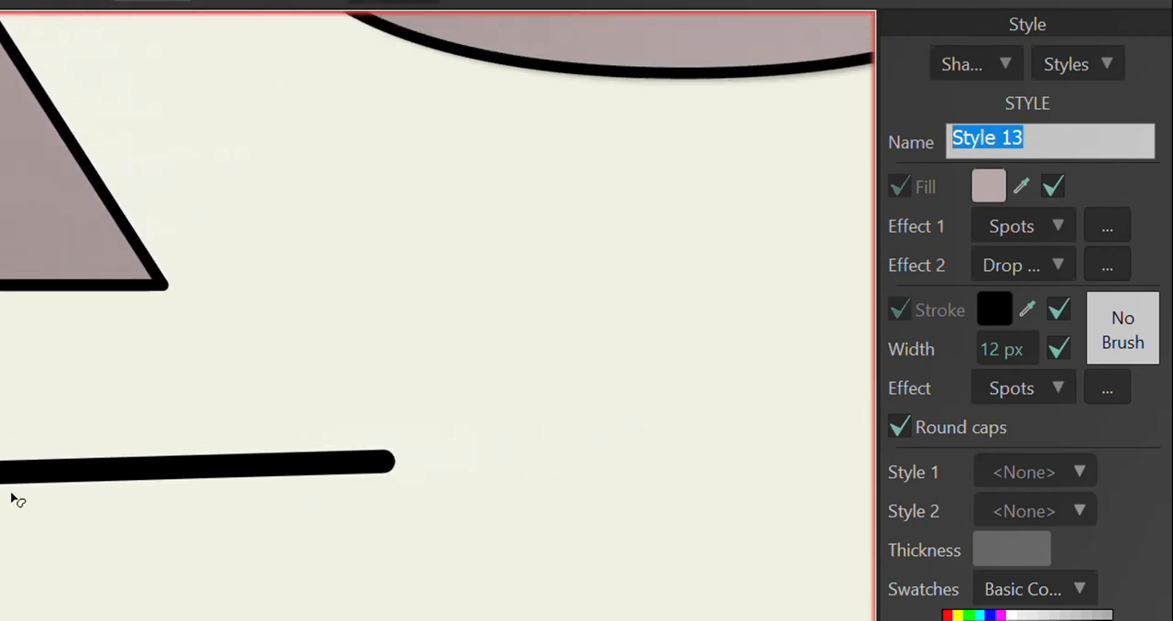
{"action": "scroll", "coordinate": [11, 500], "scroll_direction": "down", "scroll_amount": 3}
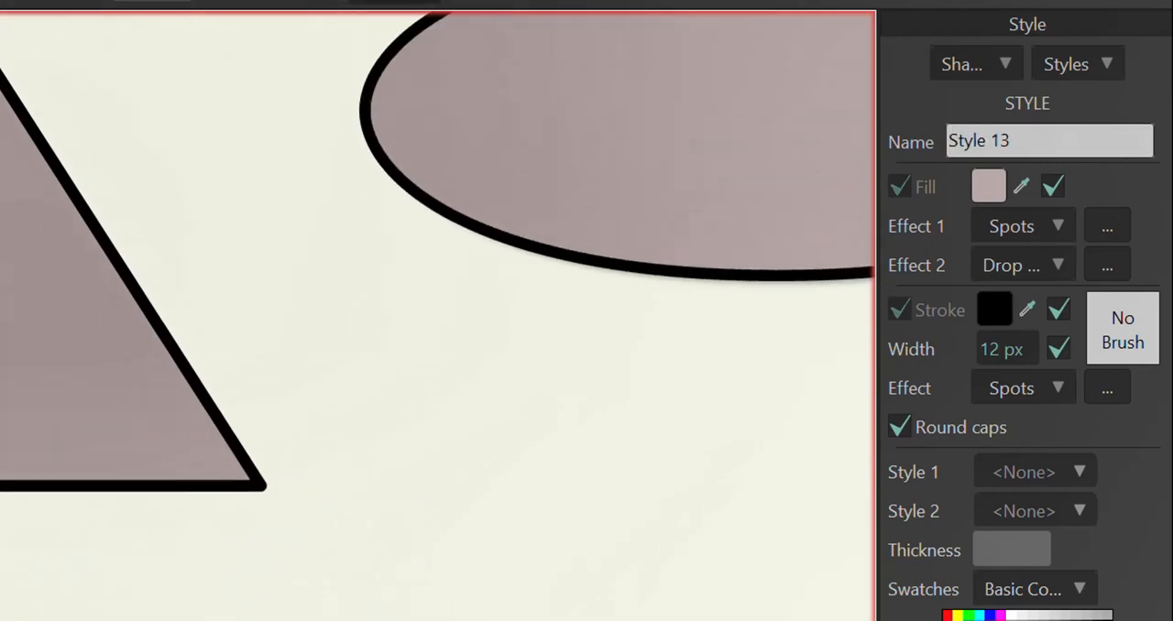
{"action": "left_click", "coordinate": [39, 389]}
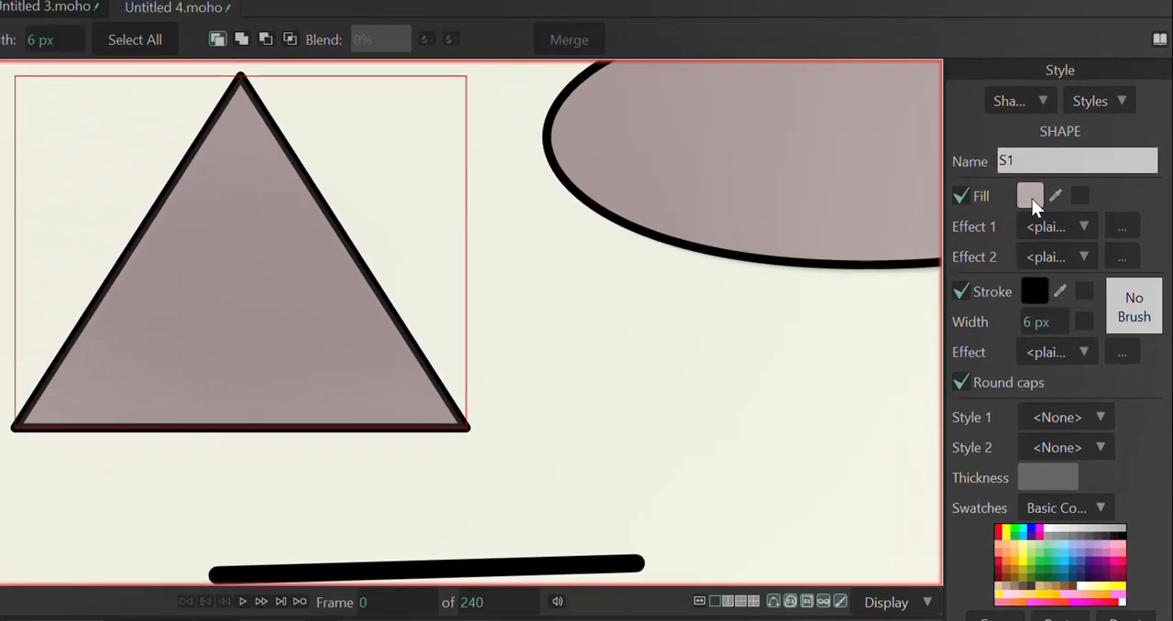
{"action": "left_click", "coordinate": [1030, 196]}
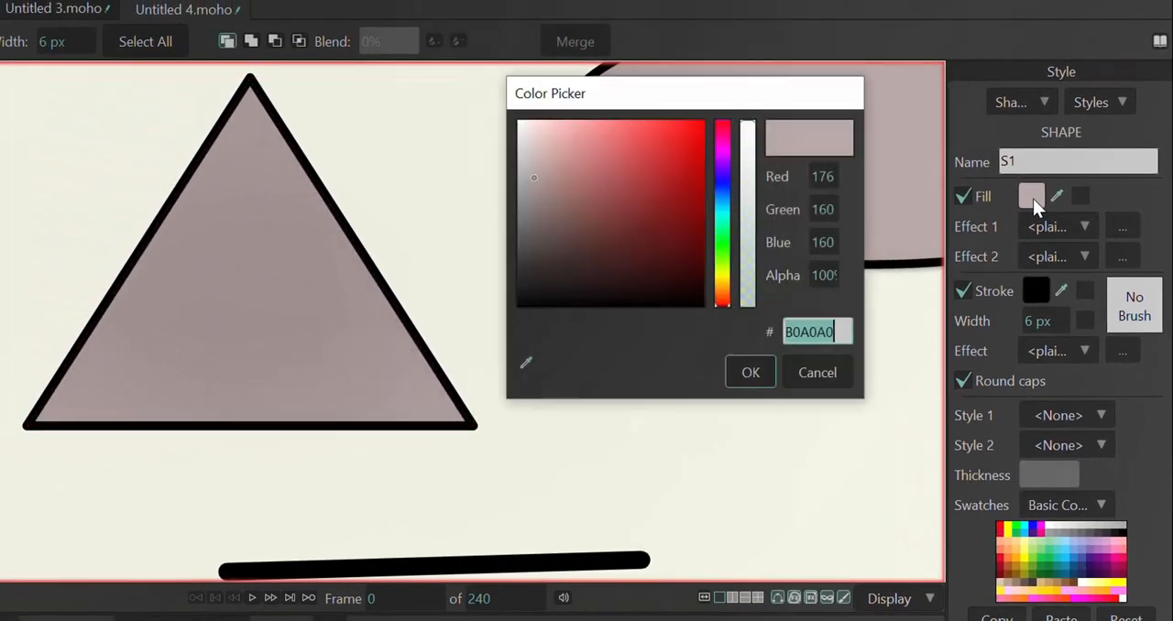
{"action": "left_click", "coordinate": [666, 145]}
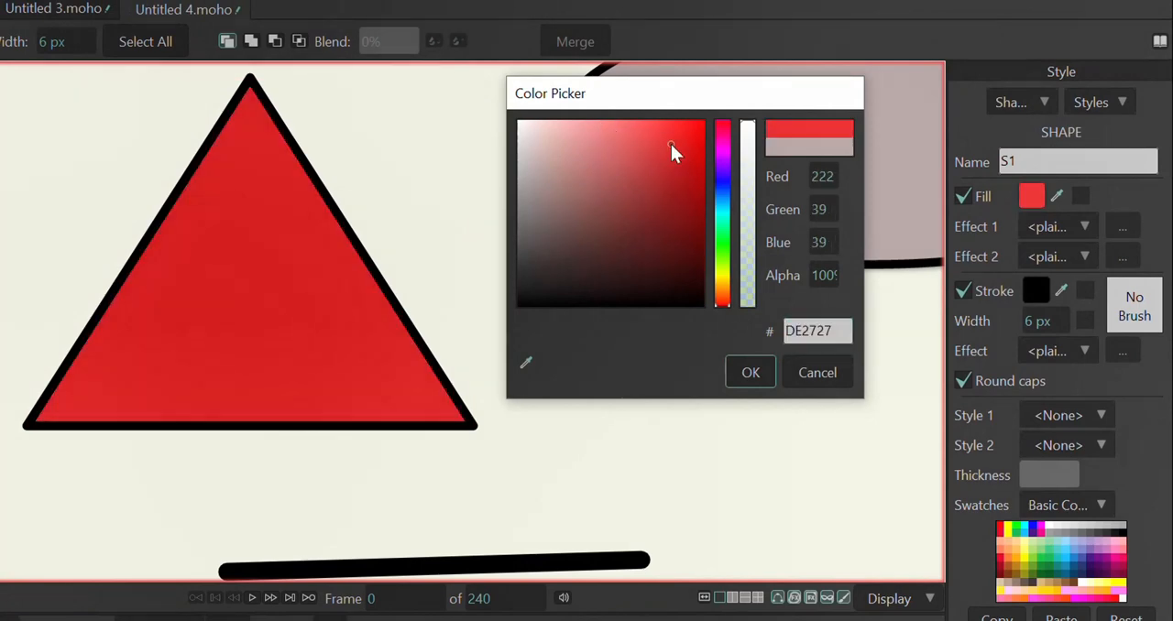
{"action": "left_click", "coordinate": [751, 371]}
Step: Apply the Shaded effect as the triangle's first fill effect, keeping the default light angle, offset and blur
{"action": "left_click", "coordinate": [1088, 230]}
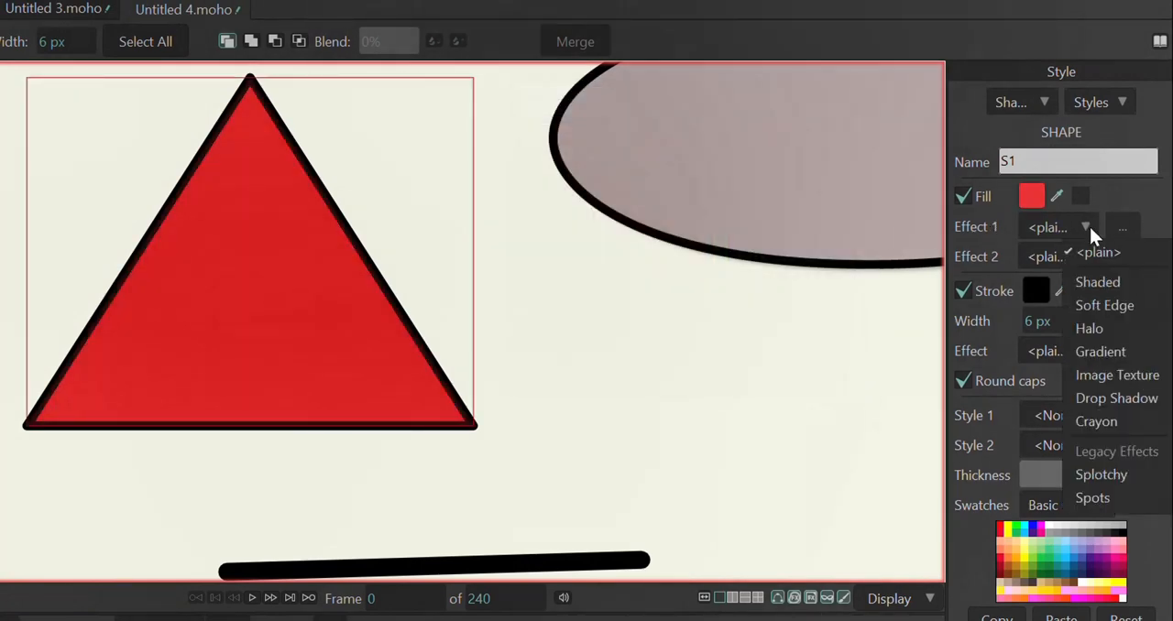
{"action": "left_click", "coordinate": [1096, 286]}
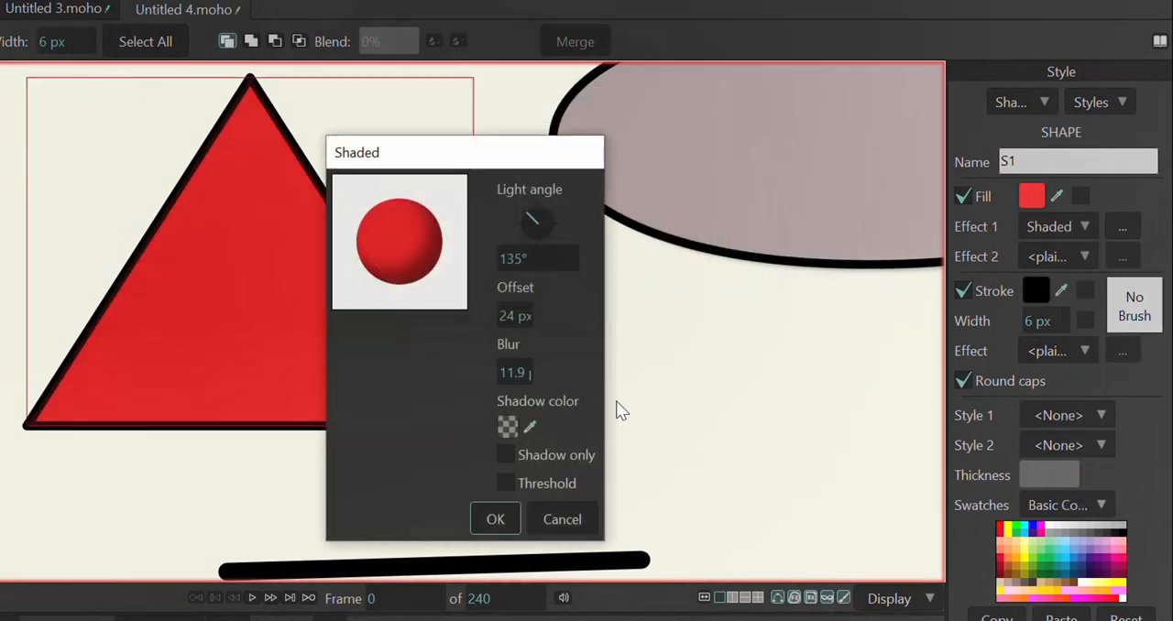
{"action": "left_click", "coordinate": [507, 522]}
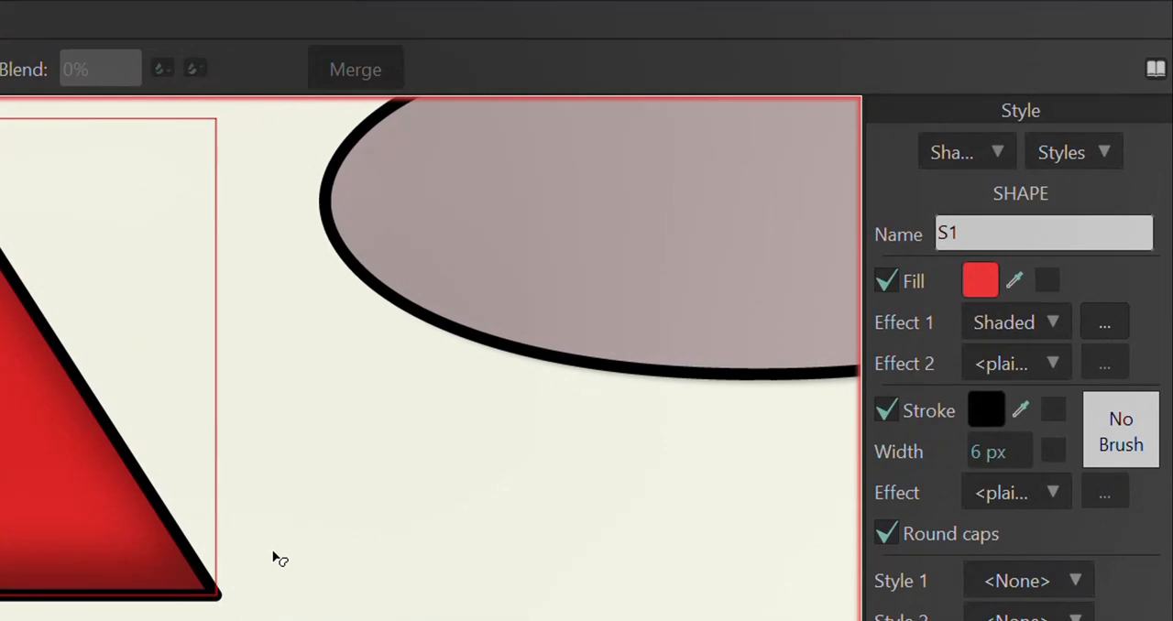
Step: Try the BrownGray.png and Red.png color swatches, and switch the swatch set to Face.png
{"action": "scroll", "coordinate": [273, 553], "scroll_direction": "down", "scroll_amount": 3}
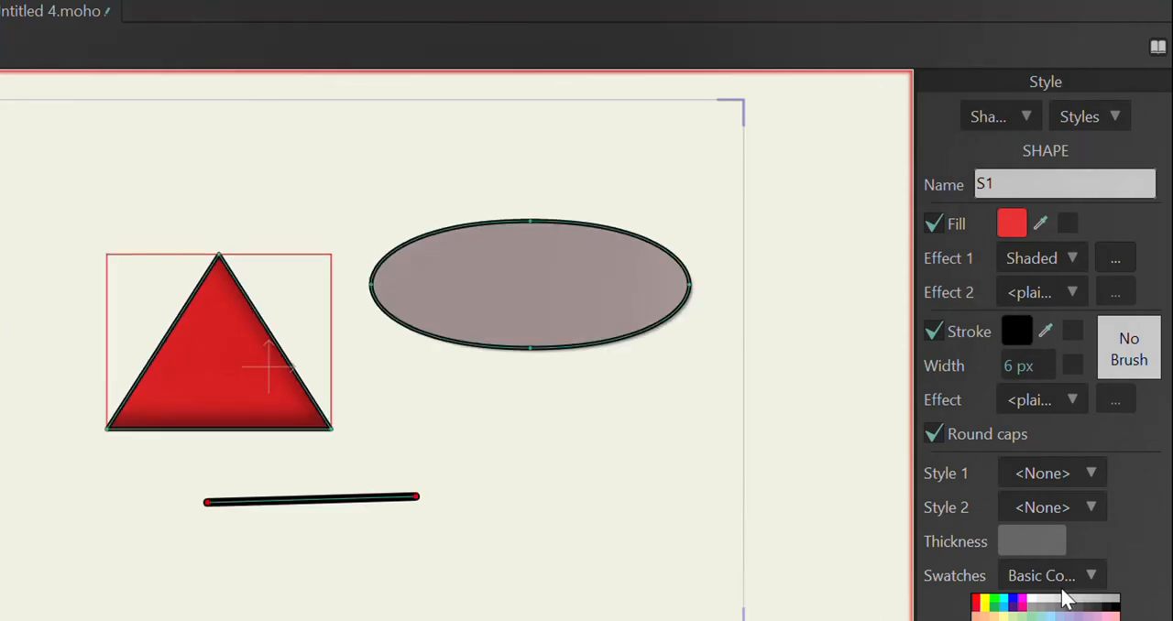
{"action": "left_click", "coordinate": [1089, 577]}
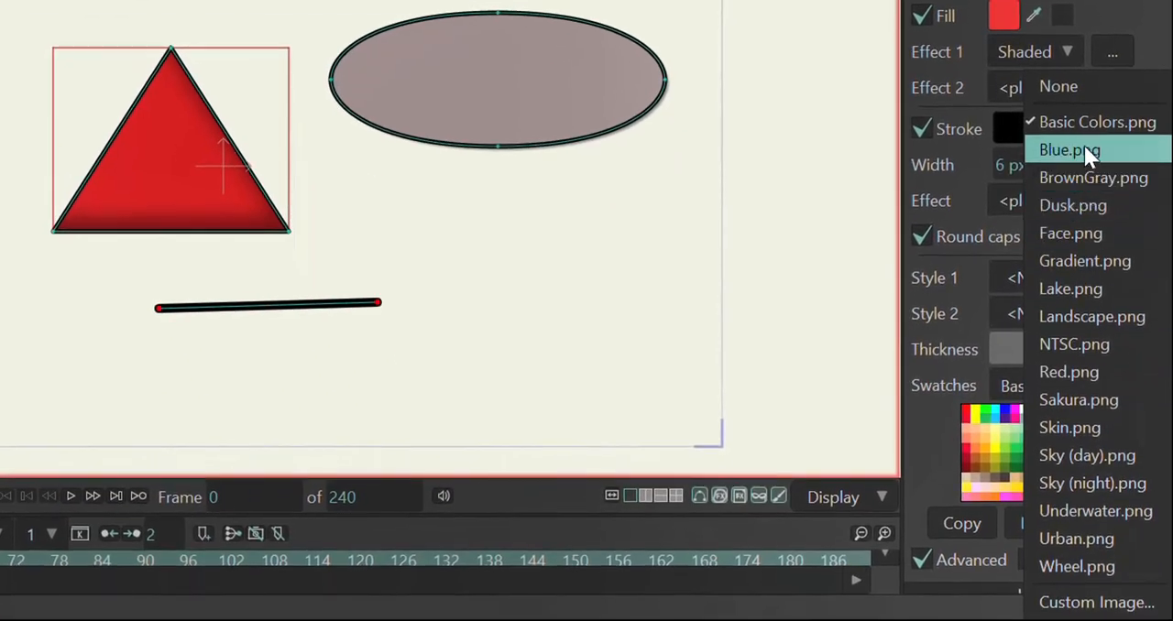
{"action": "left_click", "coordinate": [1084, 177]}
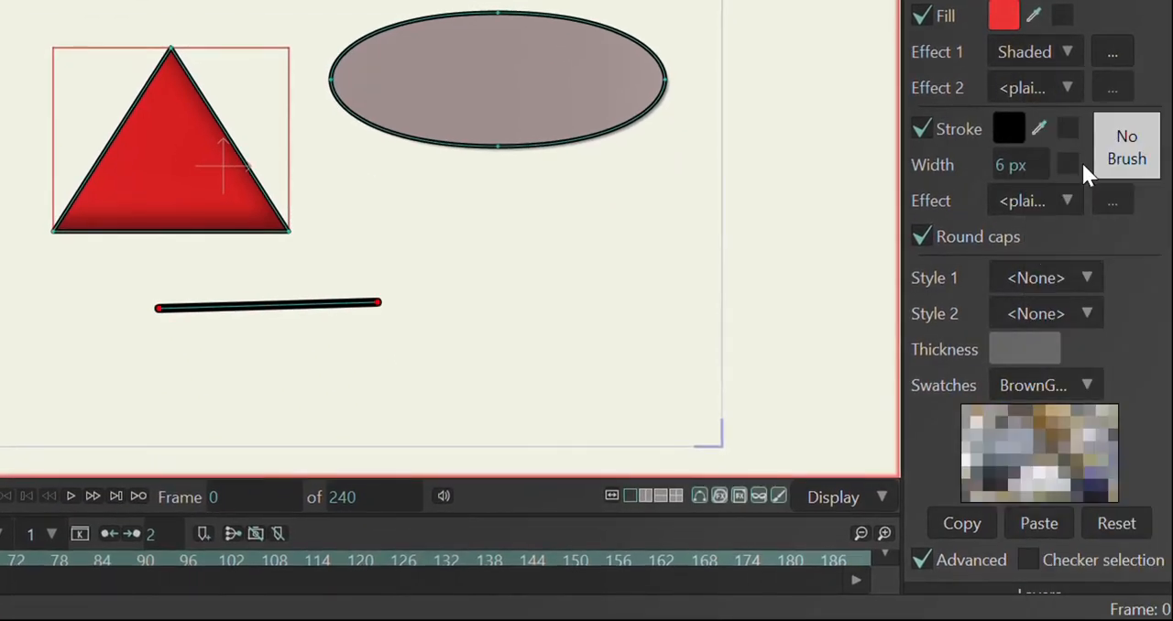
{"action": "left_click", "coordinate": [1083, 386]}
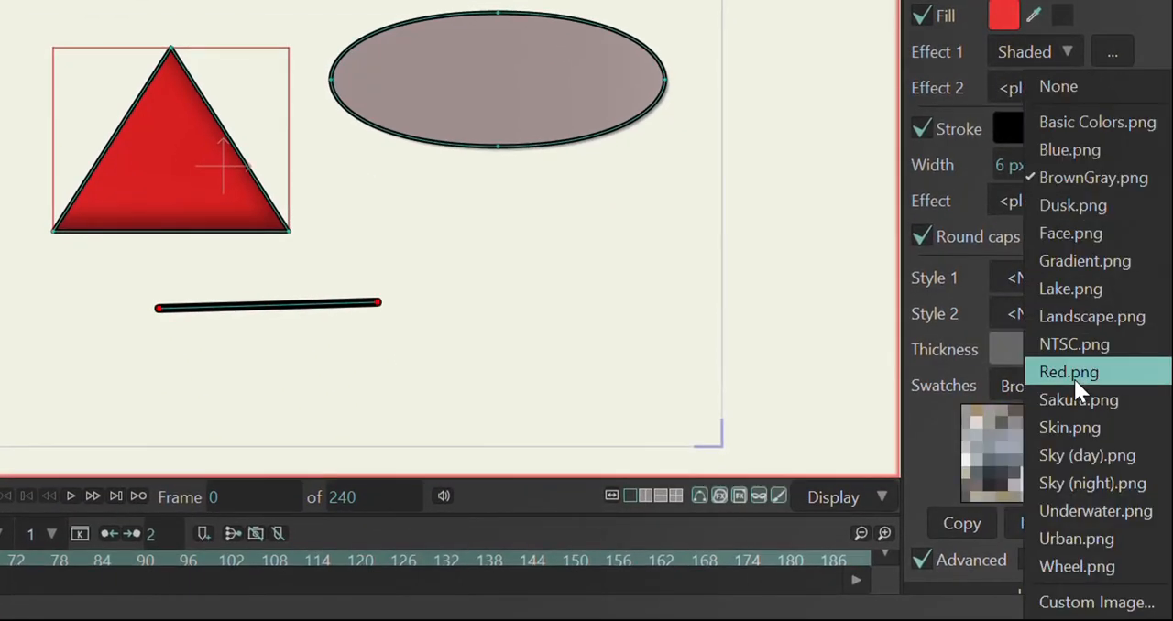
{"action": "left_click", "coordinate": [1077, 369]}
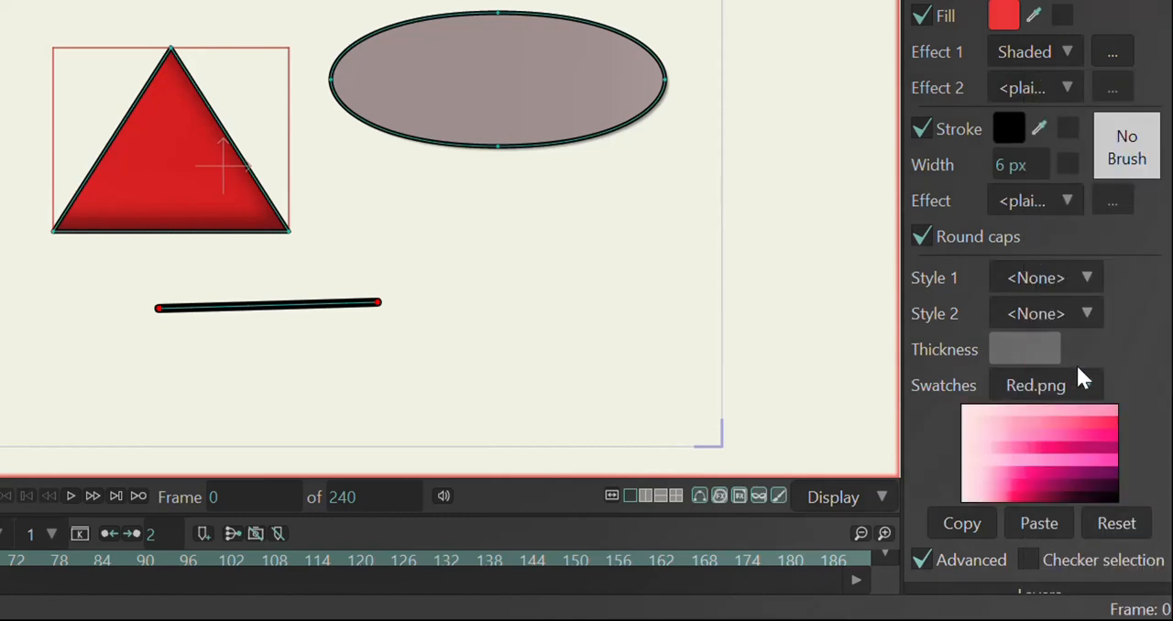
{"action": "left_click", "coordinate": [1074, 377]}
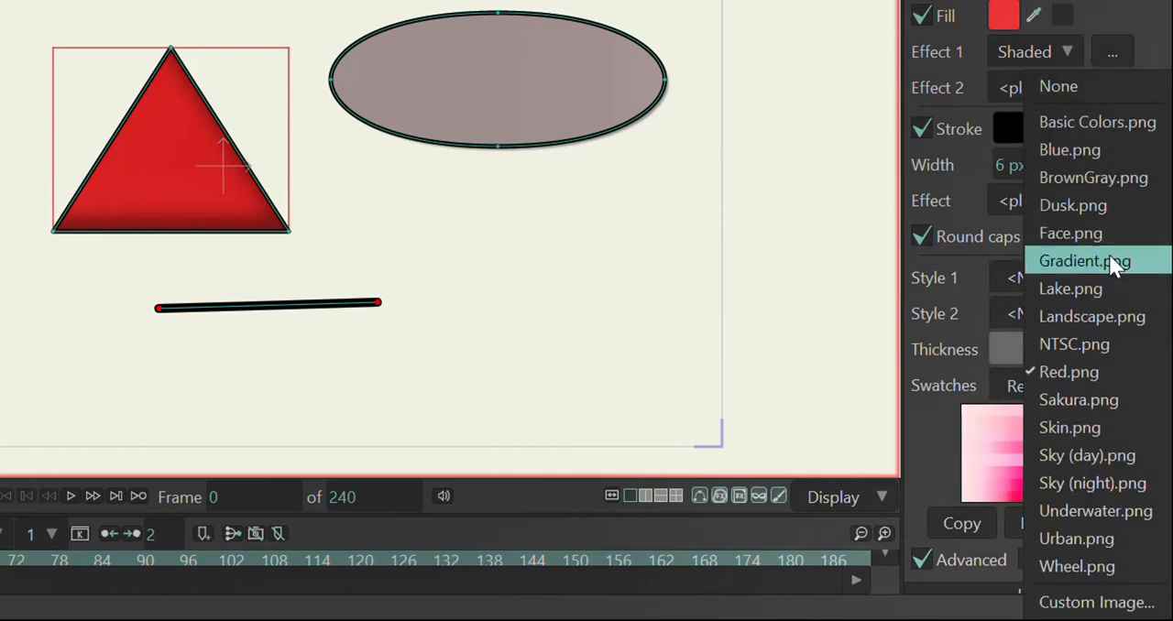
{"action": "left_click", "coordinate": [1110, 229]}
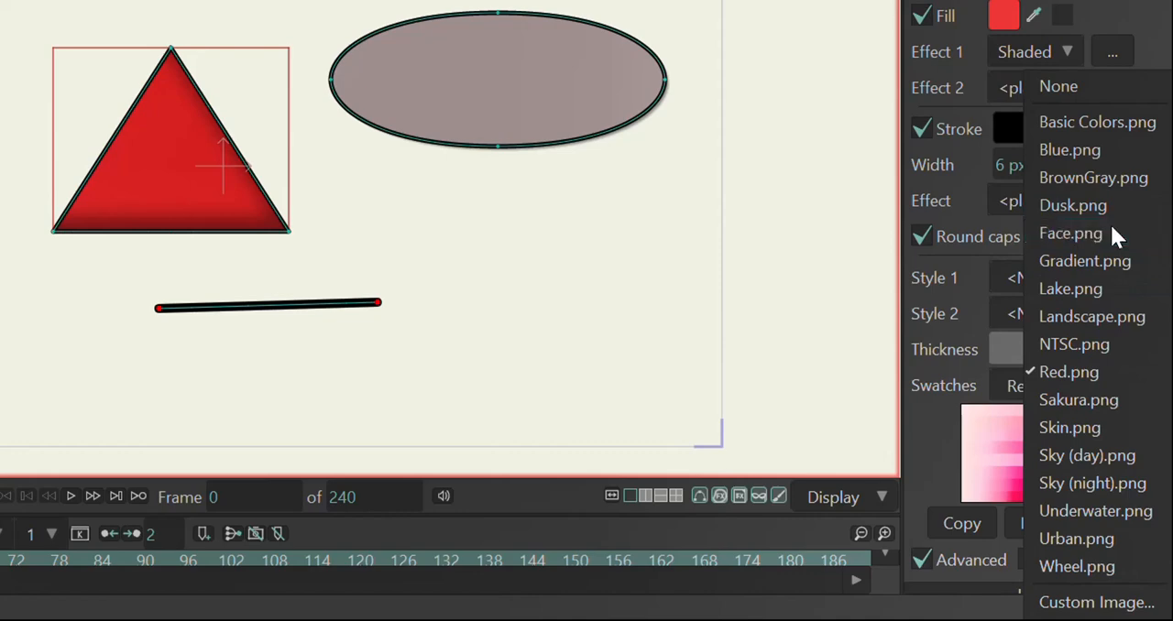
{"action": "left_click", "coordinate": [1083, 379]}
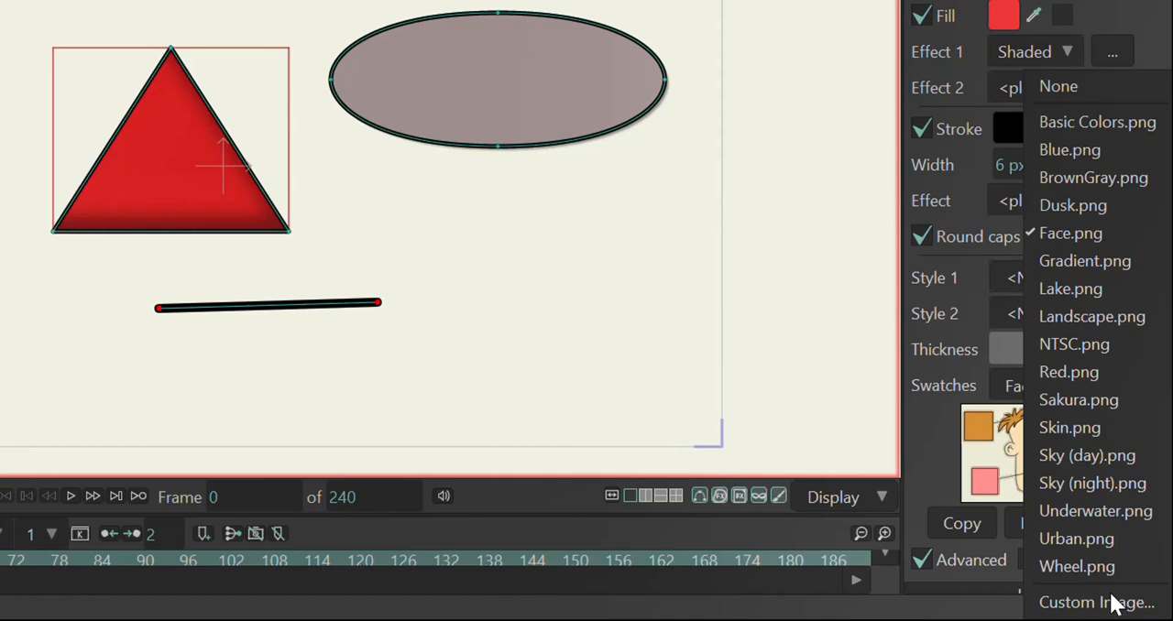
{"action": "left_click", "coordinate": [820, 319]}
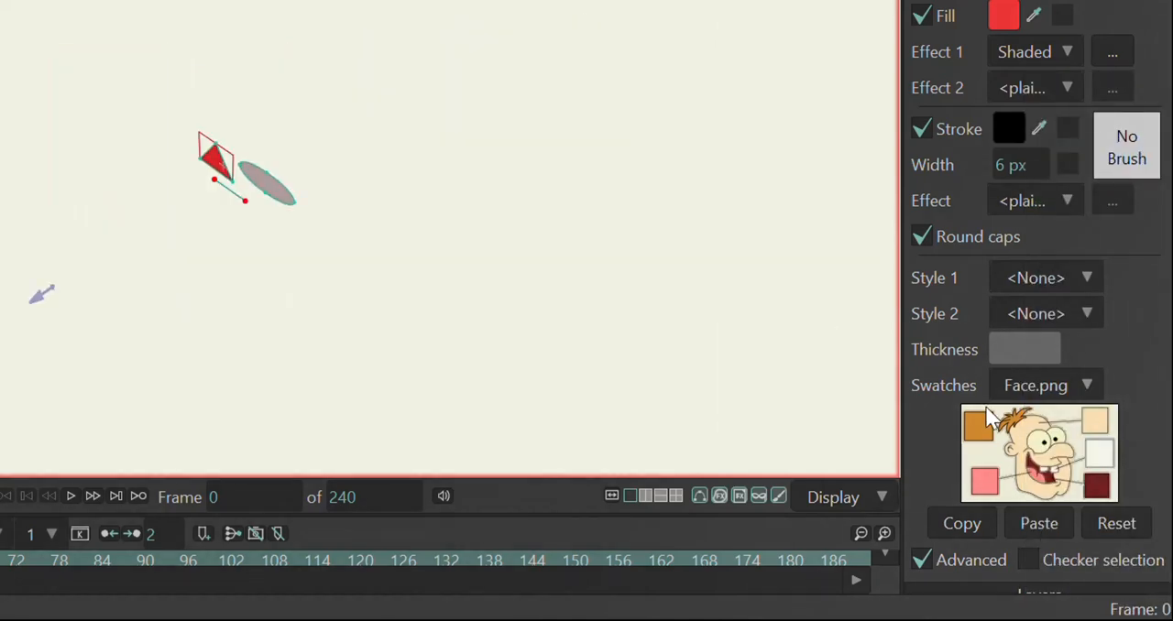
{"action": "key", "text": "Home"}
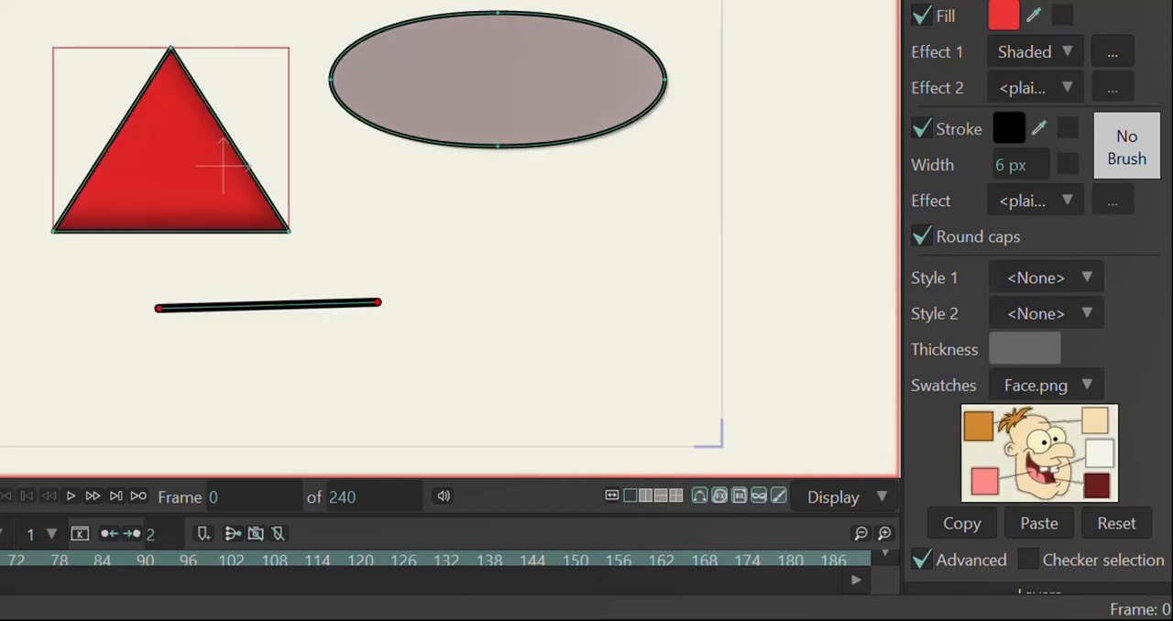
Step: Turn Checker selection on and back off to compare how the selected triangle is highlighted
{"action": "key", "text": "ctrl+a"}
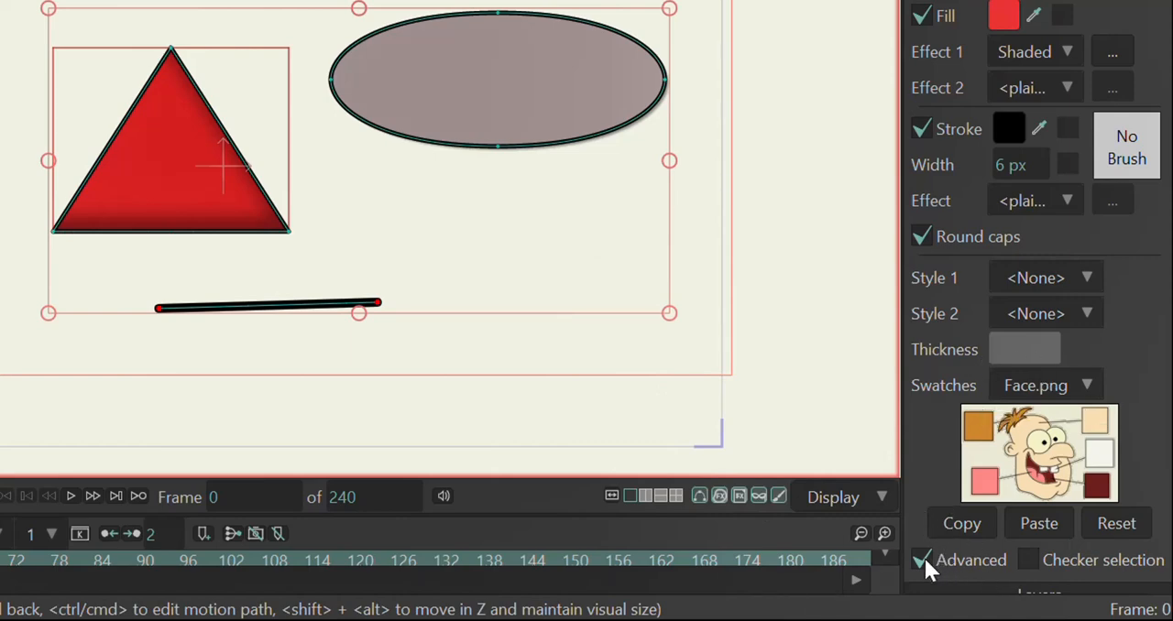
{"action": "left_click", "coordinate": [1029, 560]}
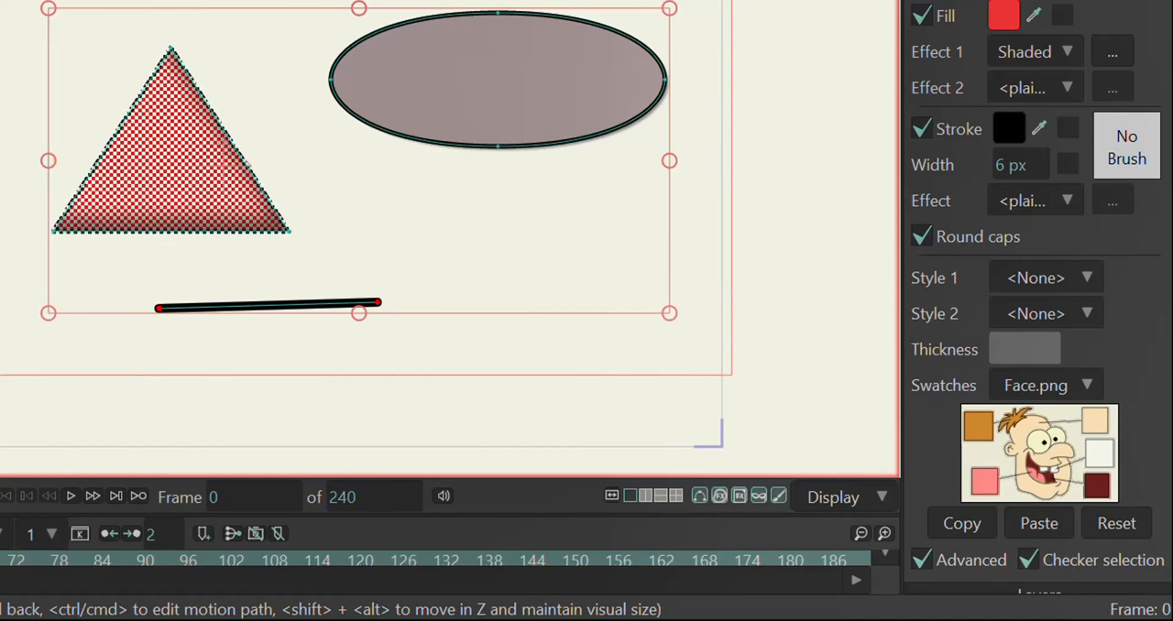
{"action": "left_click", "coordinate": [1030, 560]}
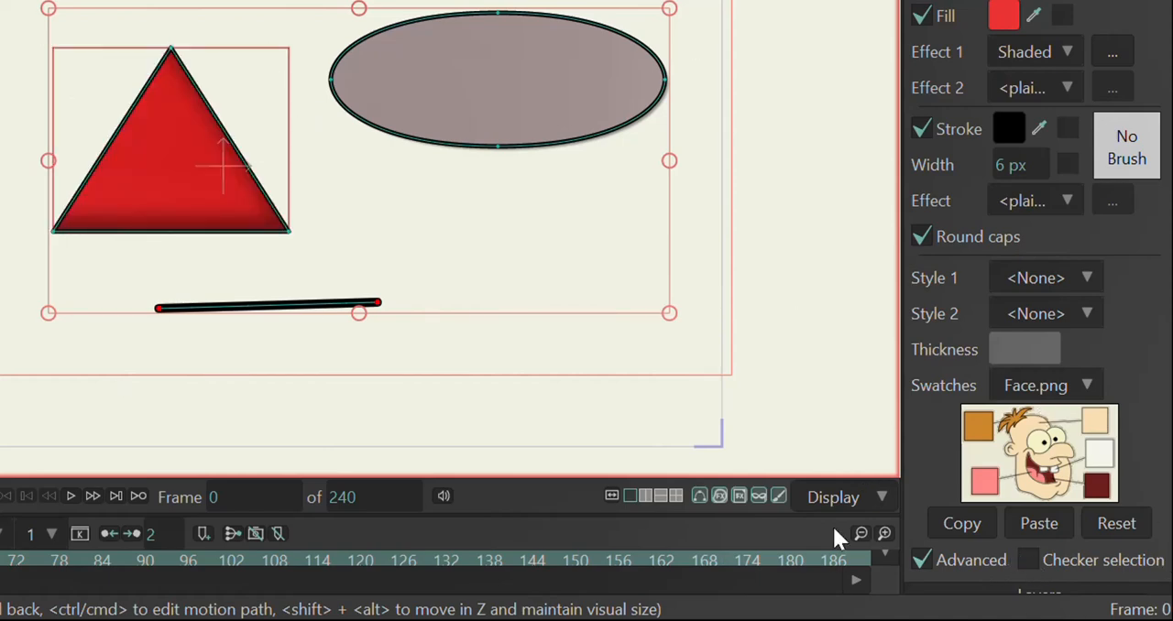
Step: Switch off the advanced style options and activate the Select Shape tool
{"action": "left_click", "coordinate": [922, 560]}
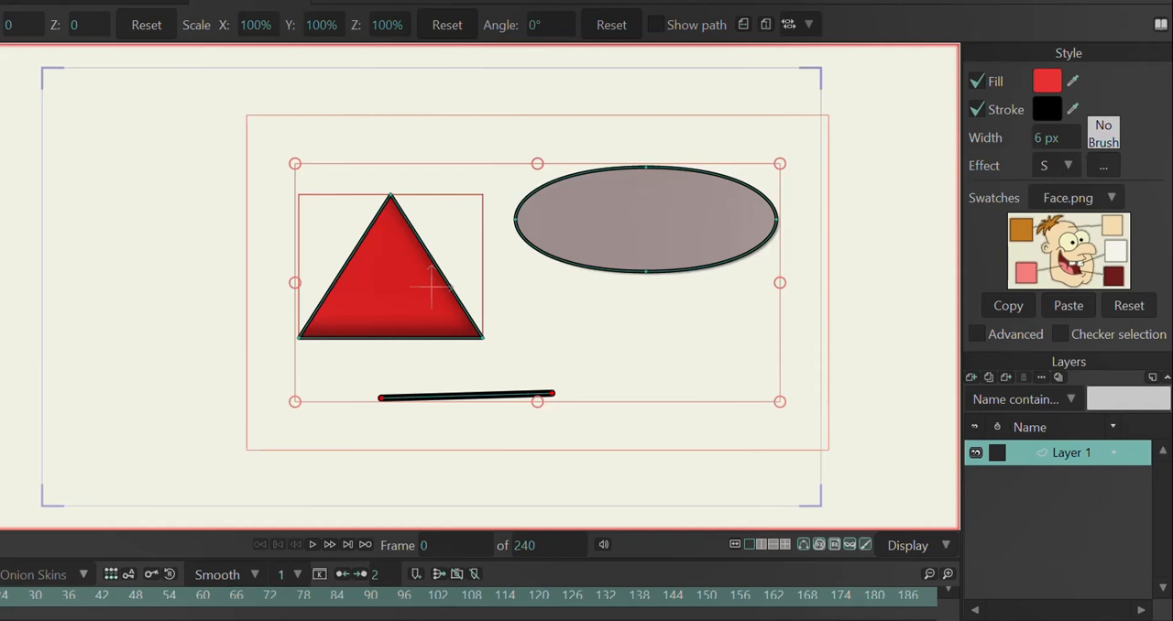
{"action": "key", "text": "q"}
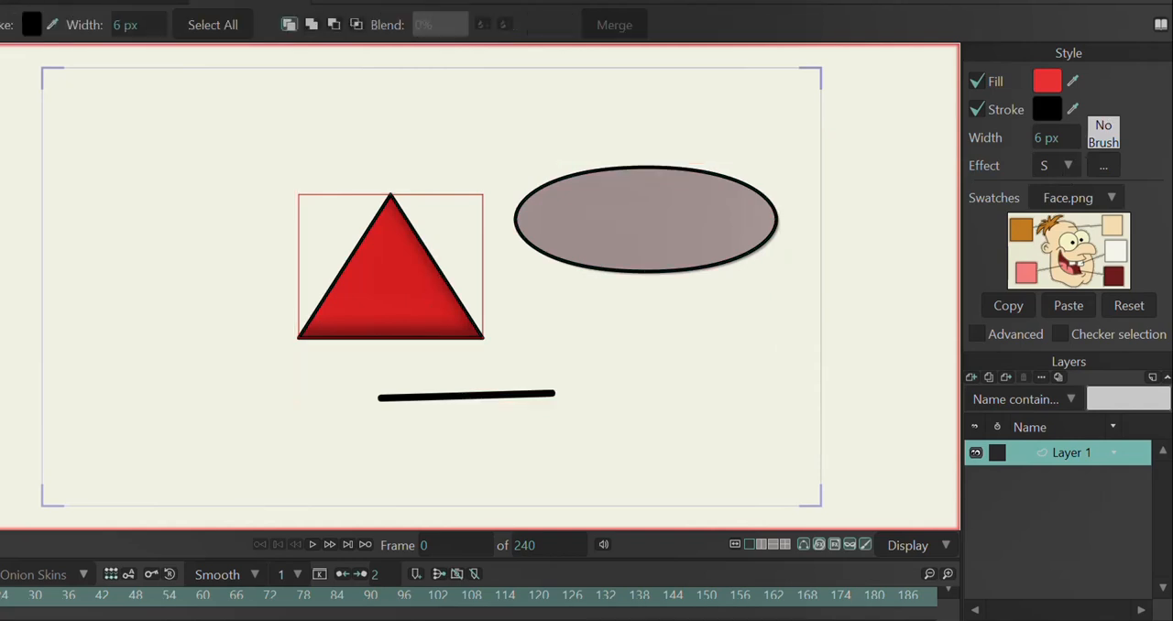